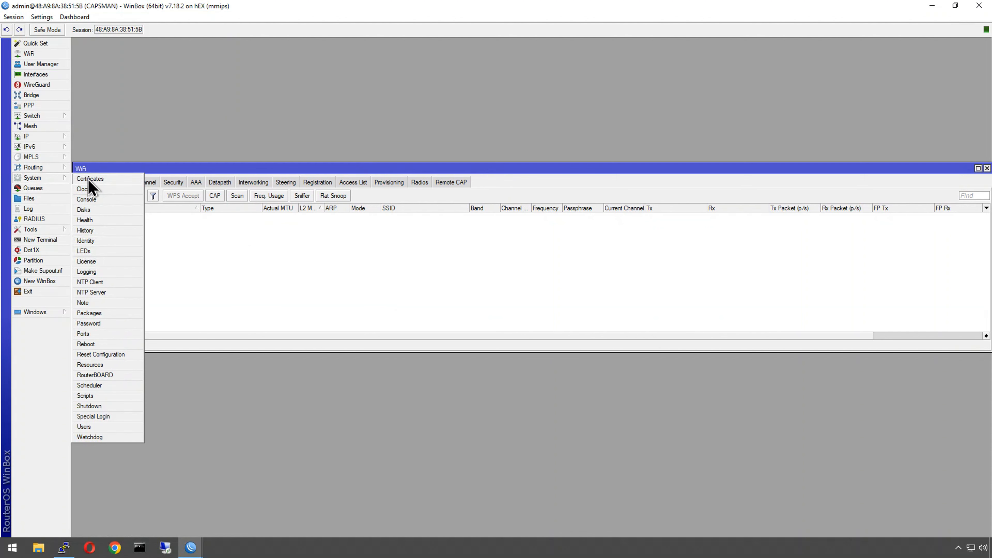
# Delete the issued CAP-789A18 certificate from the system certificates, keeping the two WiFi-CAPsMAN certificates, and close the list.
pyautogui.click(90, 180)
pyautogui.click(237, 243)
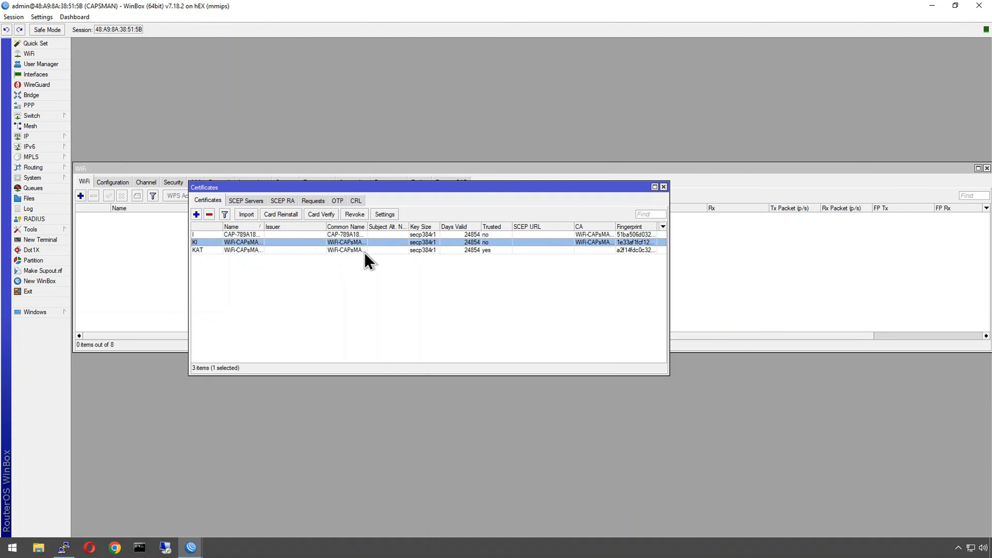
pyautogui.click(269, 235)
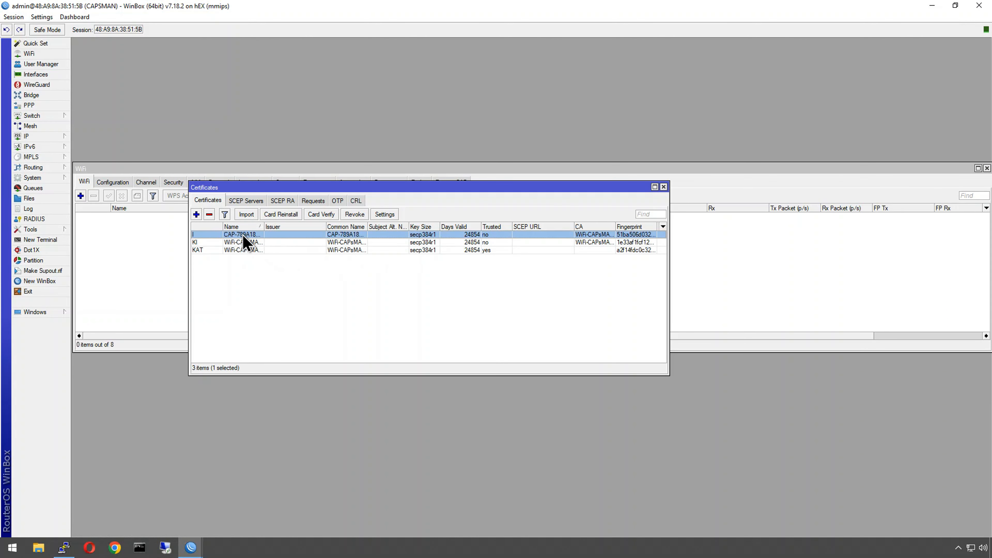
pyautogui.click(210, 215)
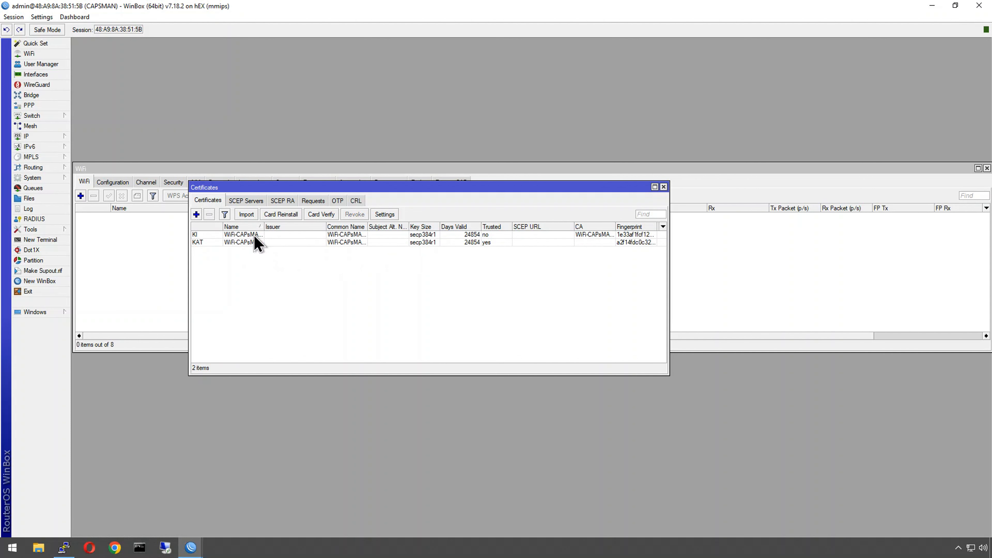
pyautogui.click(663, 187)
# Review the CAPsMAN manager settings for remote CAPs, including the enabled state, interface and certificate options.
pyautogui.click(451, 182)
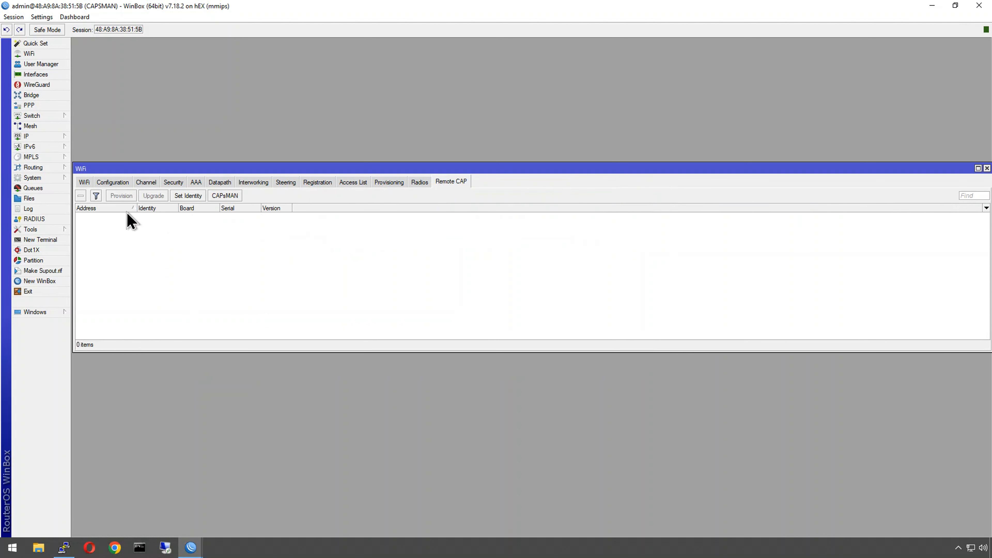
pyautogui.click(221, 198)
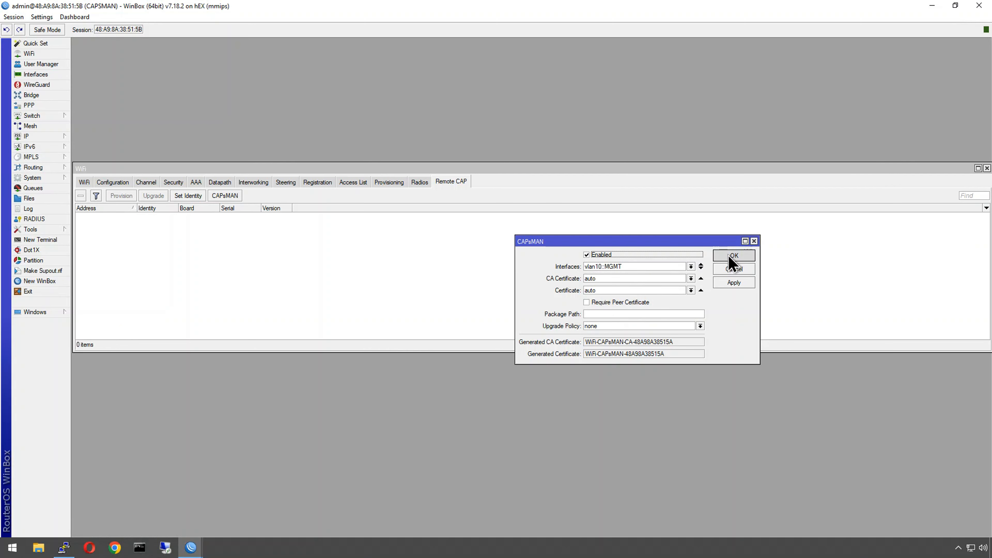
pyautogui.click(668, 215)
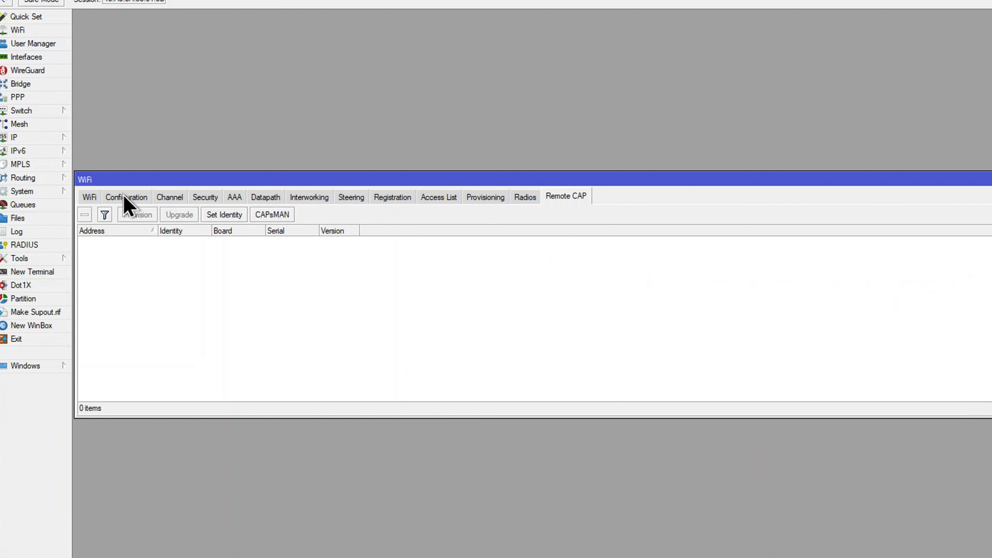
# Examine the WiFi configuration, channel, security, AAA and datapath profiles and the WiFi interface list, then close the WiFi window.
pyautogui.click(126, 198)
pyautogui.click(170, 200)
pyautogui.click(210, 202)
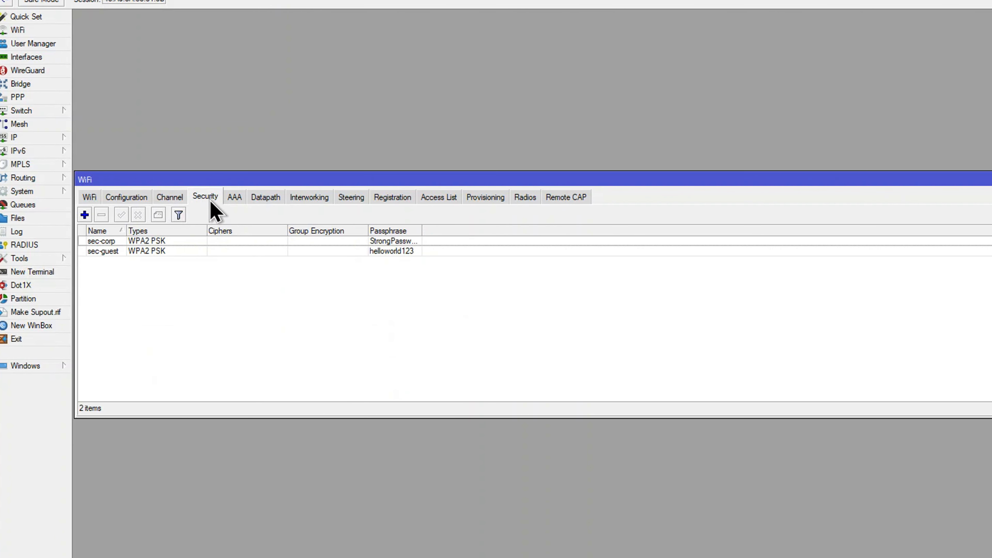
pyautogui.click(234, 200)
pyautogui.click(263, 199)
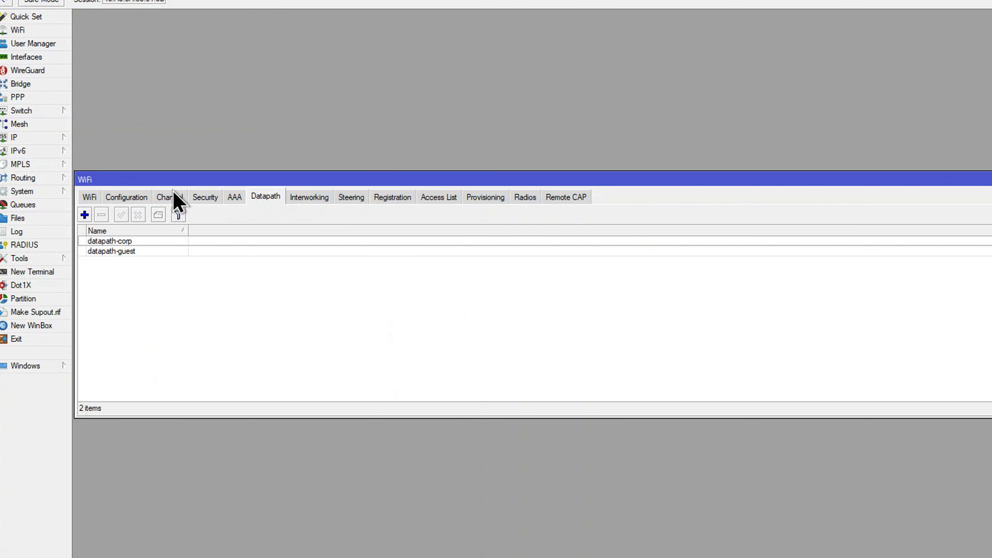
pyautogui.click(91, 197)
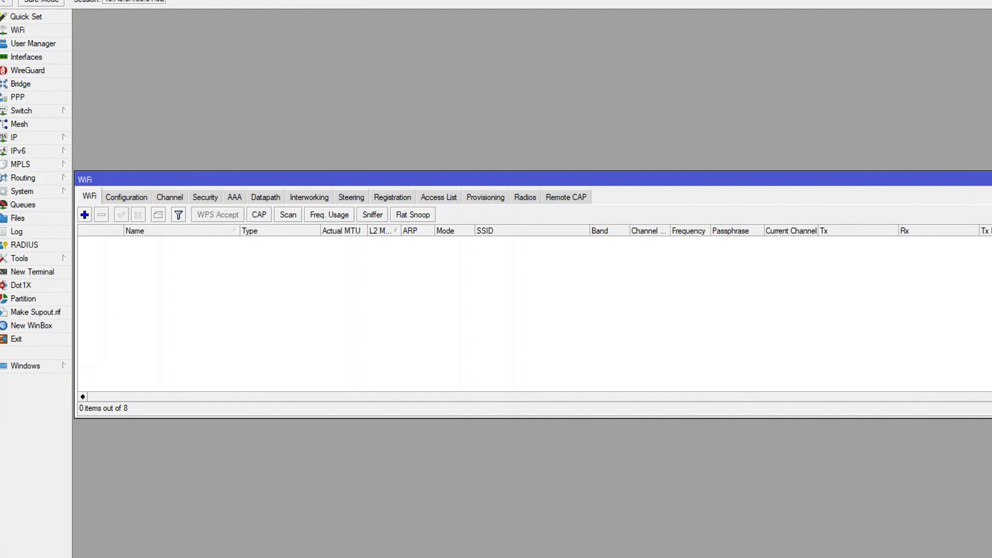
pyautogui.click(133, 197)
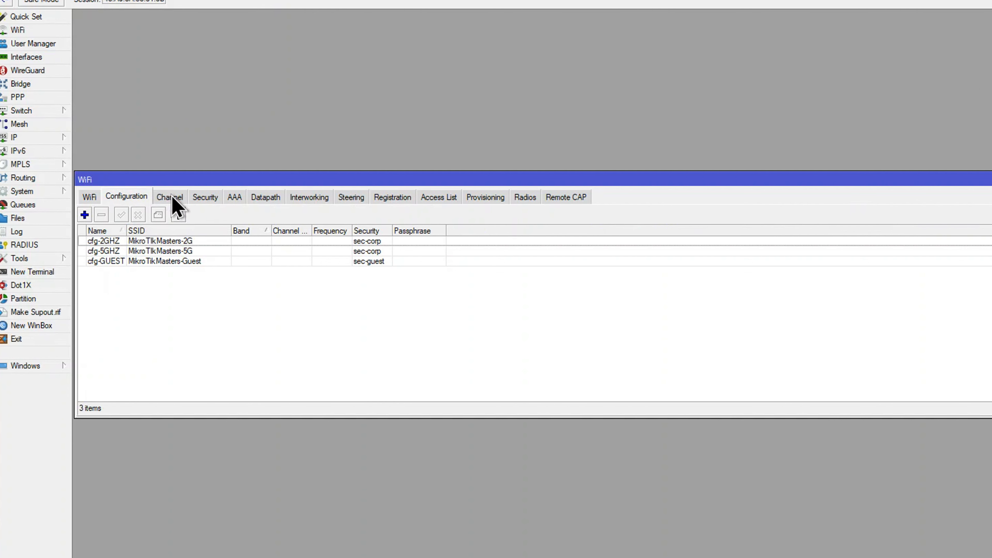
pyautogui.click(87, 197)
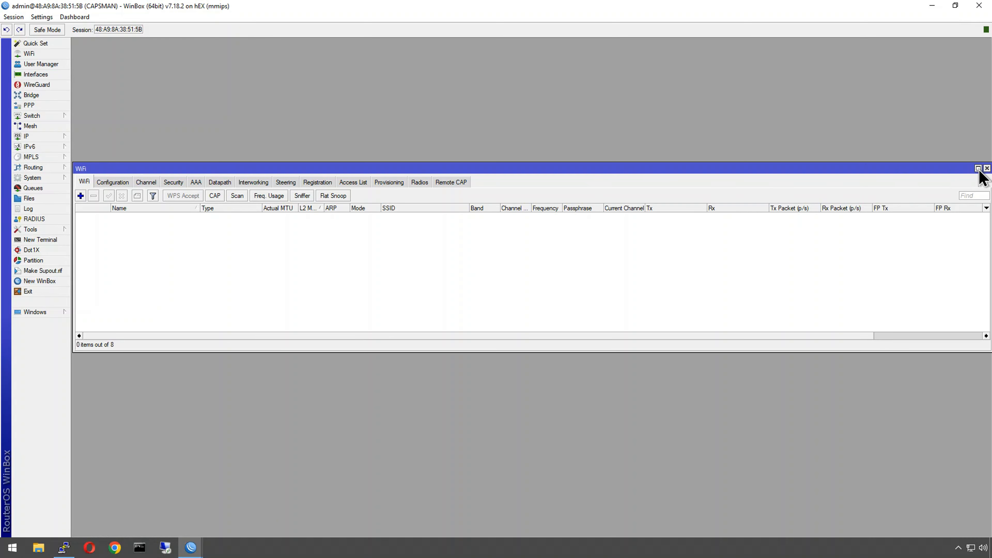
pyautogui.click(987, 168)
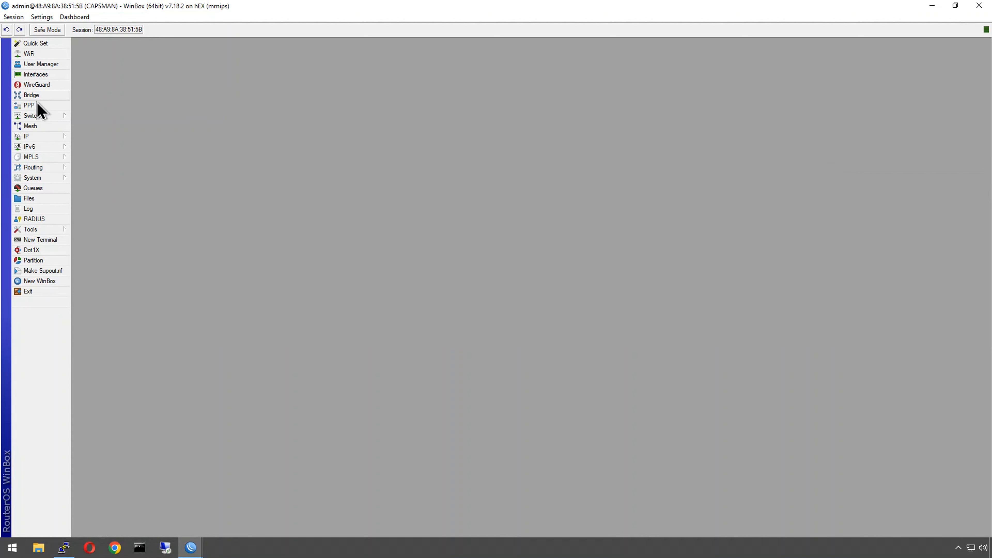
# Inspect the CAPSMAN device's IP addresses and its vlan10::MGMT interface, widening the interface name column to show full names.
pyautogui.click(37, 137)
pyautogui.click(89, 147)
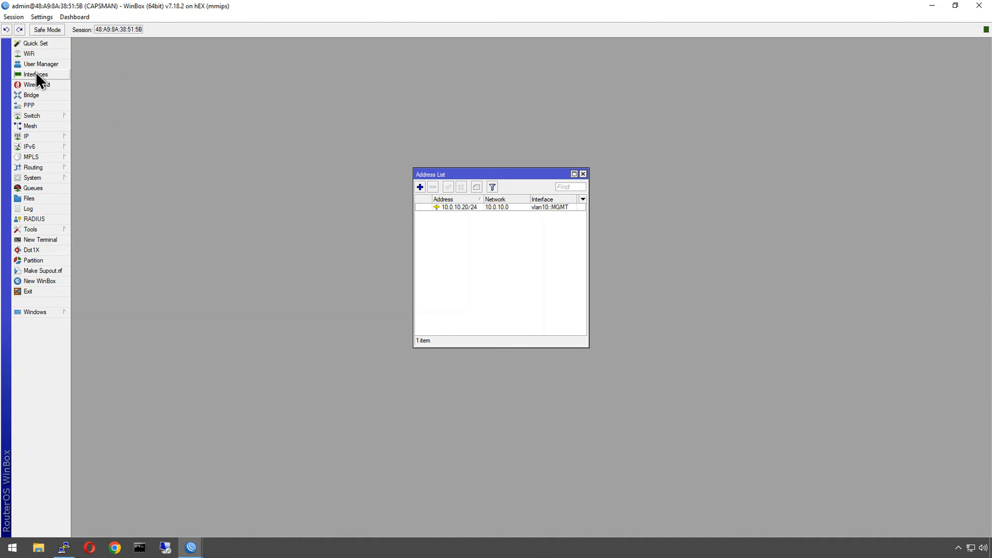
pyautogui.click(47, 73)
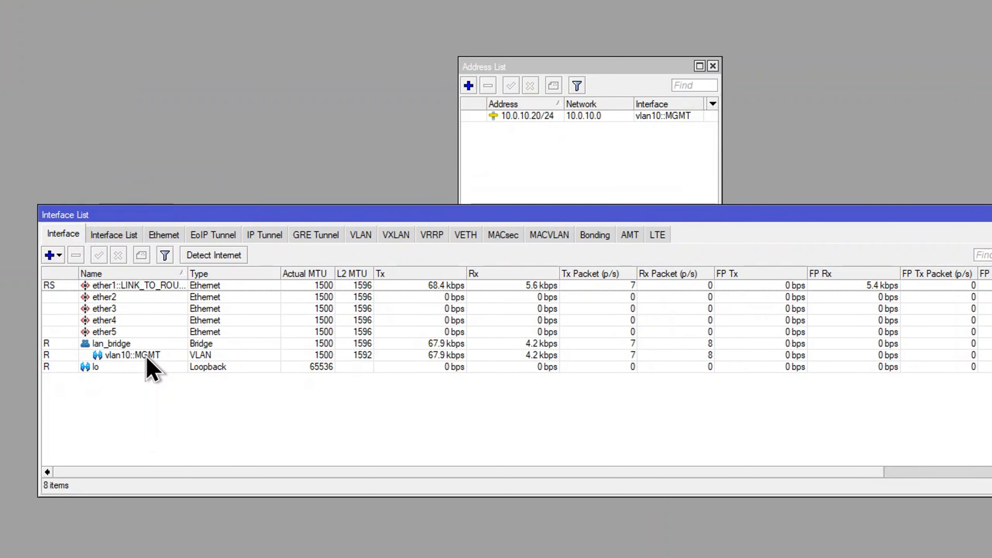
pyautogui.click(206, 367)
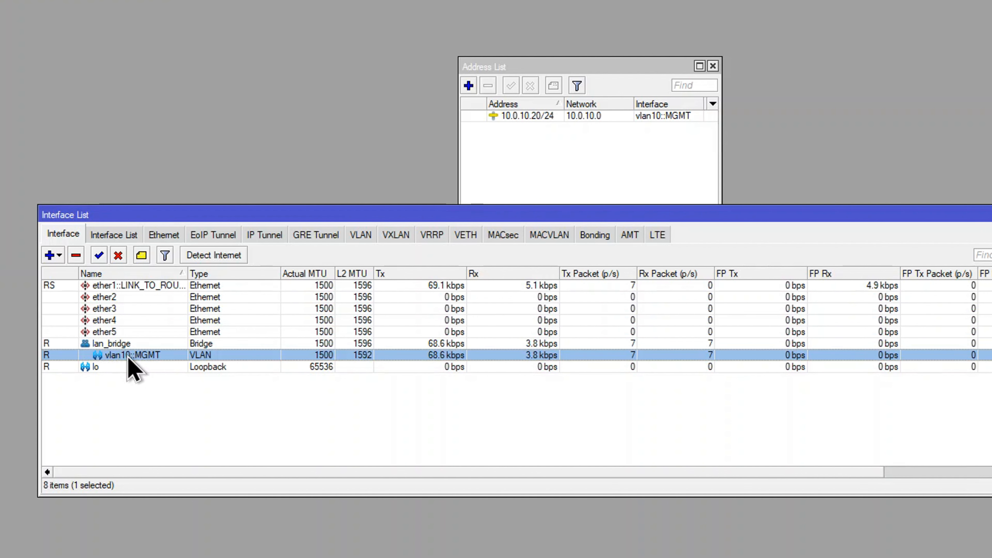
pyautogui.moveTo(188, 273); pyautogui.dragTo(235, 274)
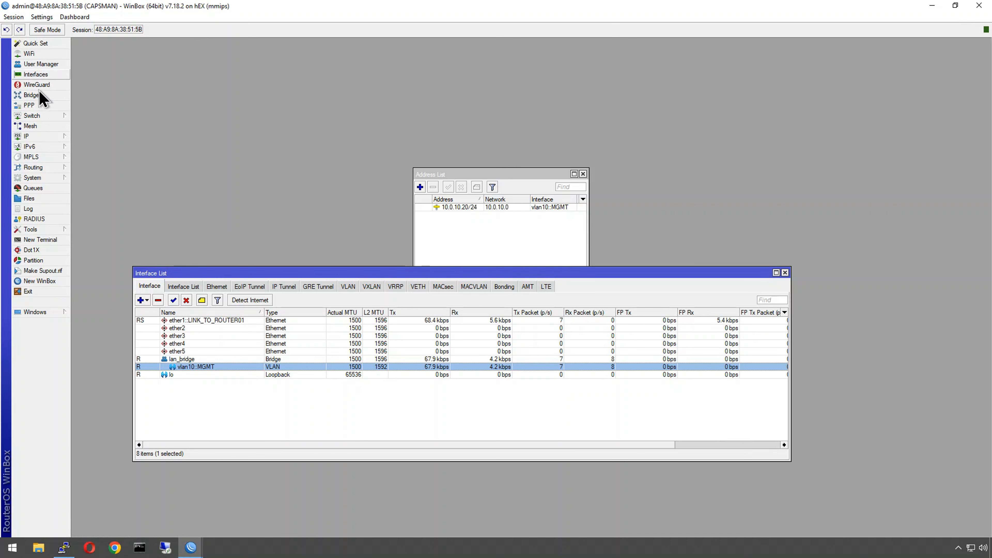
# Review the VLAN, port and bridge entries of lan_bridge on the CAPSMAN device and close all open windows.
pyautogui.click(33, 97)
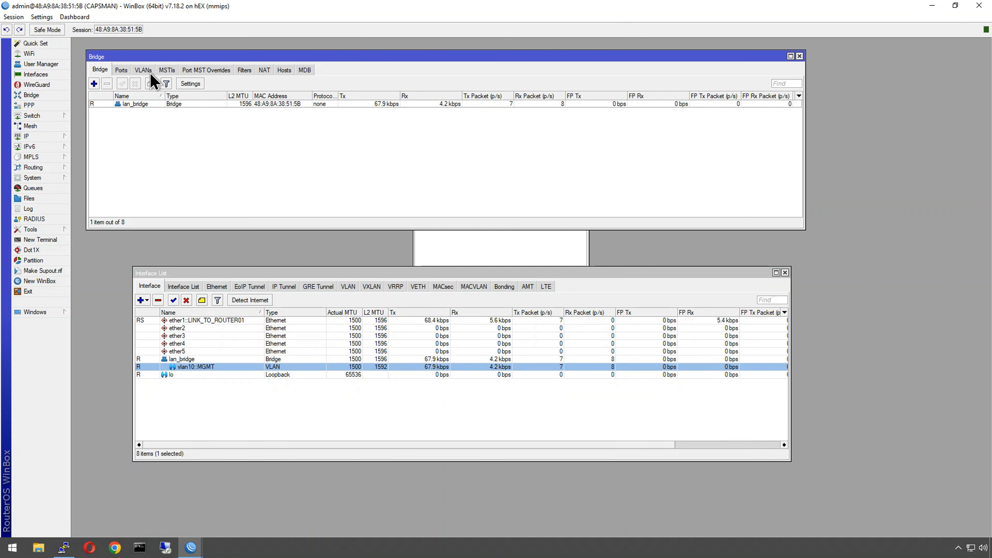
pyautogui.click(142, 71)
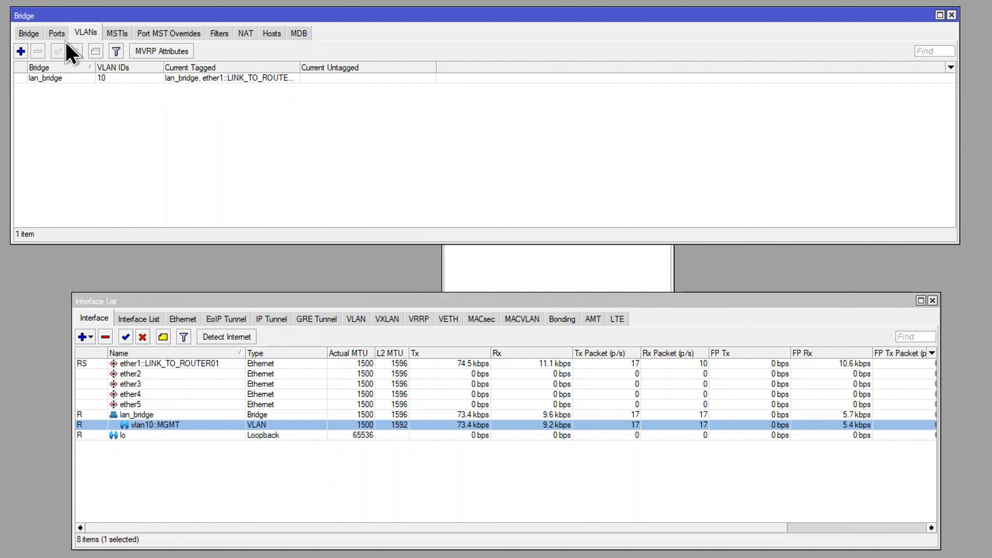
pyautogui.click(56, 33)
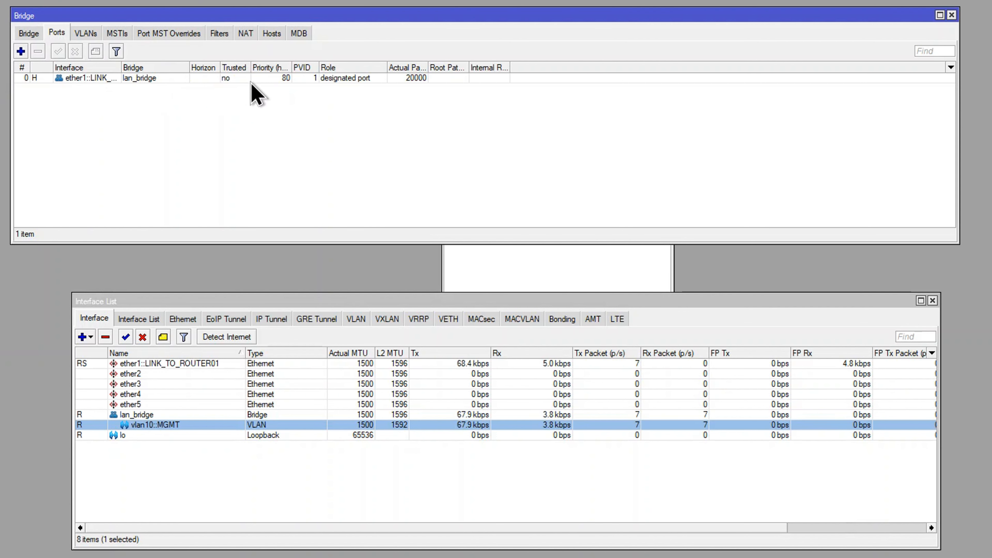
pyautogui.click(31, 34)
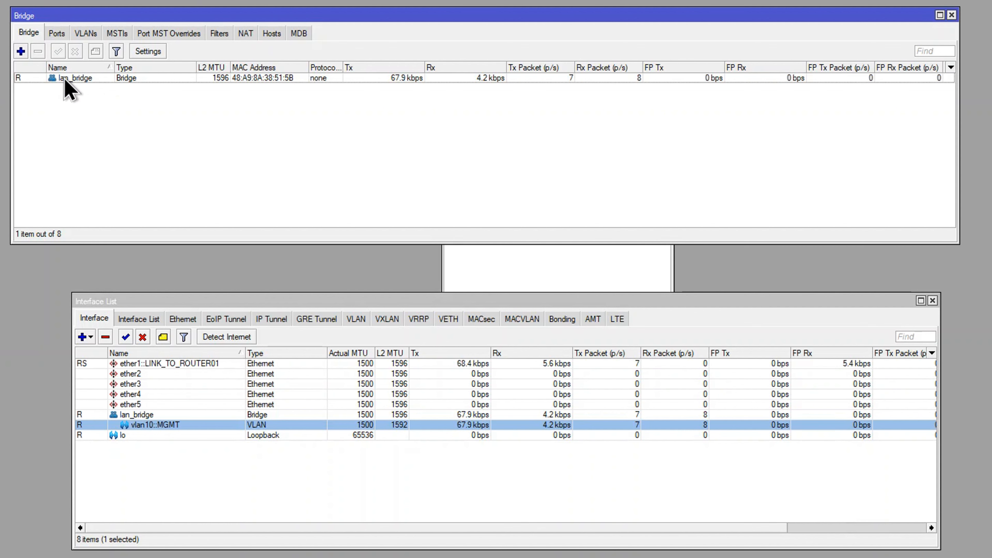
pyautogui.moveTo(207, 15); pyautogui.dragTo(258, 30)
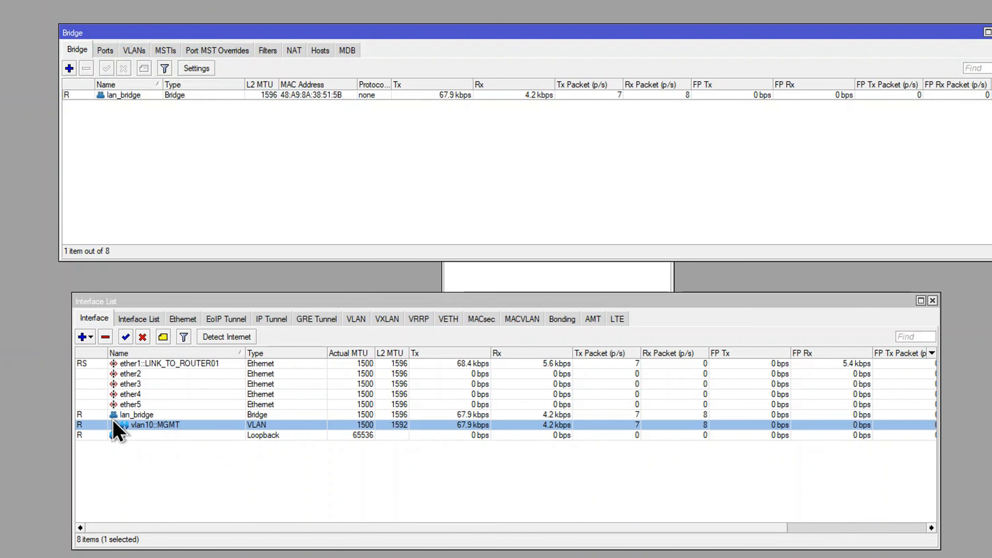
pyautogui.click(933, 301)
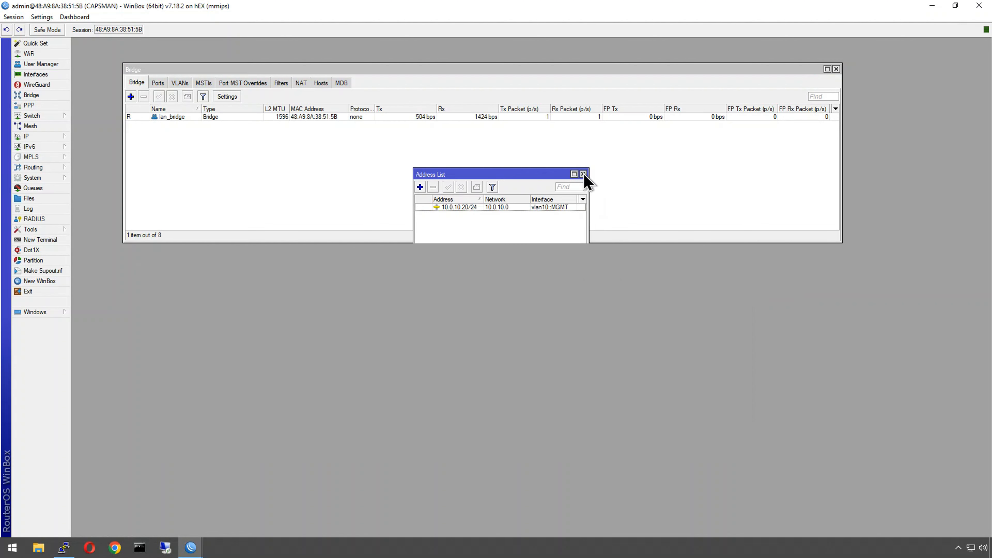
pyautogui.click(583, 174)
pyautogui.click(836, 70)
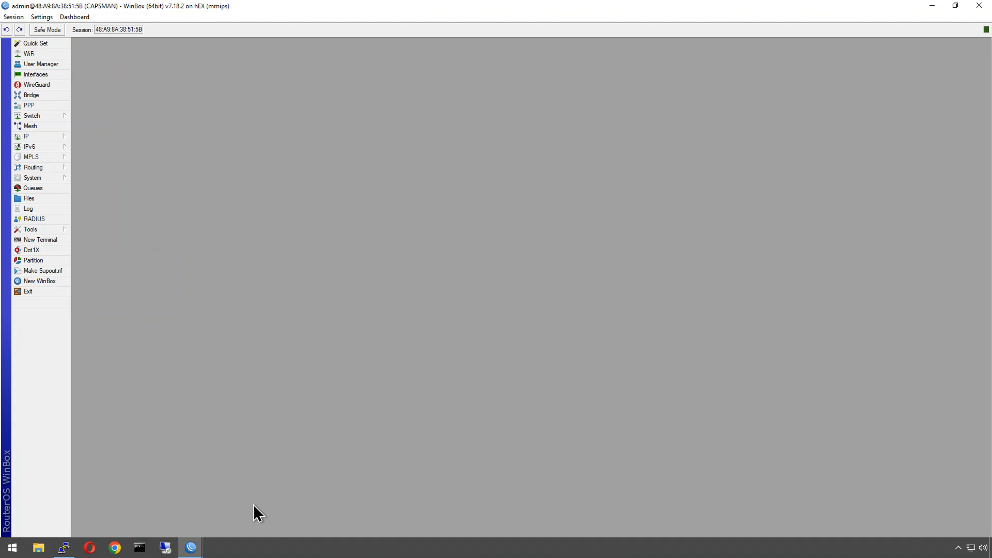
# Switch to the ROUTER01 WinBox session and examine its interface list, highlighting vlan10::MGMT.
pyautogui.moveTo(194, 553)
pyautogui.click(233, 524)
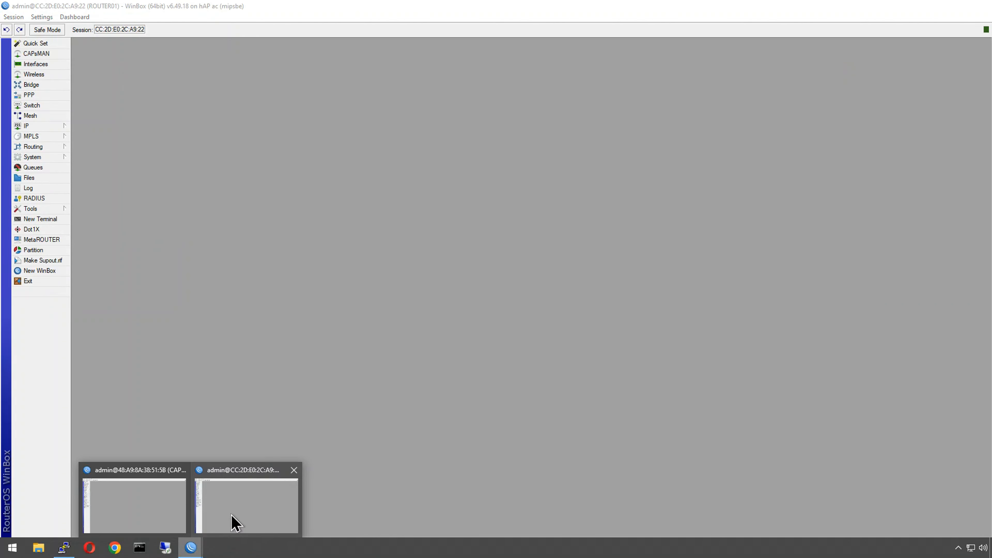
pyautogui.click(233, 524)
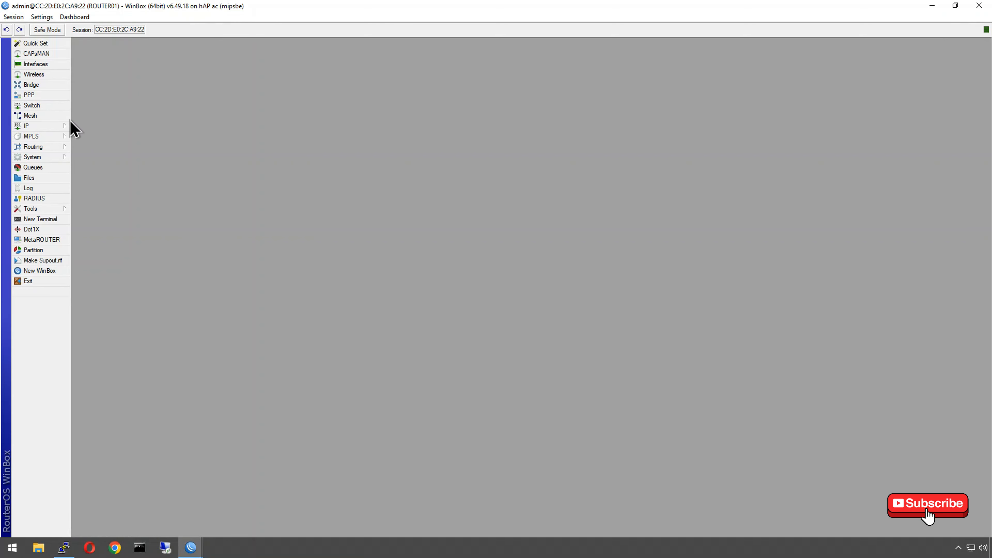
pyautogui.click(42, 67)
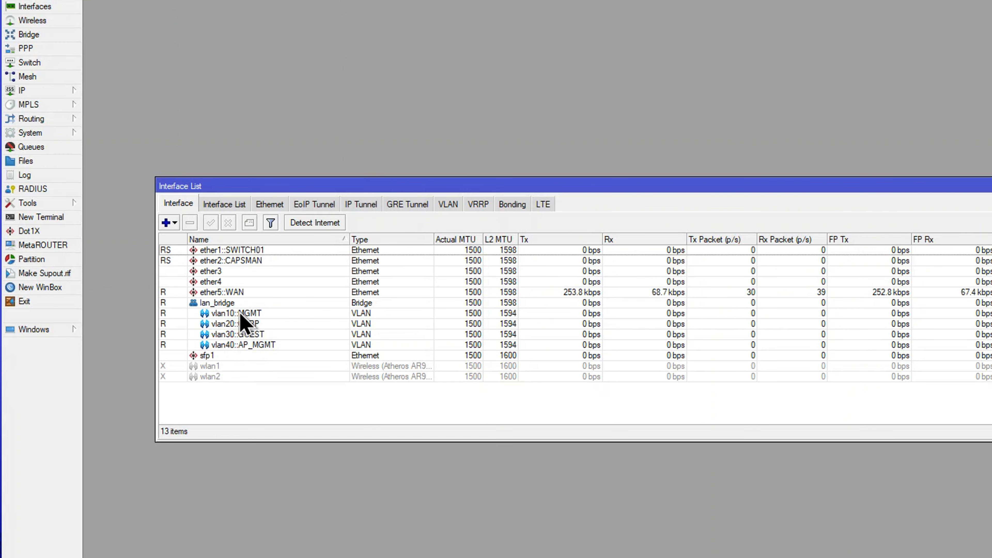
pyautogui.click(245, 314)
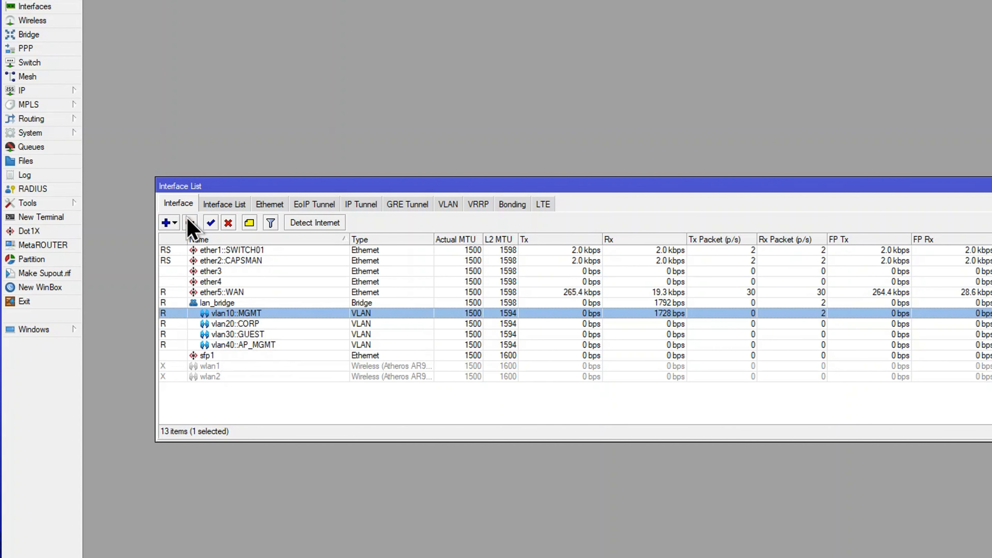
# Check the IP addresses assigned to ROUTER01's VLAN interfaces and ether5::WAN, then close the address list.
pyautogui.click(38, 91)
pyautogui.click(125, 120)
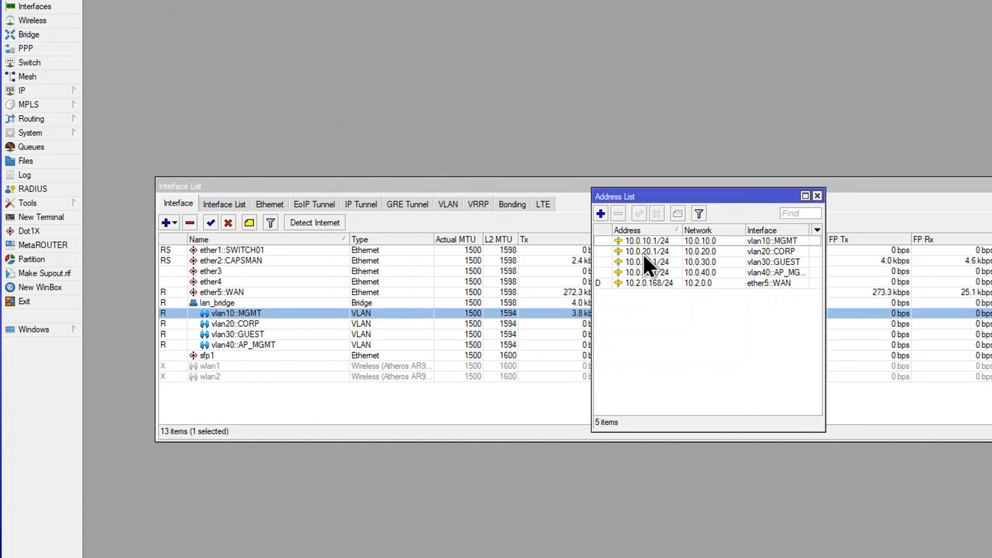
pyautogui.click(643, 283)
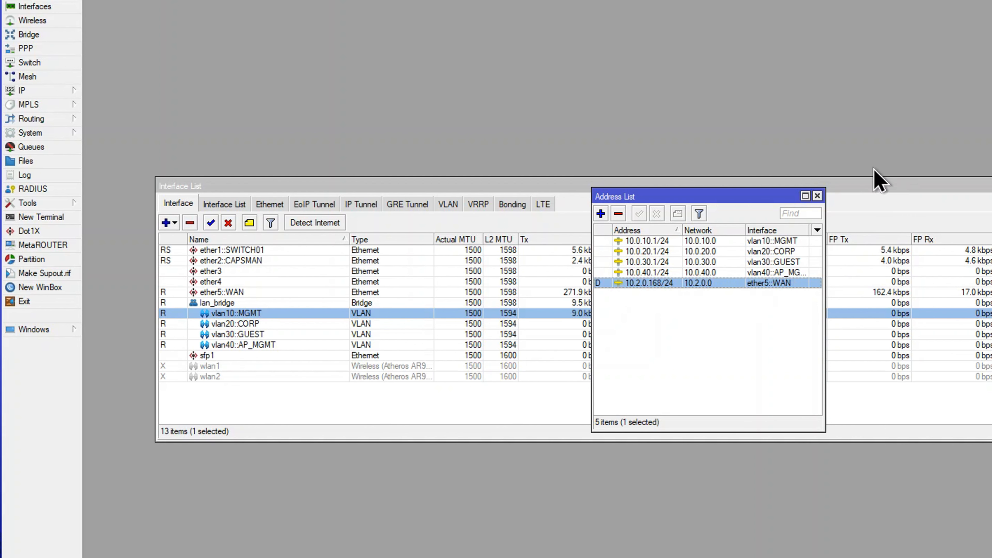
pyautogui.click(818, 196)
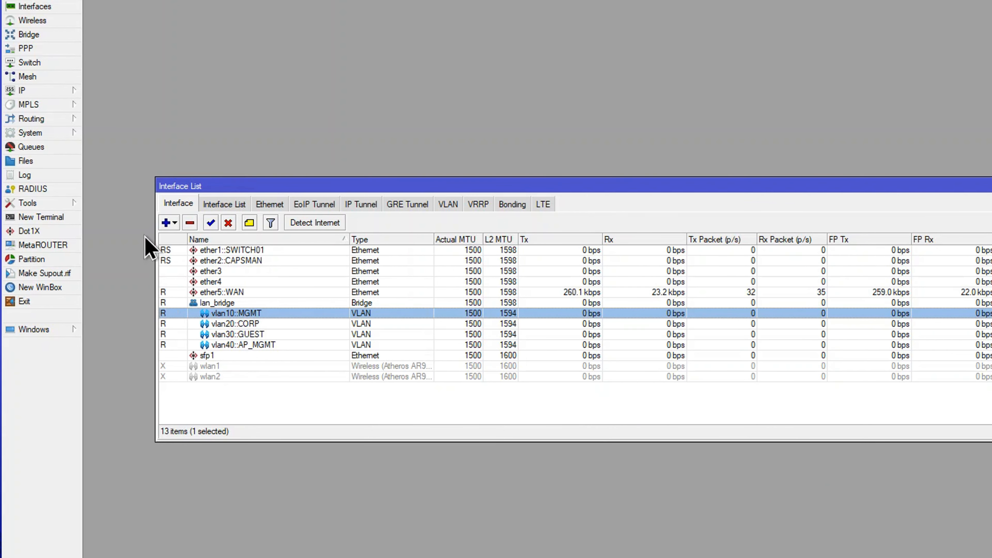
# Examine ROUTER01's bridge VLAN entries for VLAN 10 and VLANs 20, 30, widening the tagged ports column.
pyautogui.click(26, 35)
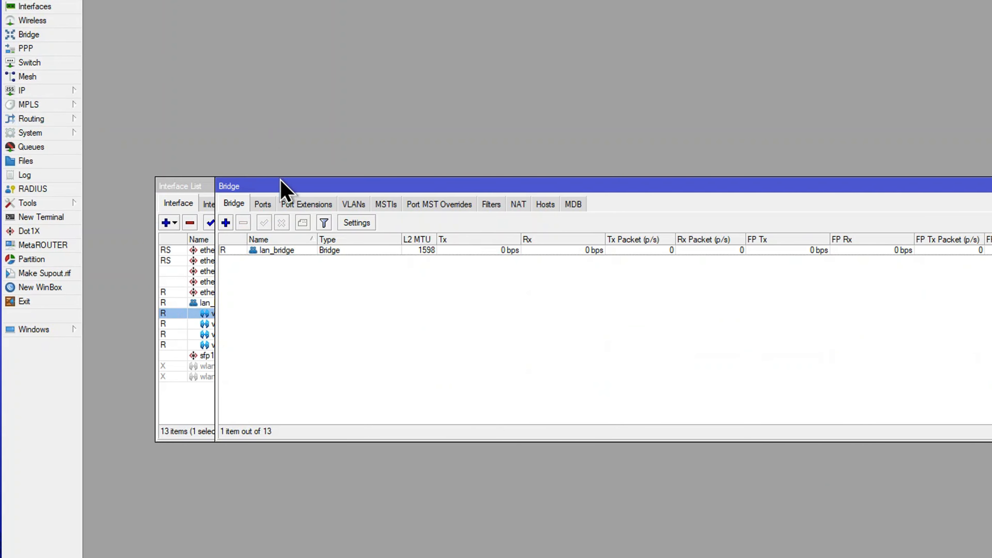
pyautogui.click(347, 207)
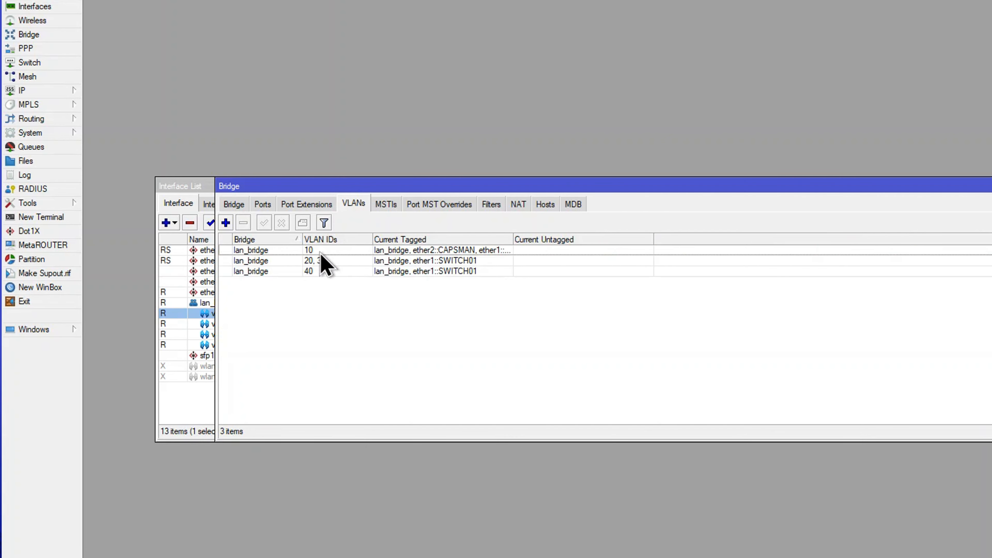
pyautogui.click(391, 251)
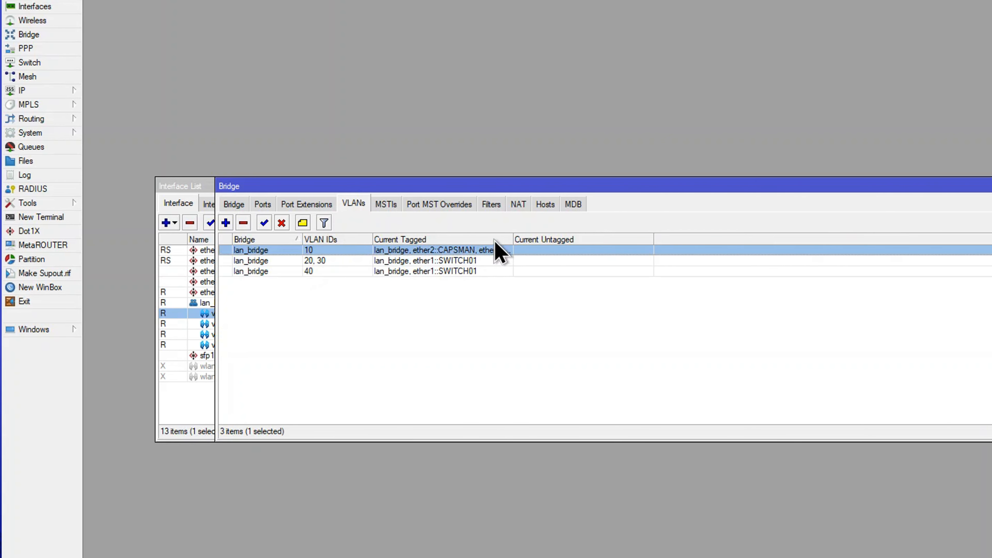
pyautogui.moveTo(513, 239); pyautogui.dragTo(612, 239)
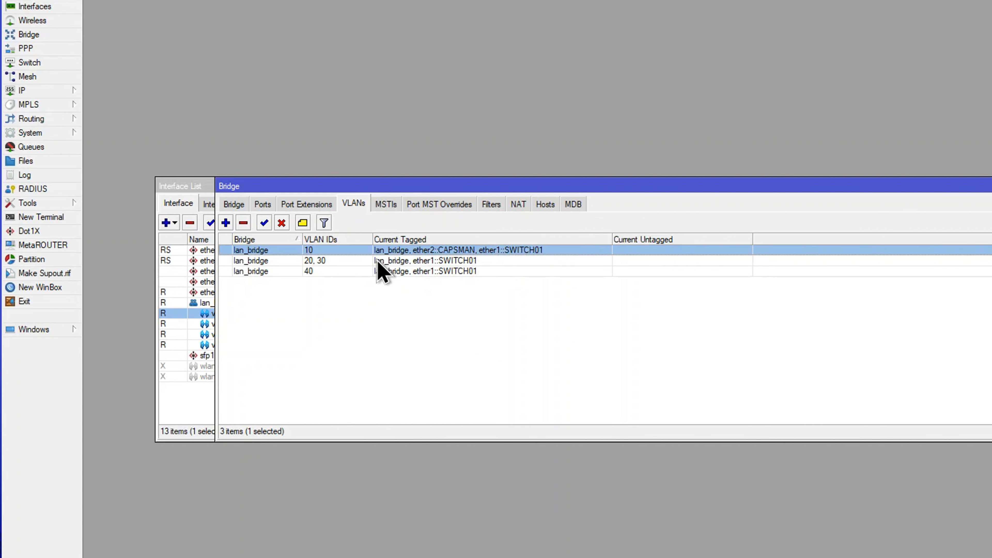
pyautogui.click(313, 261)
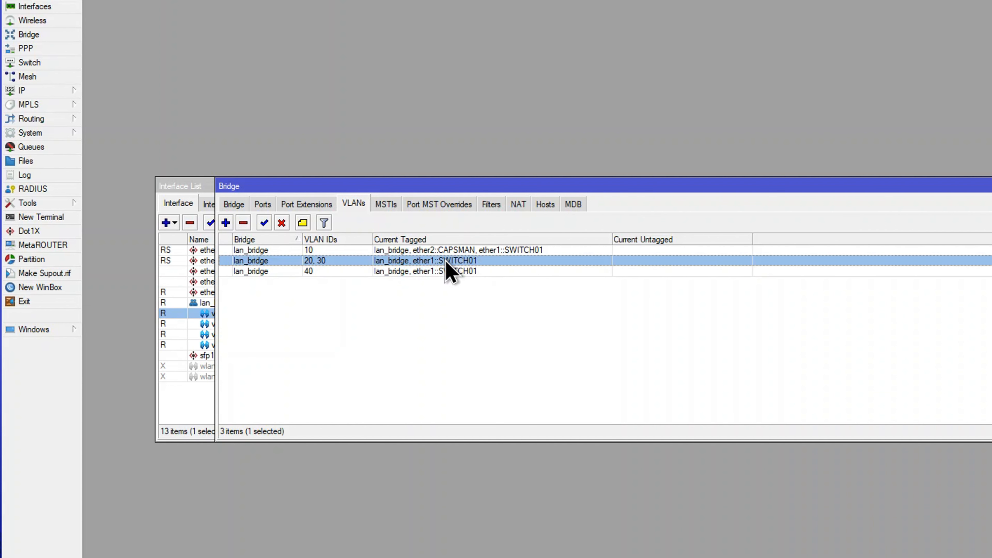
# Examine the lan_bridge VLAN entry for VLAN 40 on ROUTER01 and close the bridge and interface list windows.
pyautogui.click(306, 272)
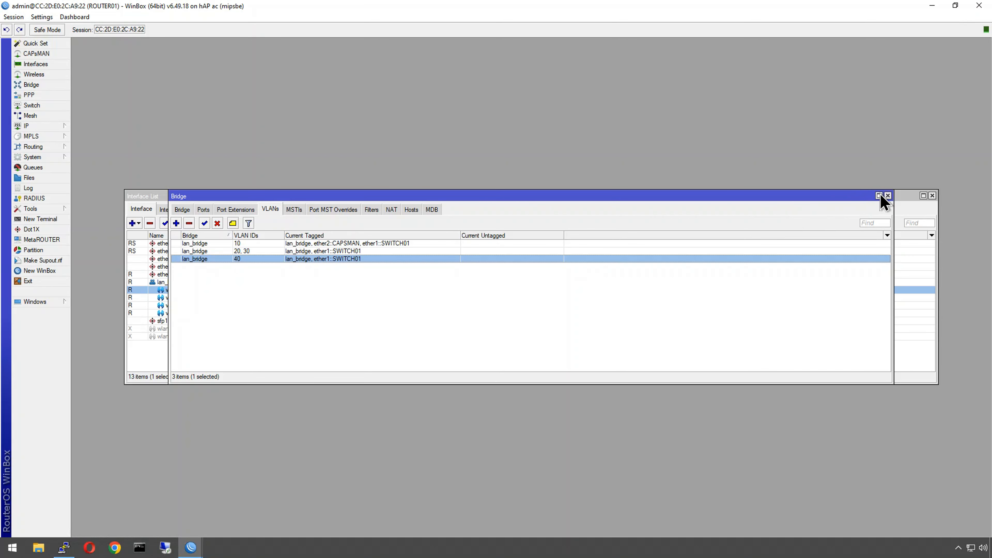
pyautogui.click(884, 195)
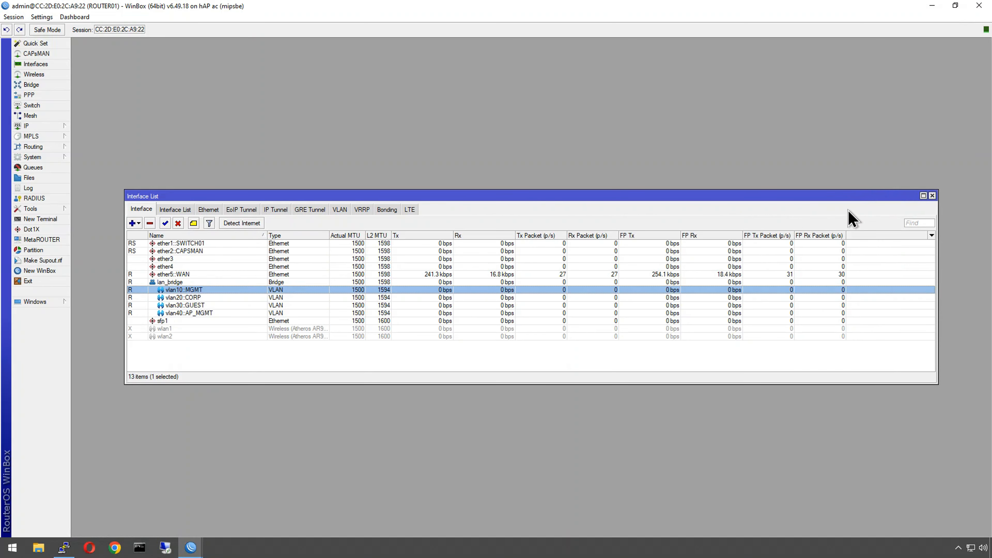
pyautogui.click(933, 195)
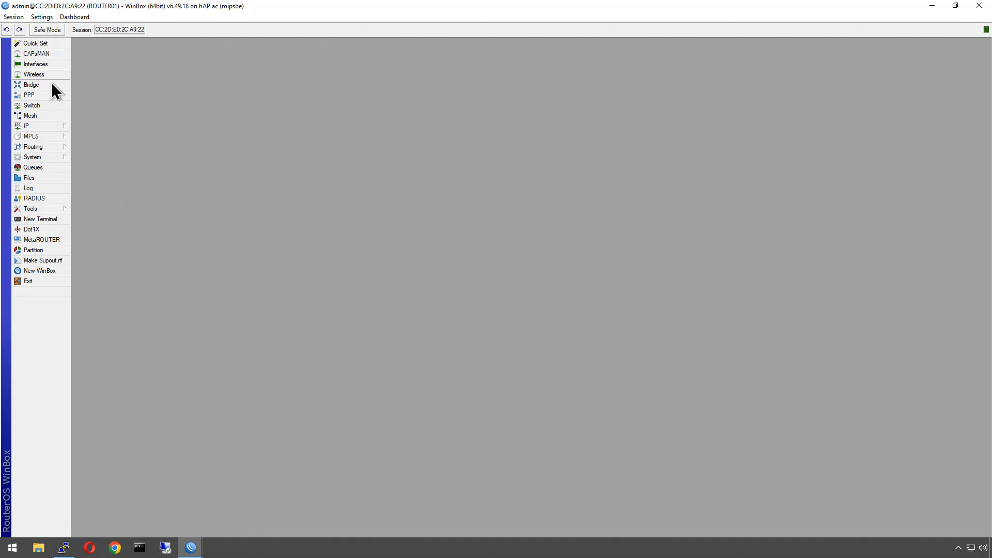
# Review the DHCP servers on ROUTER01's VLAN interfaces, going through the MGMT, CORP and AP_MGMT entries, and close the list.
pyautogui.click(62, 126)
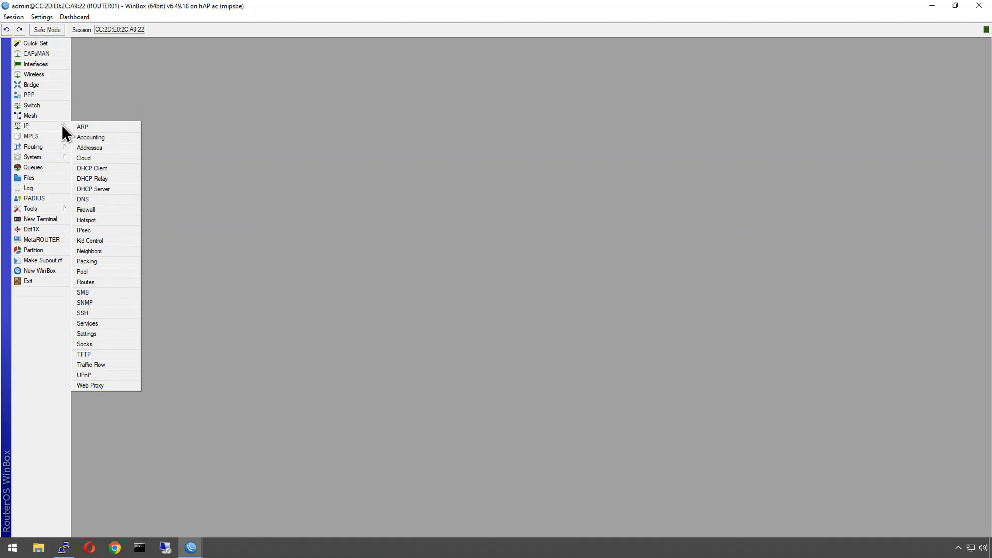
pyautogui.click(105, 190)
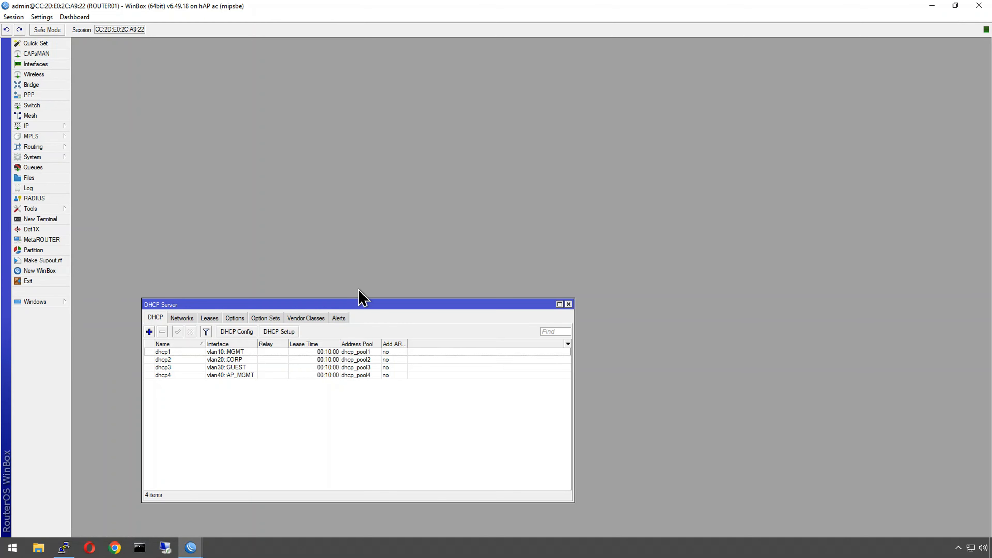
pyautogui.moveTo(354, 306); pyautogui.dragTo(426, 177)
pyautogui.click(303, 222)
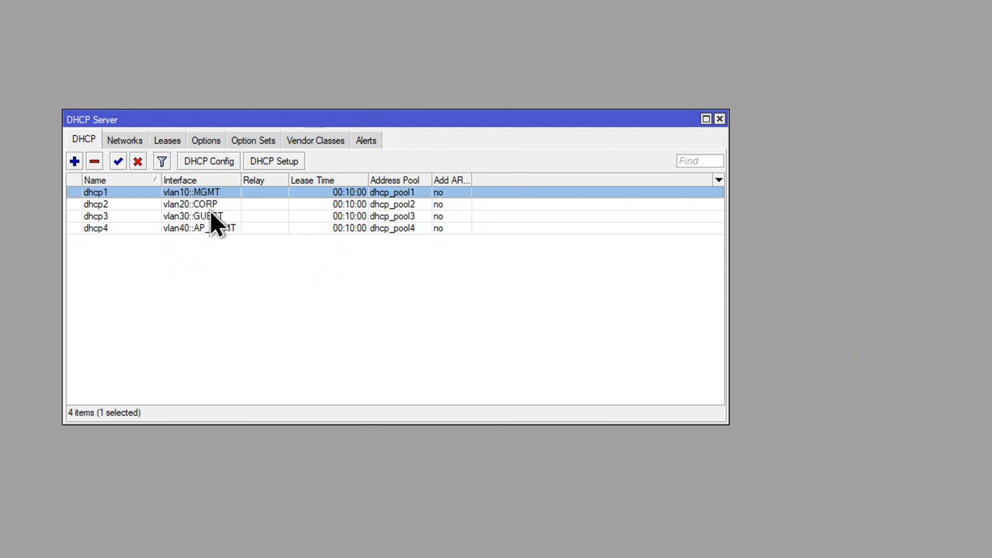
pyautogui.click(311, 231)
pyautogui.click(218, 229)
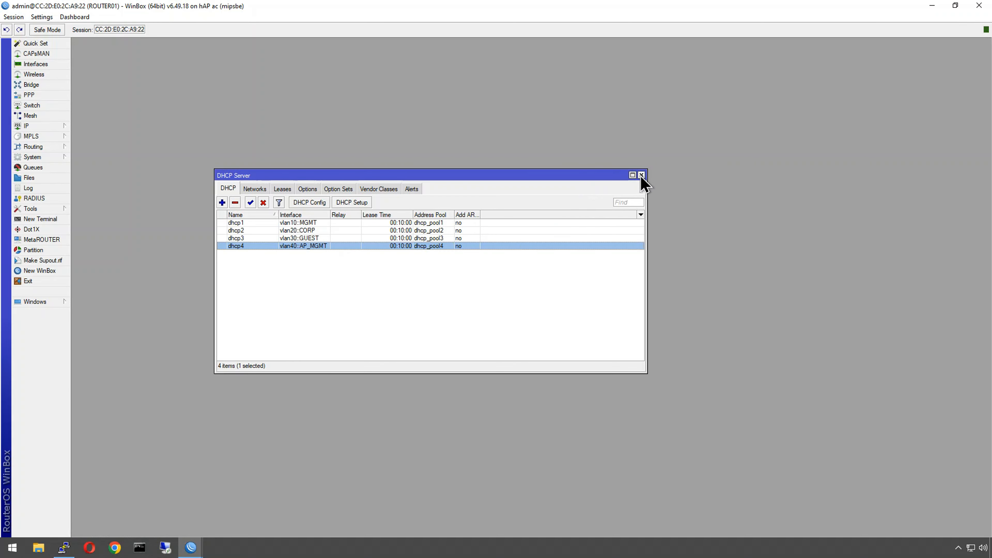
pyautogui.click(641, 176)
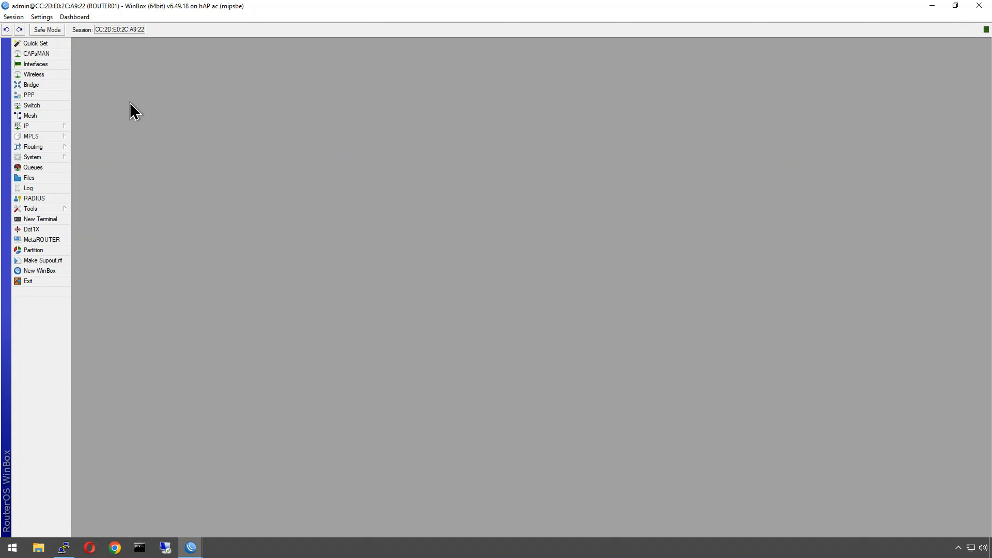
# Review ROUTER01's IP routes, highlighting the default route 0.0.0.0/0, and close the route list.
pyautogui.click(43, 127)
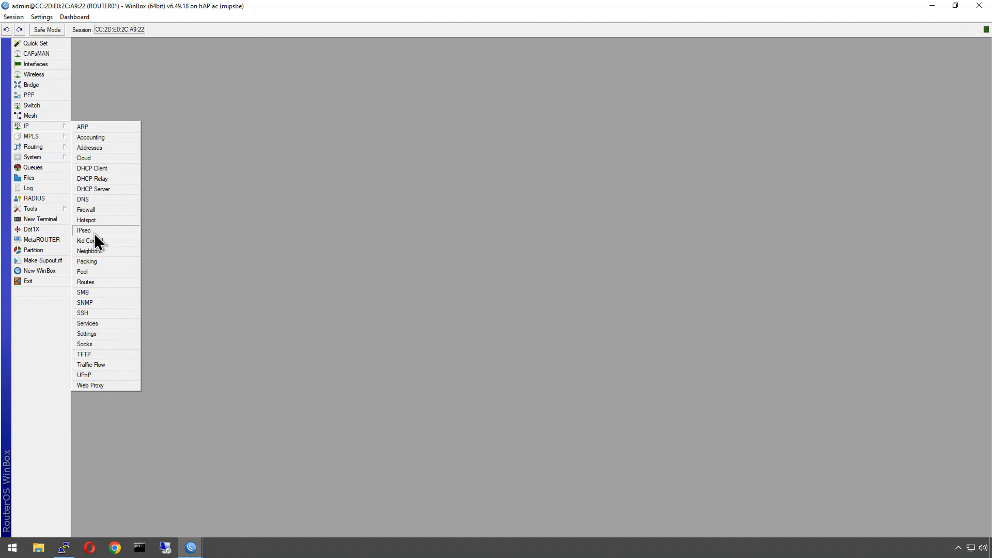
pyautogui.click(93, 281)
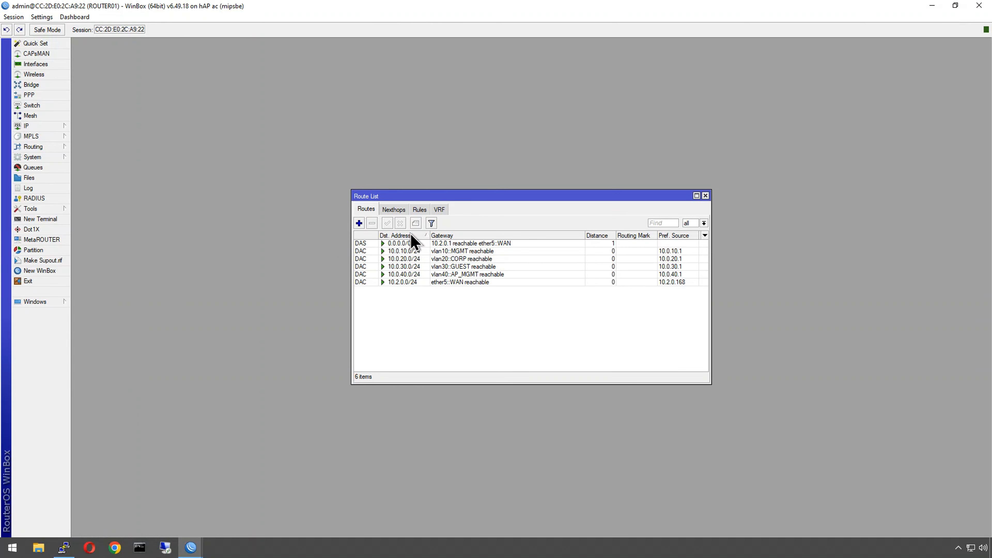
pyautogui.click(457, 242)
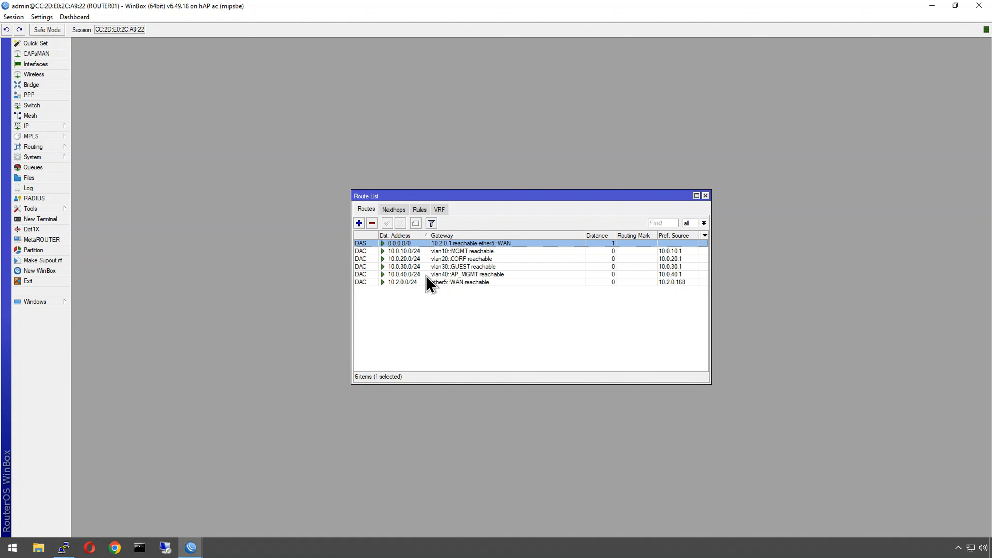
pyautogui.click(705, 196)
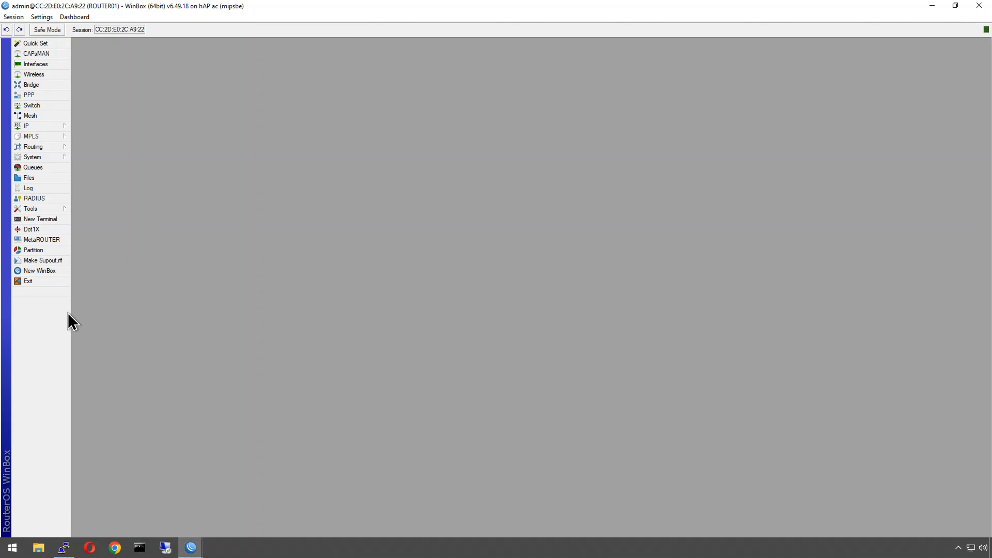
# Open a new WinBox connection window, refresh the neighbor list and examine the two cAPGi-5HaxD2HaxD access points with address 0.0.0.0.
pyautogui.click(49, 272)
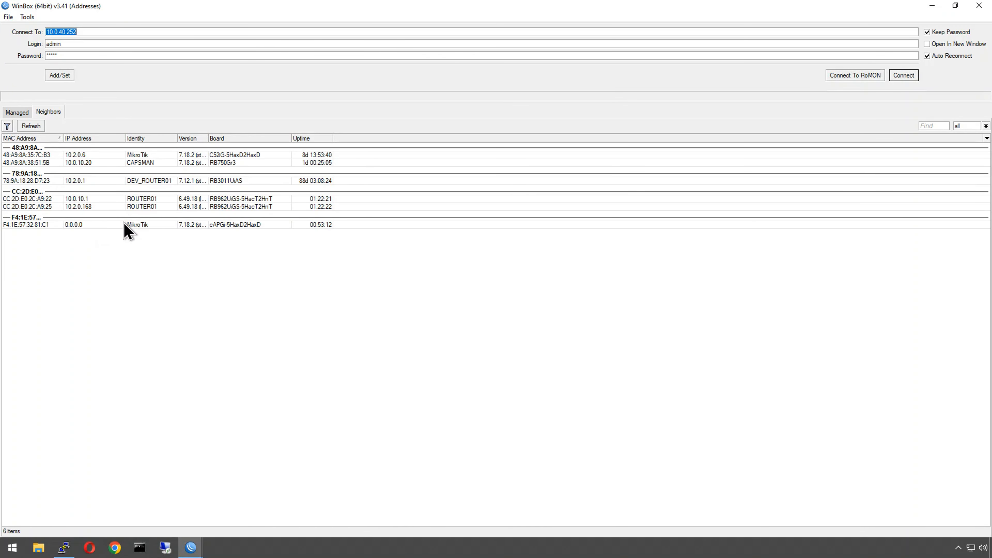
pyautogui.click(75, 226)
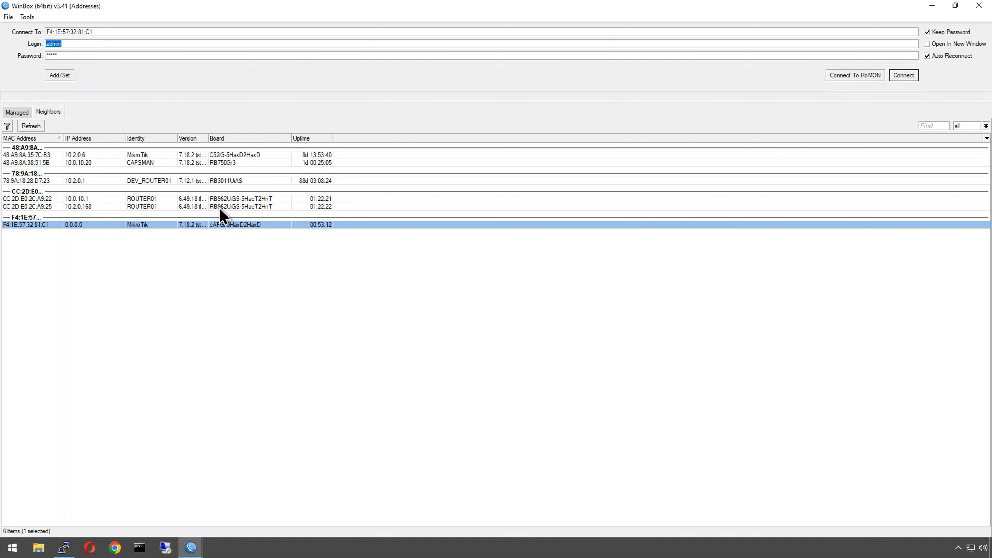
pyautogui.click(39, 127)
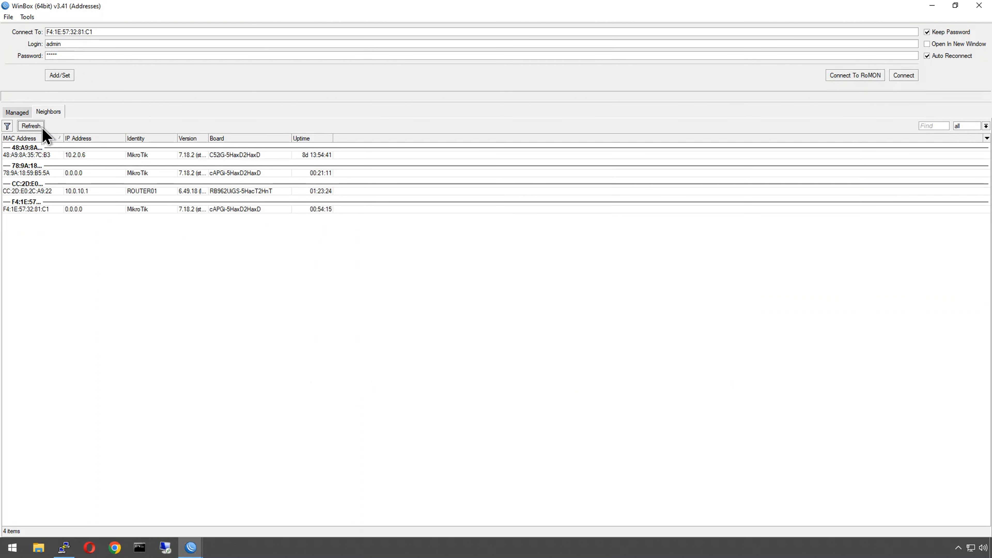
pyautogui.click(64, 233)
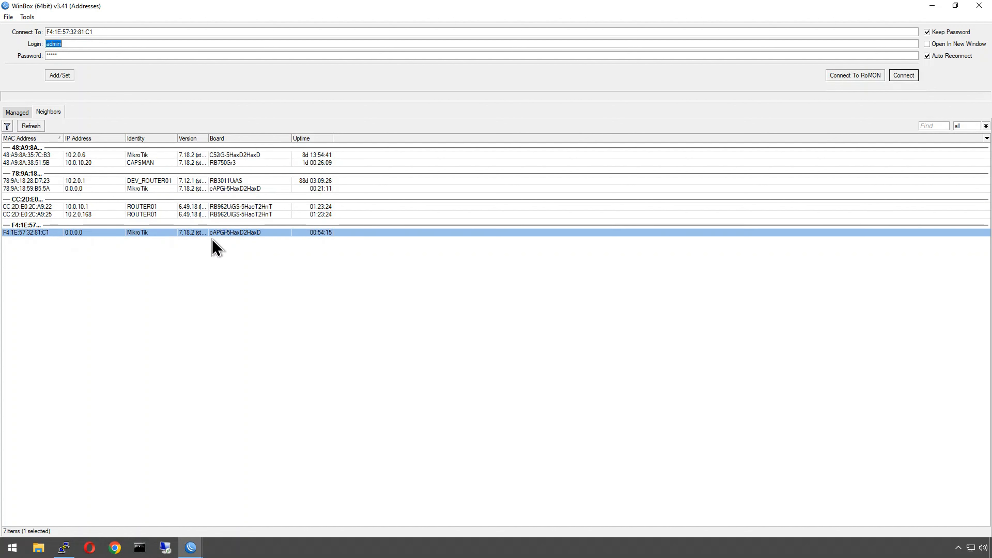
pyautogui.click(78, 187)
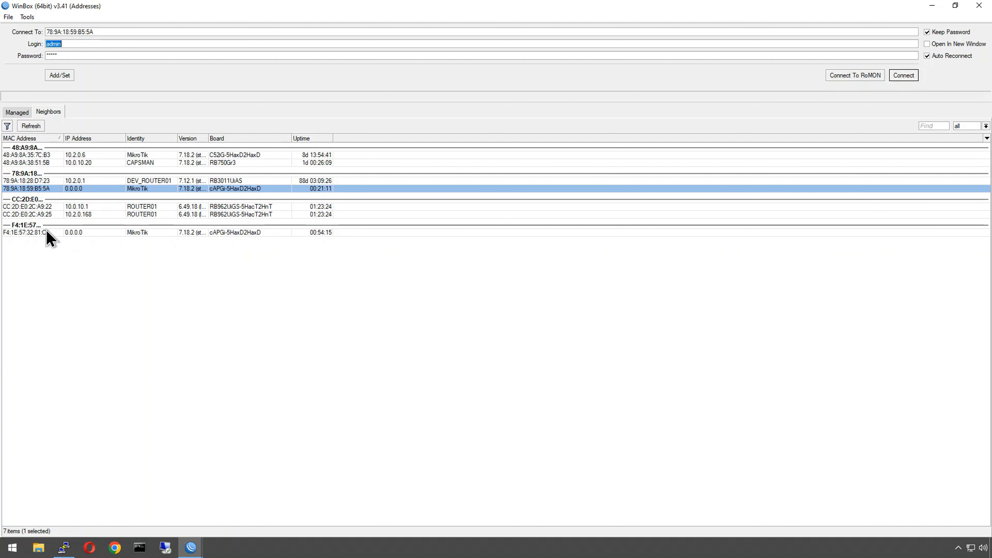
pyautogui.click(59, 234)
pyautogui.click(93, 189)
pyautogui.click(95, 232)
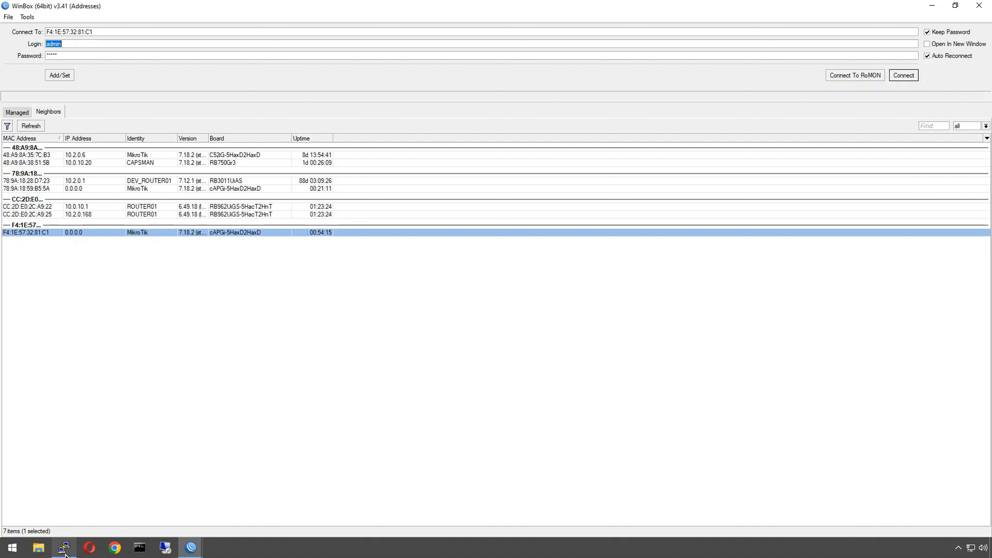
# Switch to the COM4 PuTTY console of SWITCH01 and enter privileged mode with the en command.
pyautogui.click(72, 549)
pyautogui.press('Return')
pyautogui.press('Return')
pyautogui.press('Return')
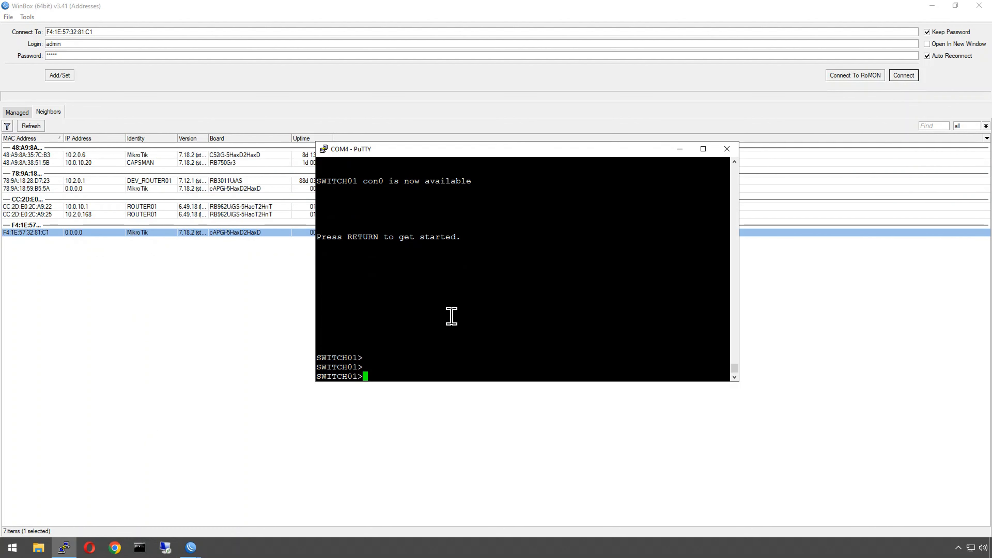
pyautogui.write('en')
pyautogui.press('Return')
pyautogui.press('Return')
pyautogui.press('Return')
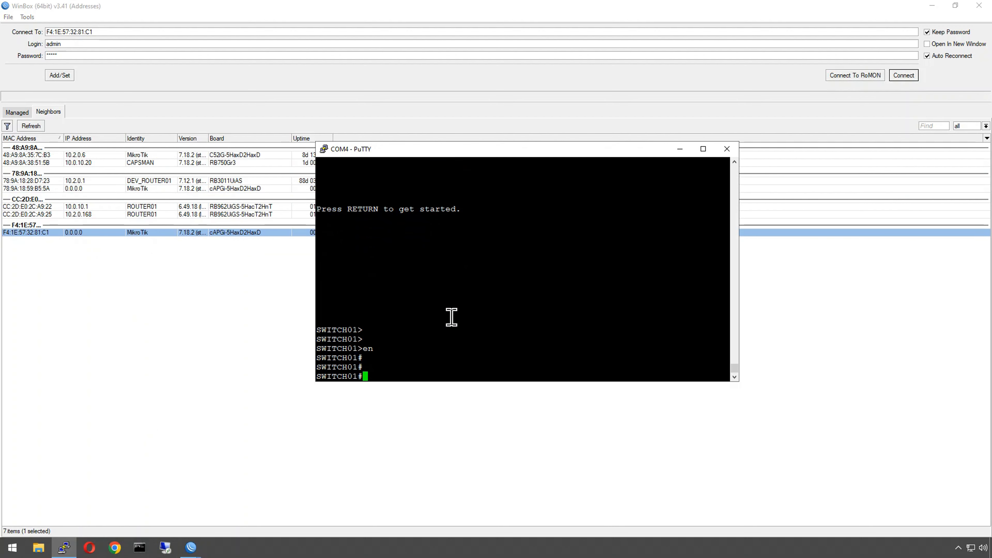
# Show the running configuration of SWITCH01's interface gi1/0/1 and highlight its trunk native VLAN line.
pyautogui.write('in')
pyautogui.press('BackSpace')
pyautogui.press('BackSpace')
pyautogui.write('sh r')
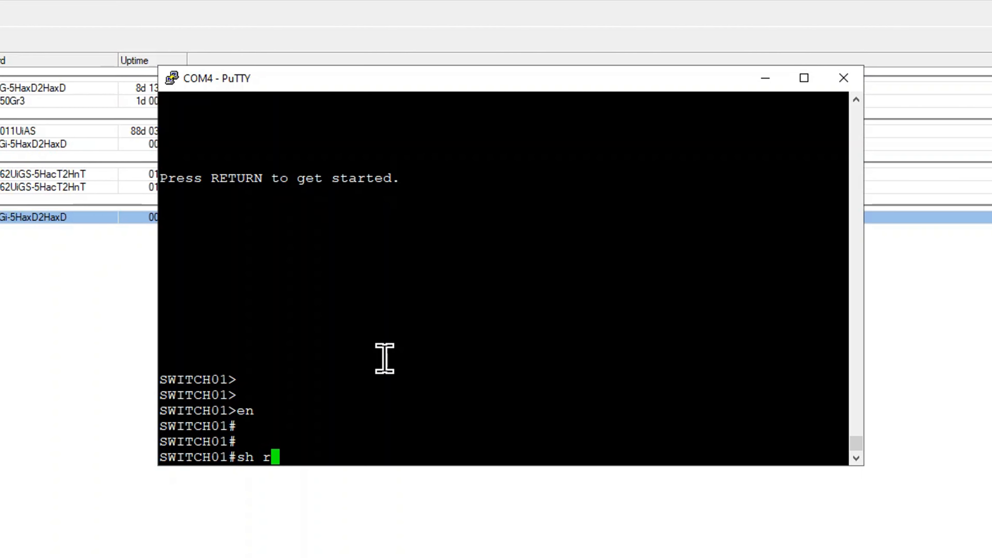
pyautogui.write('un int g')
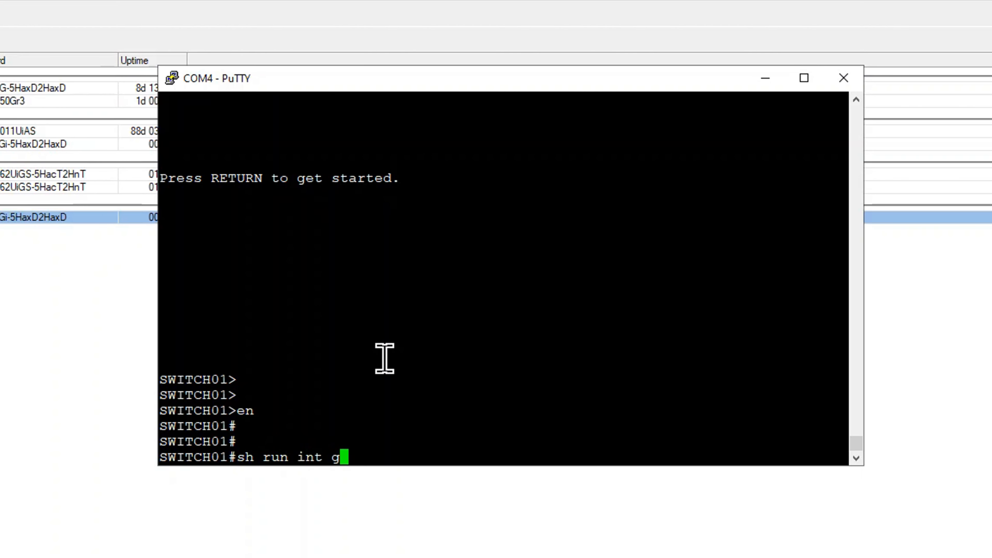
pyautogui.write('i1/01')
pyautogui.press('Return')
pyautogui.press('Up')
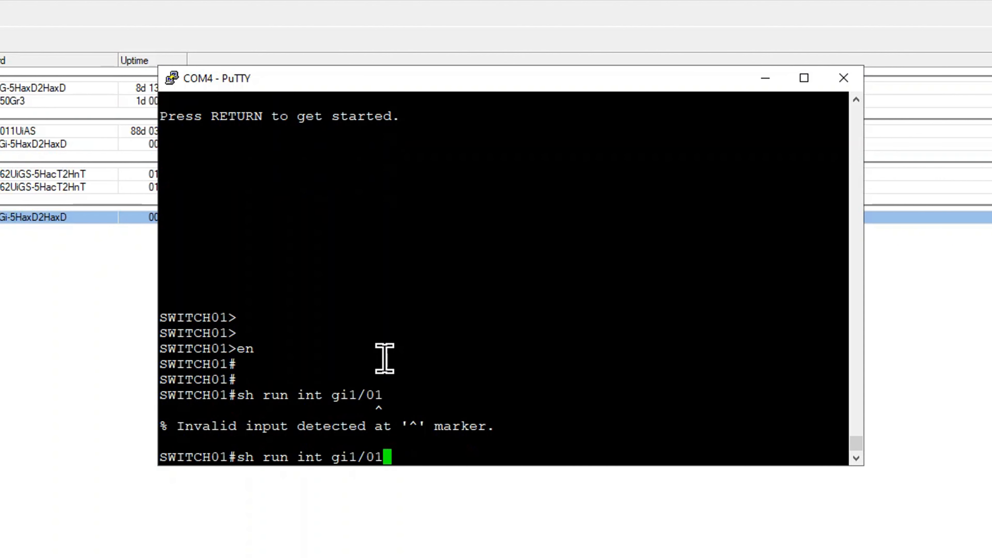
pyautogui.write('1')
pyautogui.press('Return')
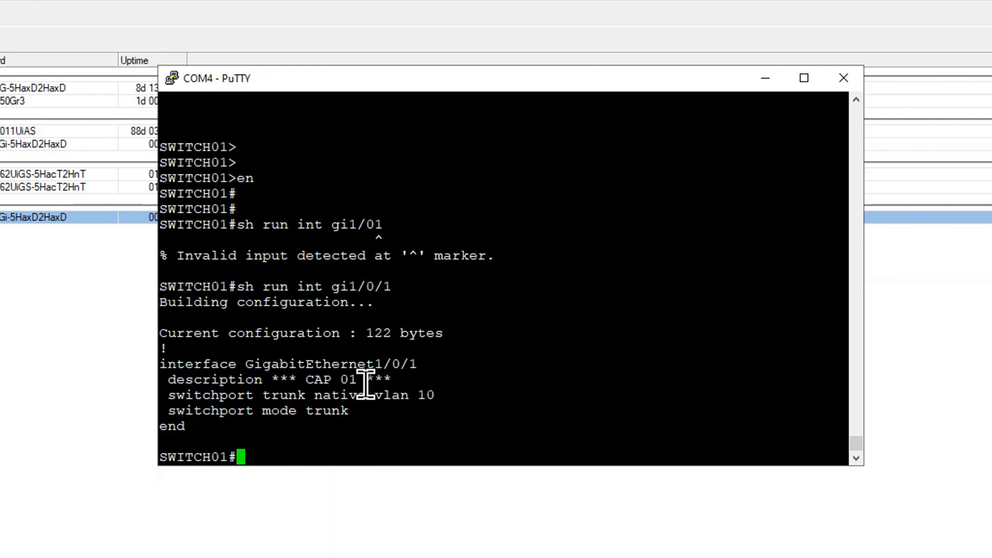
pyautogui.moveTo(437, 399); pyautogui.dragTo(211, 395)
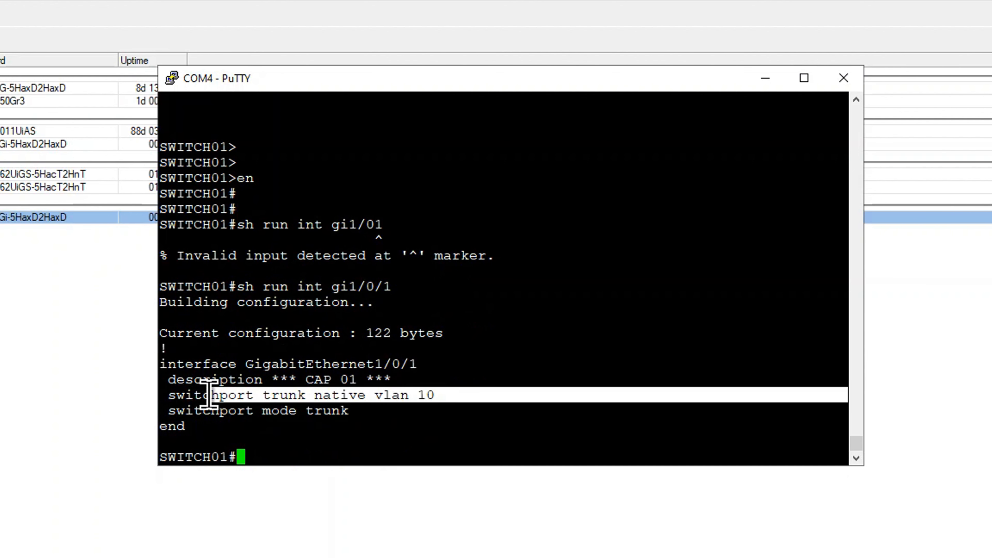
pyautogui.click(376, 395)
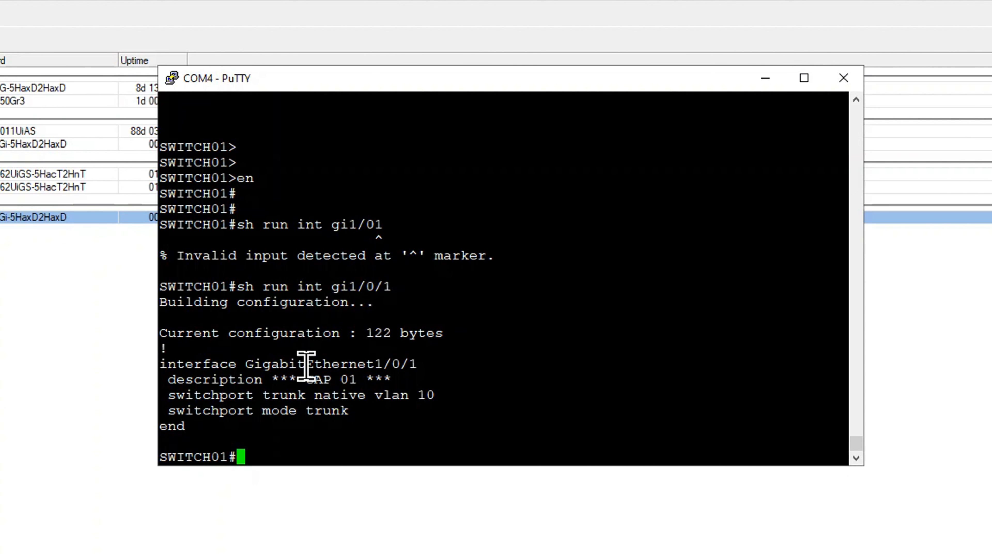
# Show the running configuration of SWITCH01's interfaces gi1/0/2 and gi1/0/48.
pyautogui.press('Up')
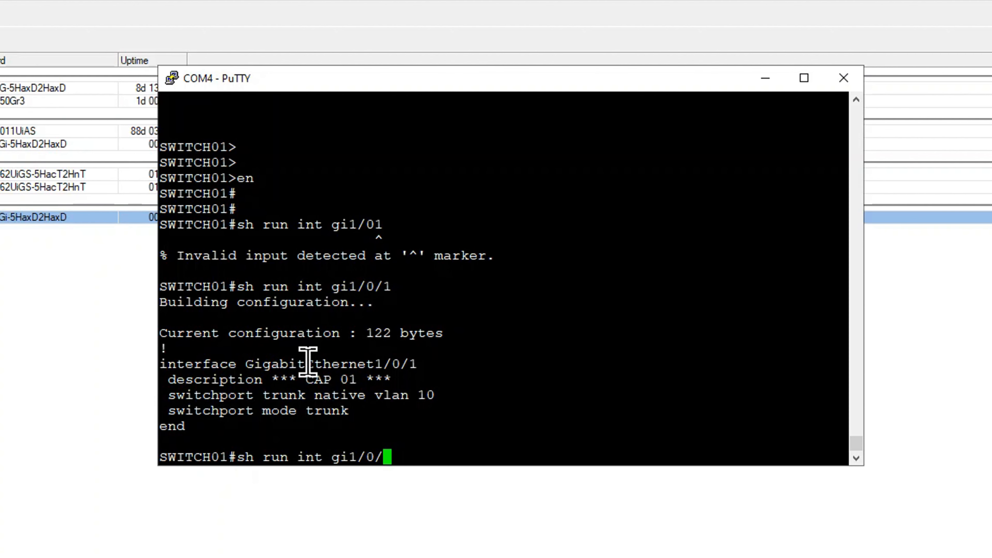
pyautogui.write('2')
pyautogui.press('Return')
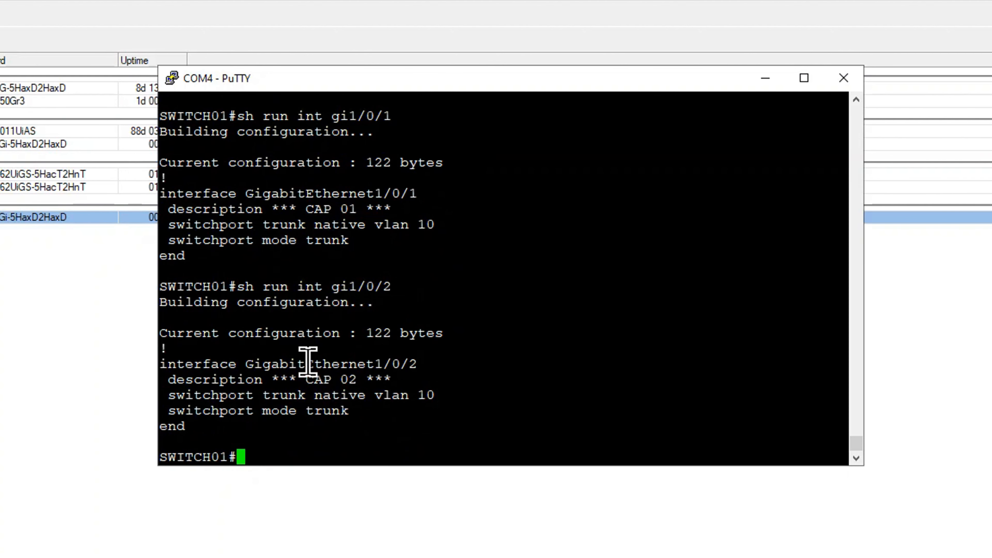
pyautogui.press('Up')
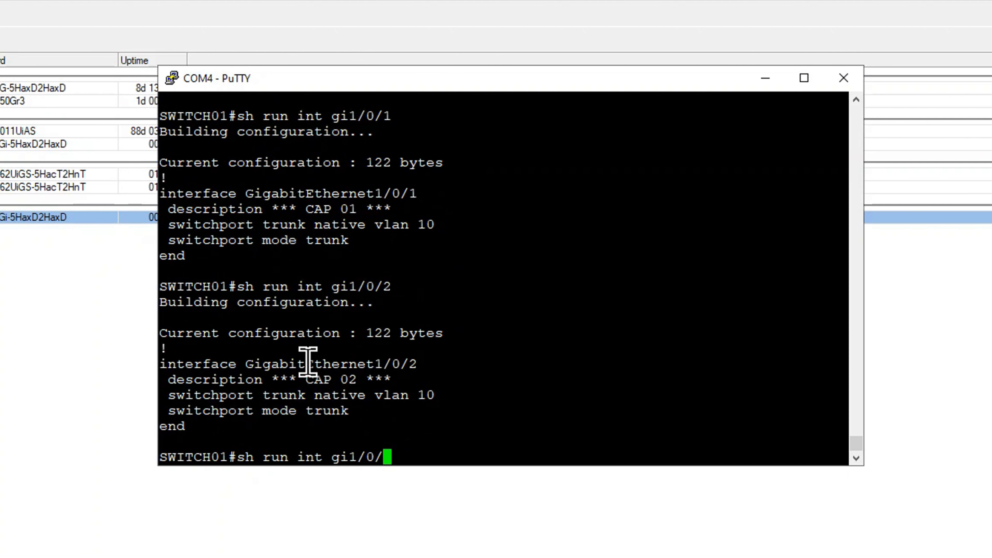
pyautogui.write('48')
pyautogui.press('Return')
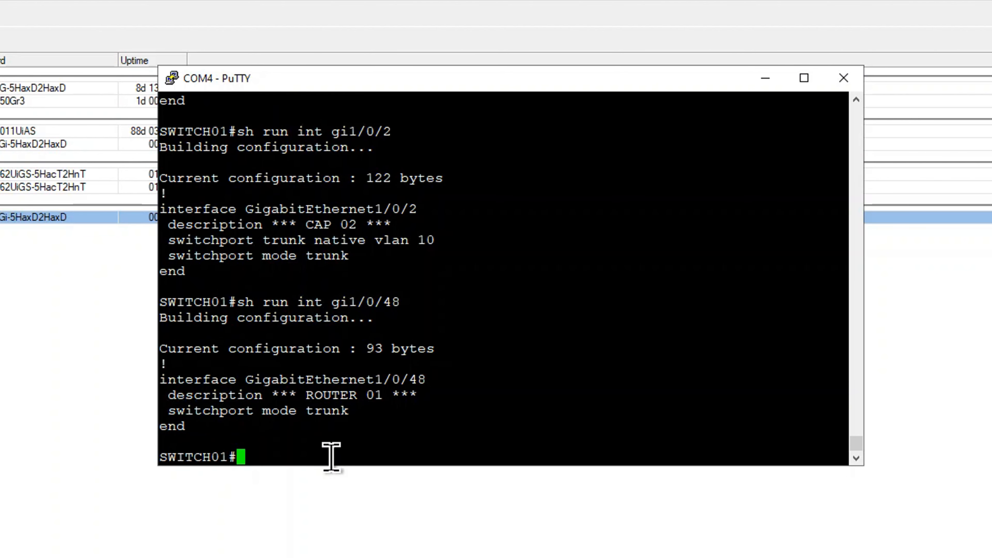
# List SWITCH01's VLANs with sh vla, review the full output and return to the command prompt.
pyautogui.write('sh')
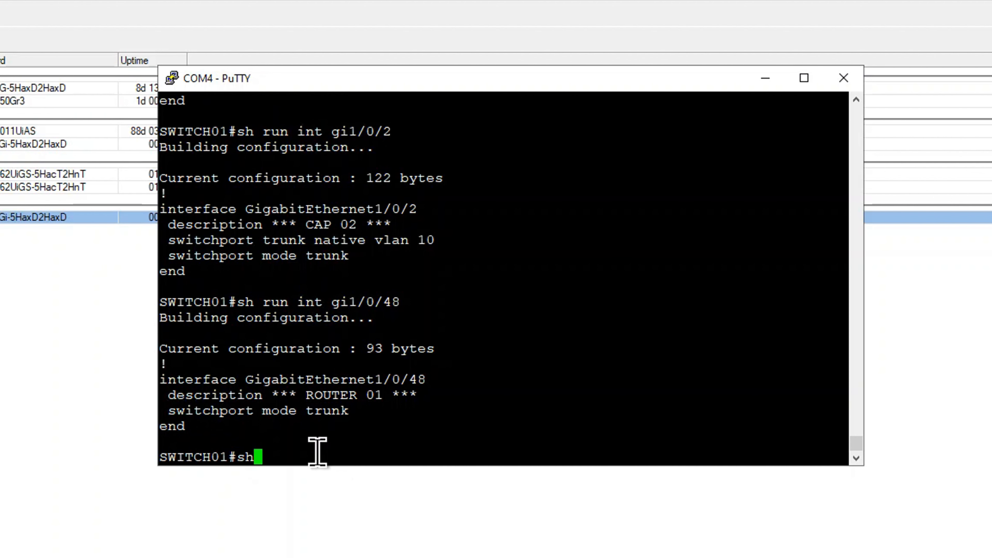
pyautogui.write(' vla')
pyautogui.press('Return')
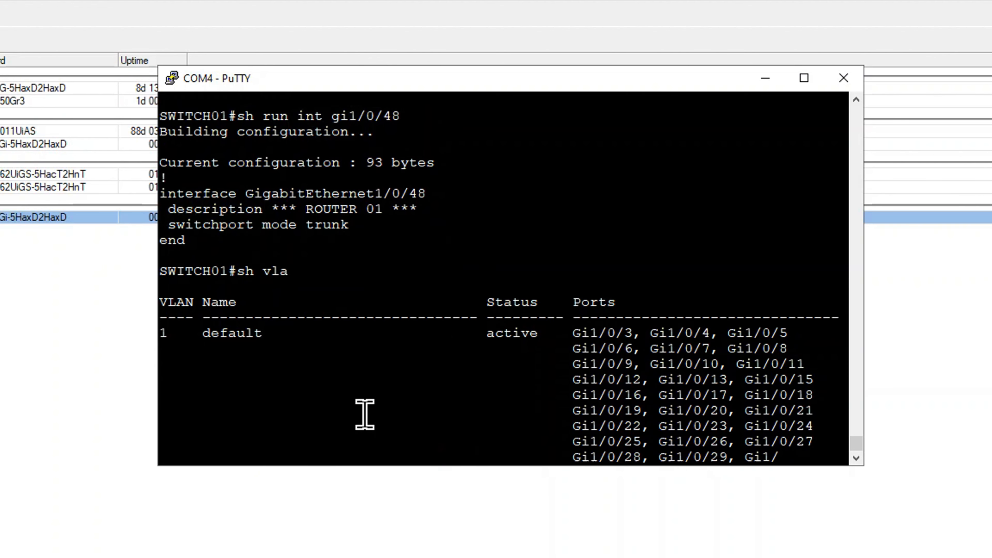
pyautogui.press('space')
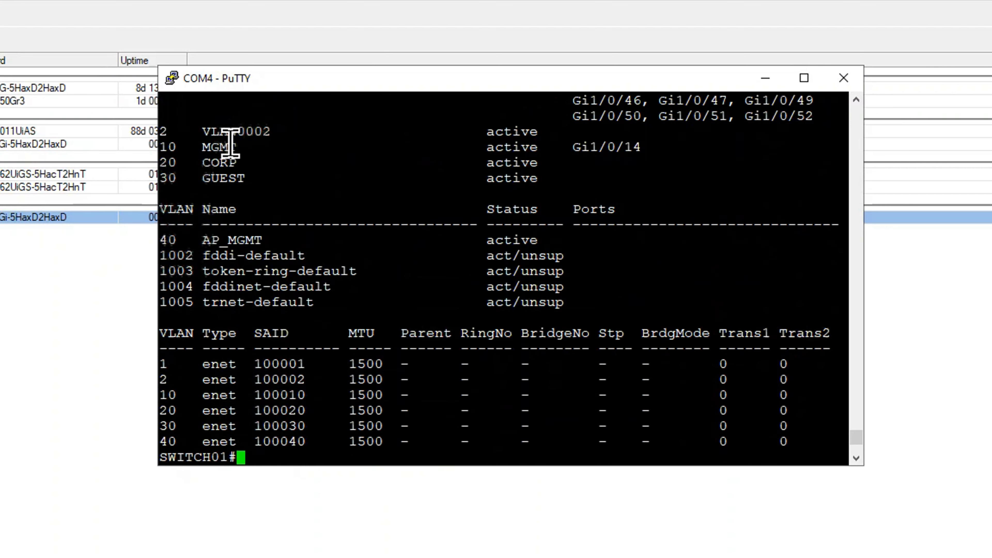
pyautogui.scroll(6, 221, 288)
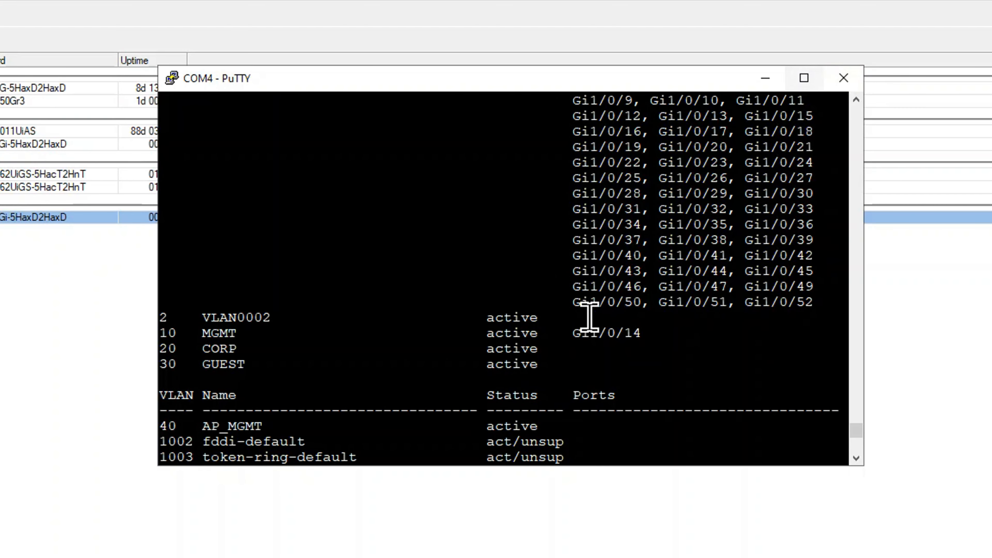
pyautogui.scroll(-8, 589, 317)
pyautogui.press('Return')
pyautogui.press('Return')
pyautogui.press('Return')
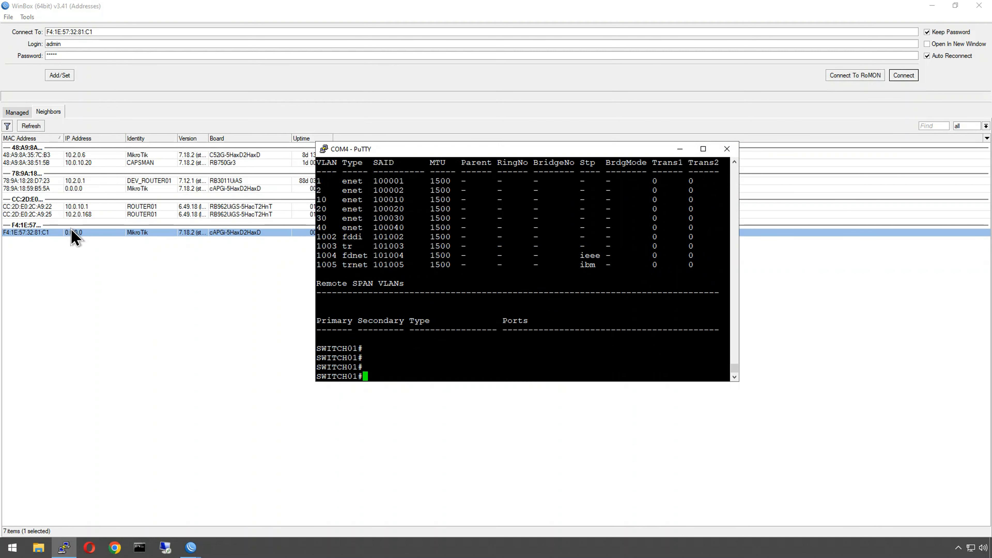
# Switch to WinBox and connect to the neighbouring cAP F4:1E:57:32:81:C1 as admin with the saved password cleared.
pyautogui.click(75, 259)
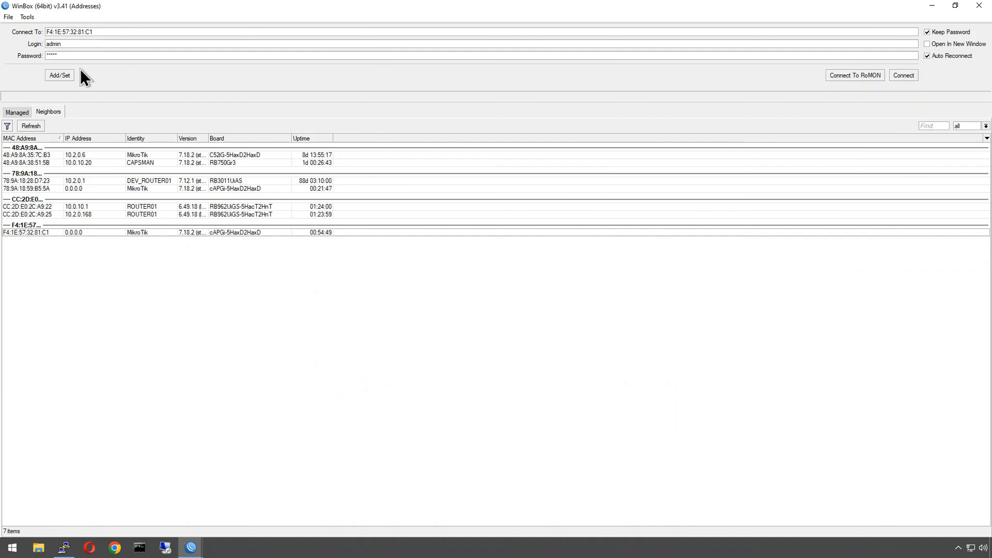
pyautogui.click(69, 45)
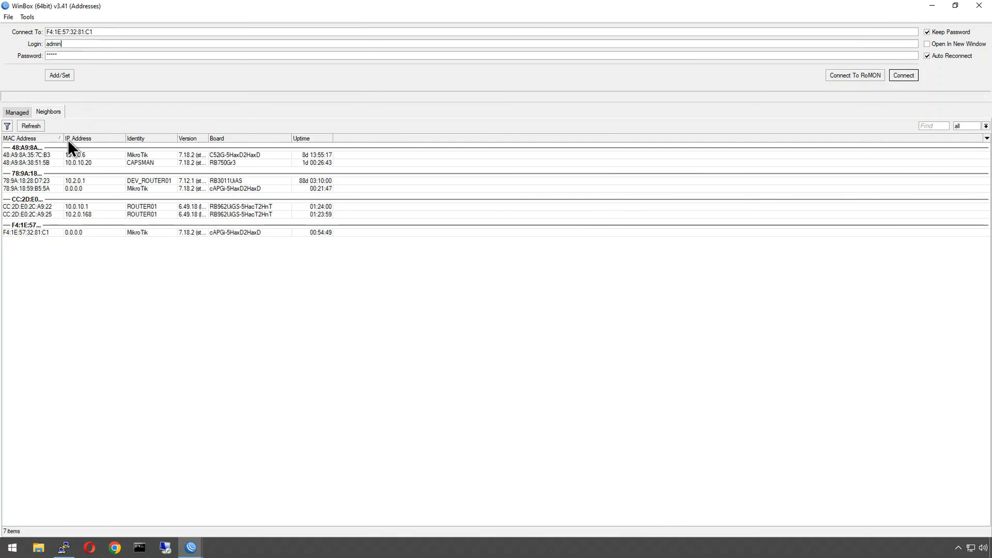
pyautogui.click(43, 189)
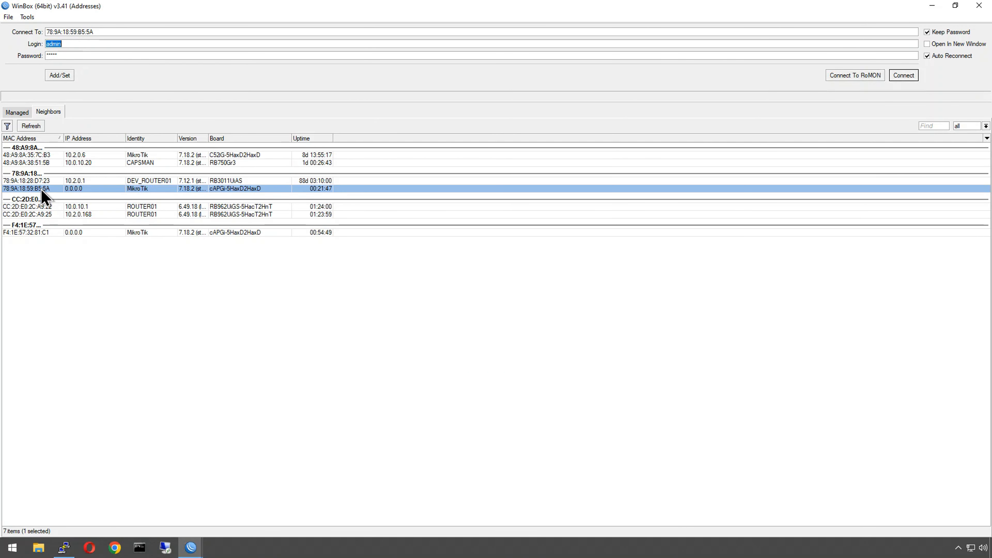
pyautogui.doubleClick(30, 233)
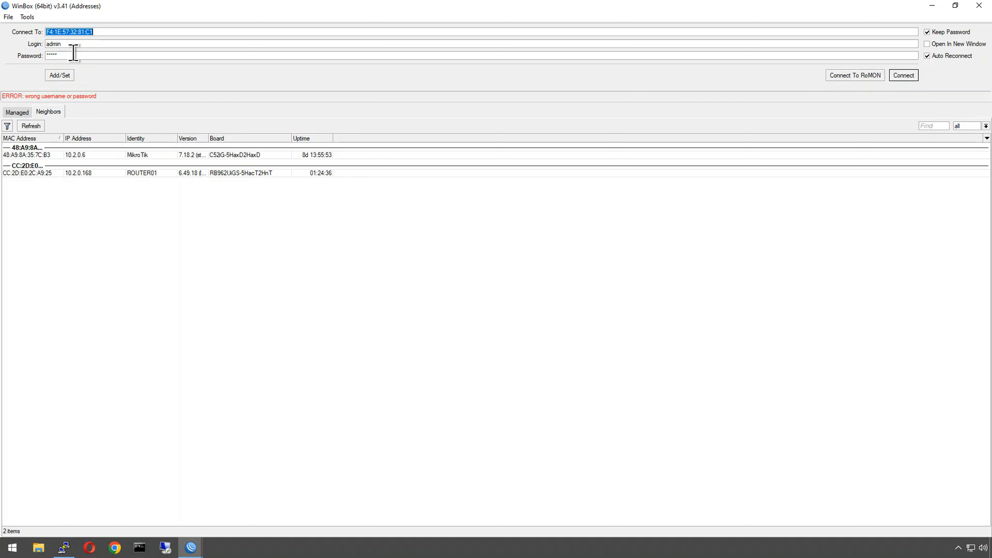
pyautogui.moveTo(74, 55); pyautogui.dragTo(43, 57)
pyautogui.press('BackSpace')
pyautogui.press('Return')
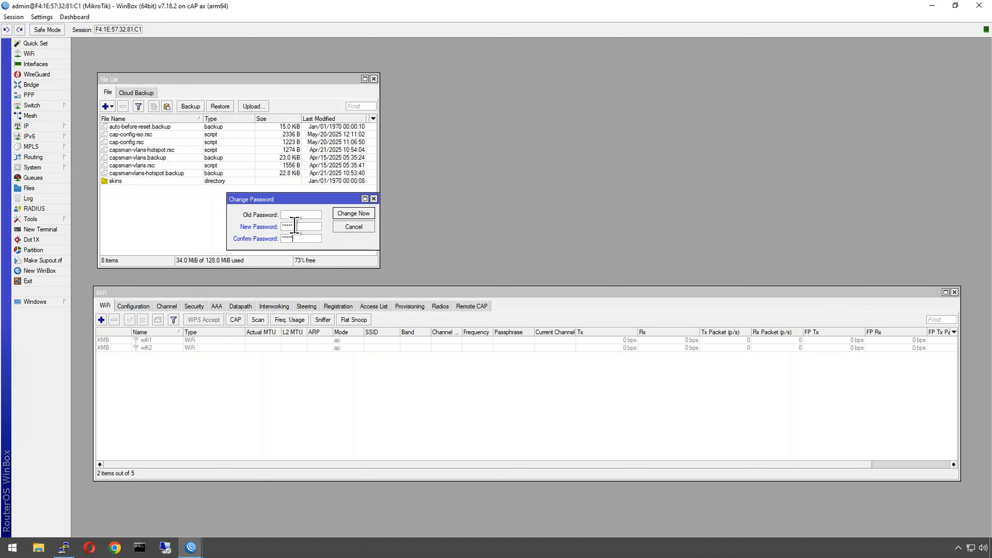
# Submit the new admin password with its confirmation, and close the File List and WiFi windows.
pyautogui.press('Return')
pyautogui.click(373, 79)
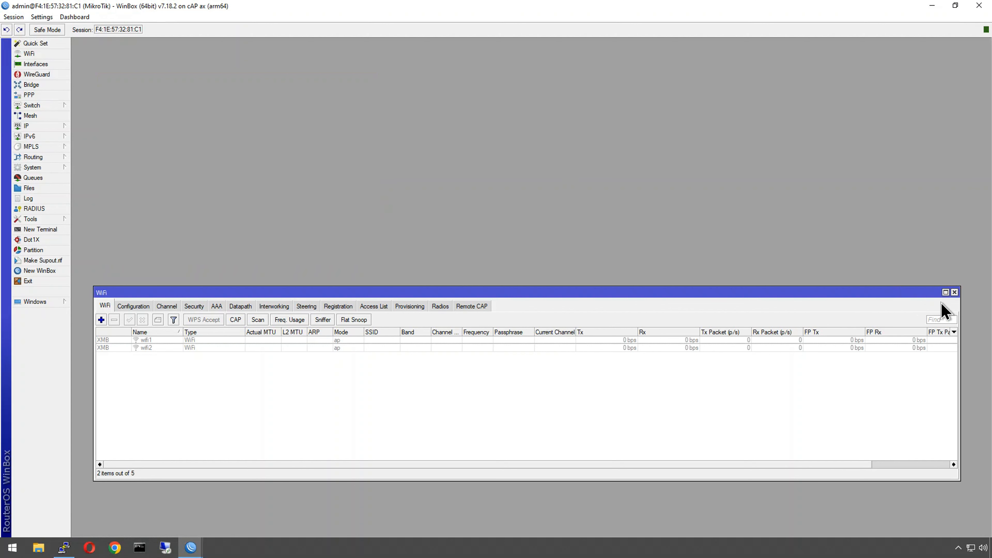
pyautogui.click(954, 293)
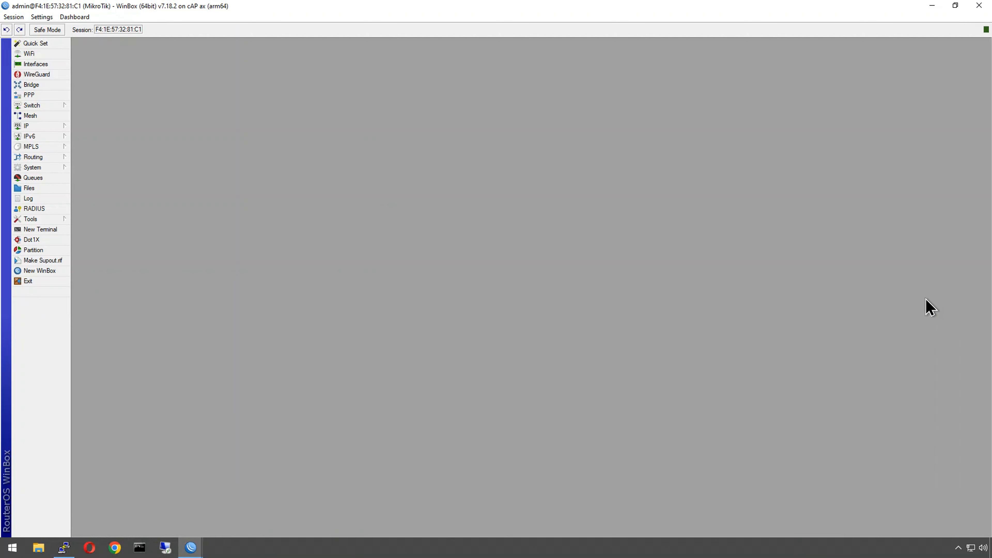
# Create a bridge named lan_bridge, apply it, and move its settings window clear of the bridge list.
pyautogui.click(46, 126)
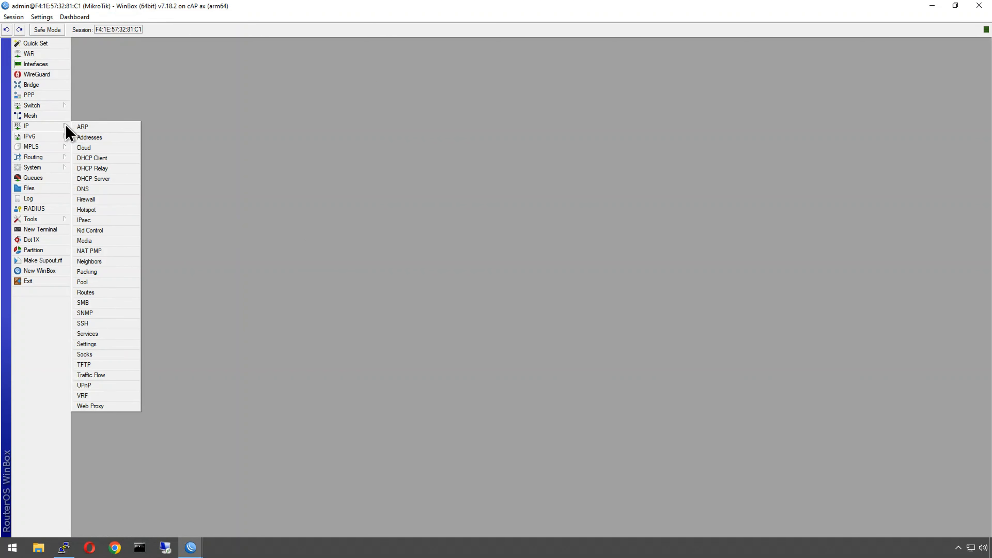
pyautogui.click(39, 87)
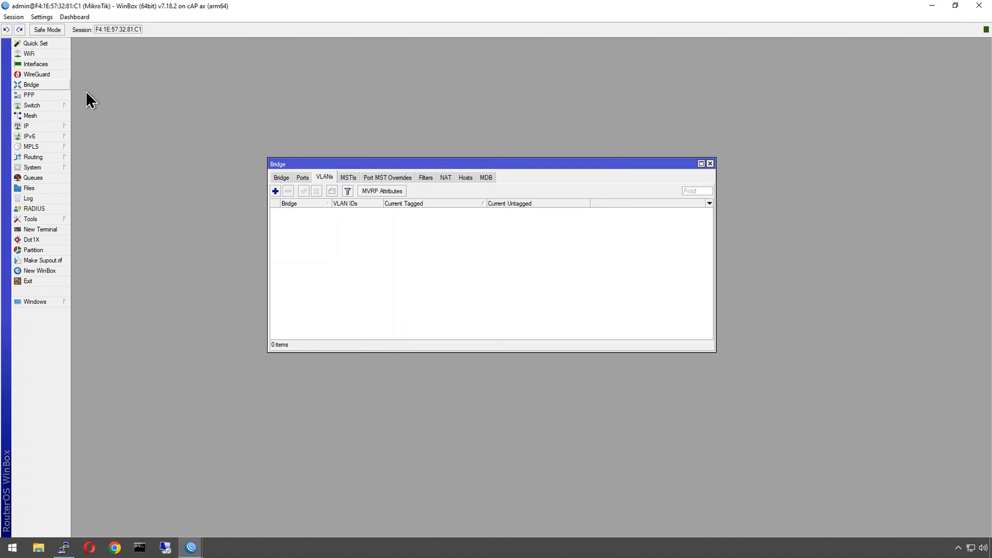
pyautogui.click(281, 178)
pyautogui.click(275, 191)
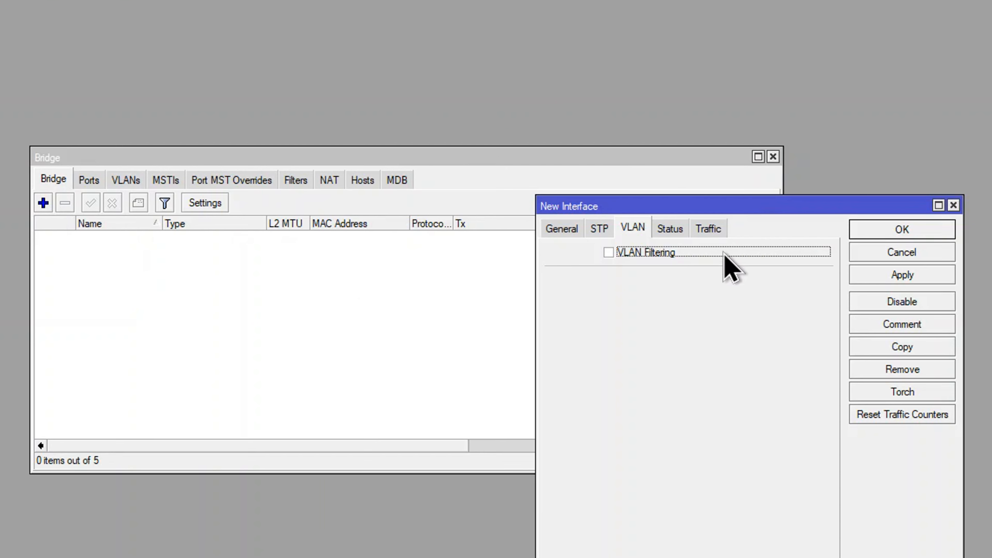
pyautogui.click(592, 208)
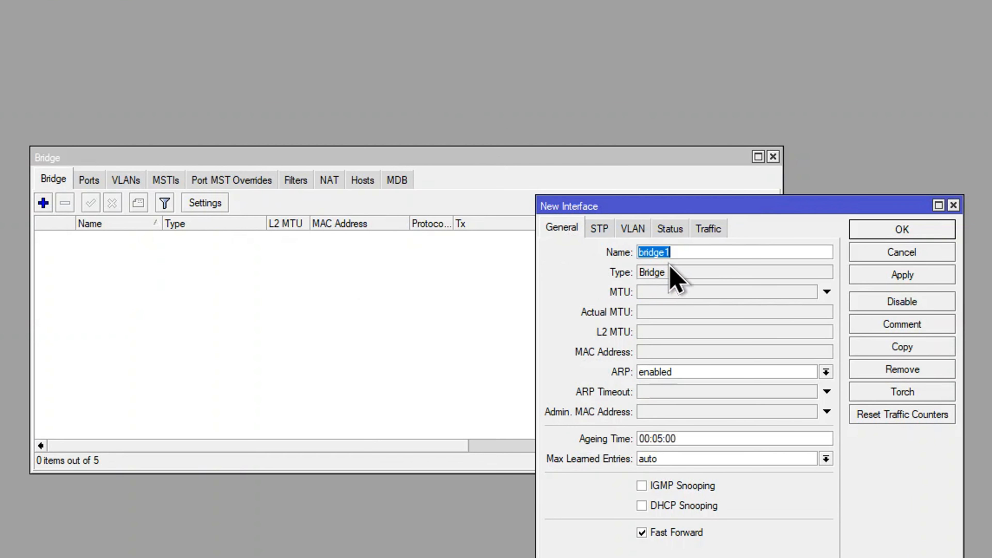
pyautogui.write('lan_')
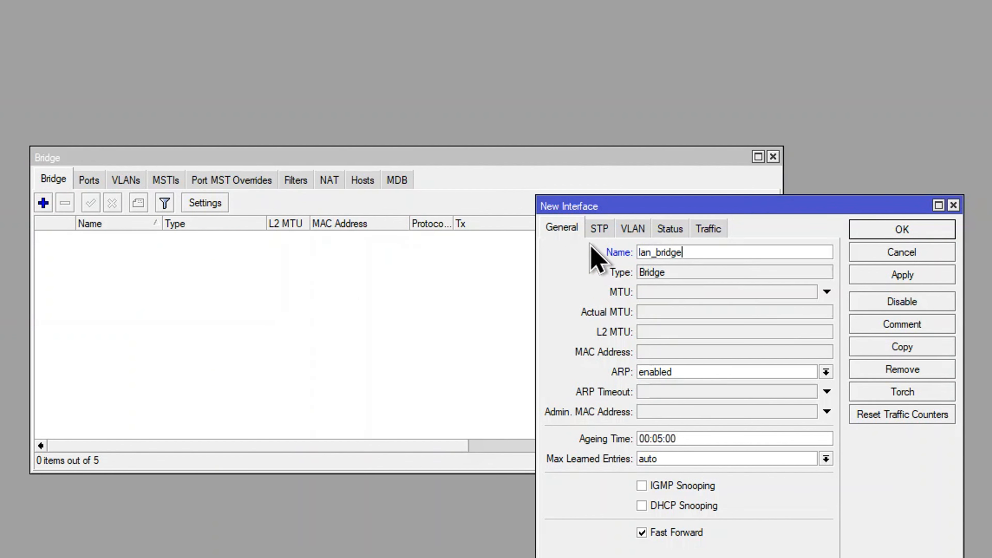
pyautogui.click(596, 231)
pyautogui.click(633, 229)
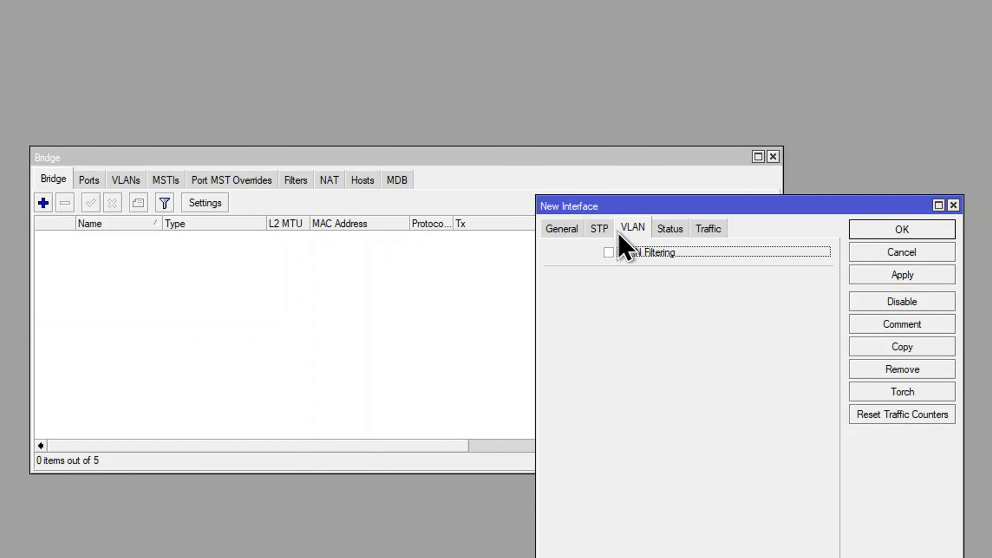
pyautogui.click(885, 276)
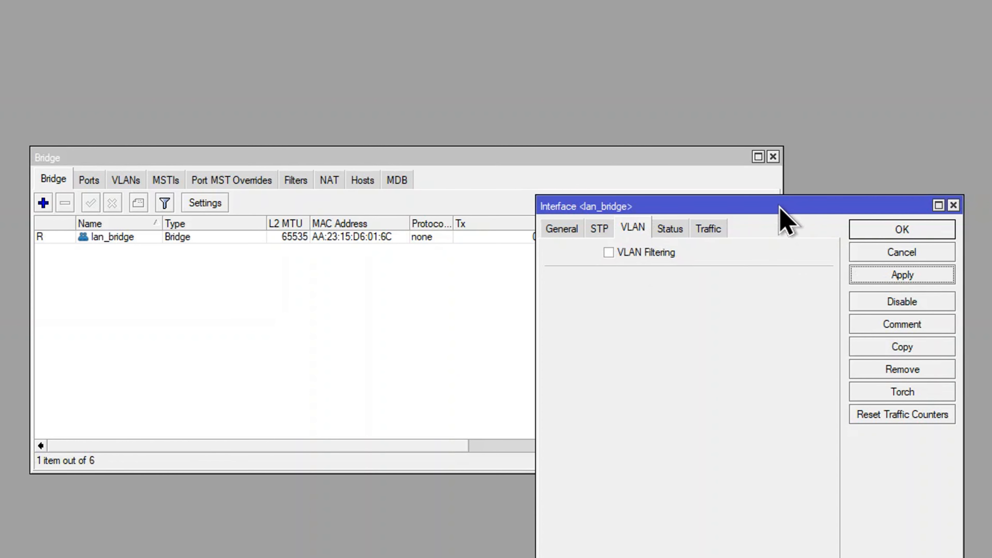
pyautogui.moveTo(776, 206); pyautogui.dragTo(950, 16)
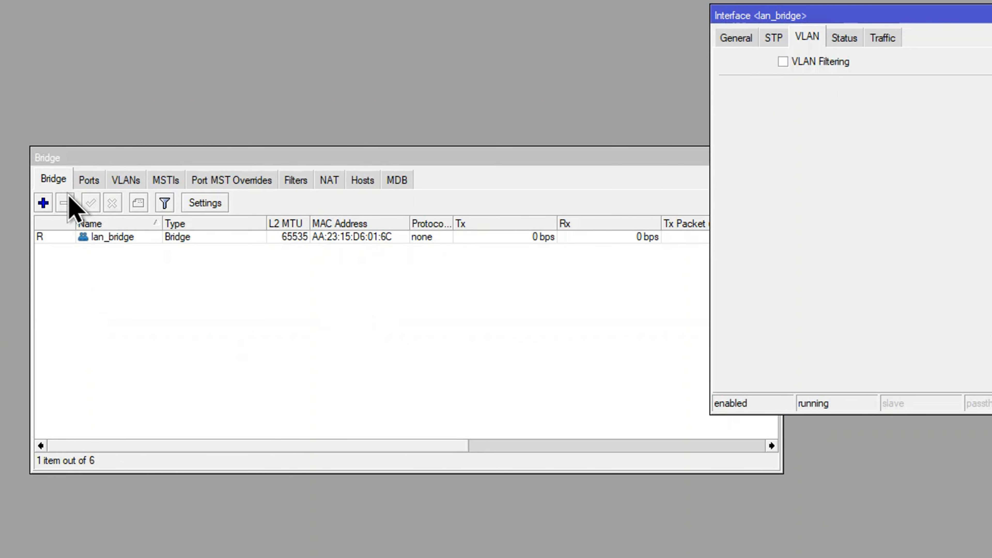
# Start a new bridge port that assigns interface ether1 to lan_bridge.
pyautogui.click(128, 237)
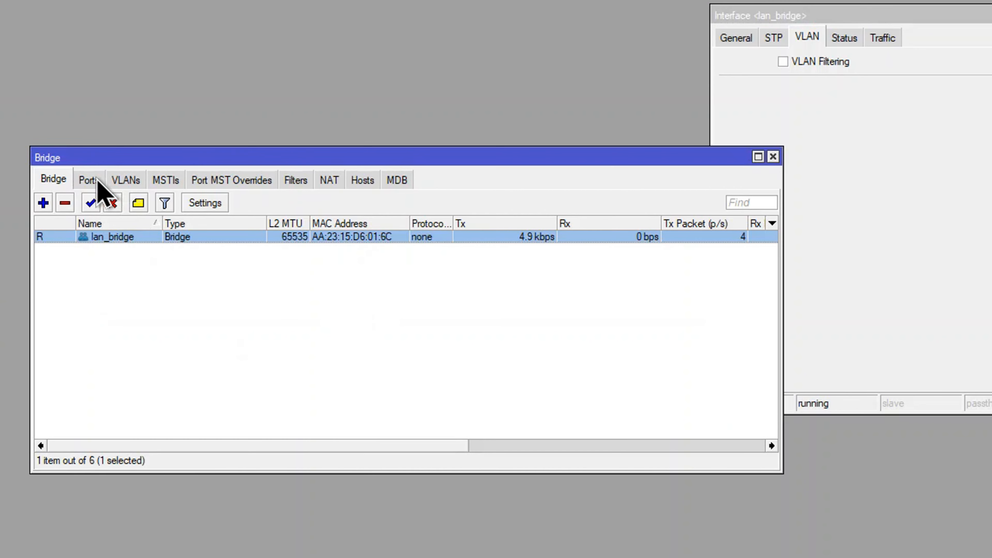
pyautogui.click(93, 182)
pyautogui.click(43, 203)
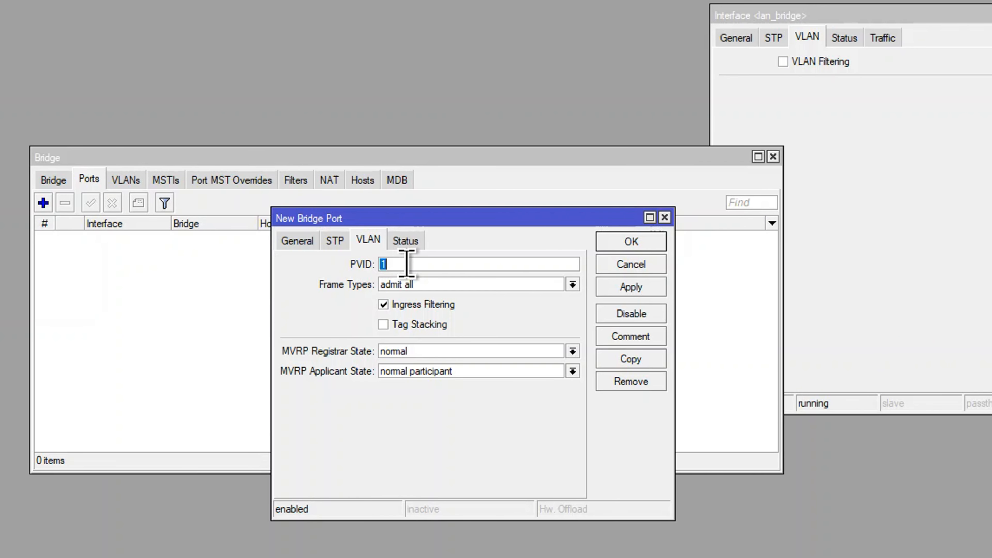
pyautogui.click(305, 239)
pyautogui.click(406, 266)
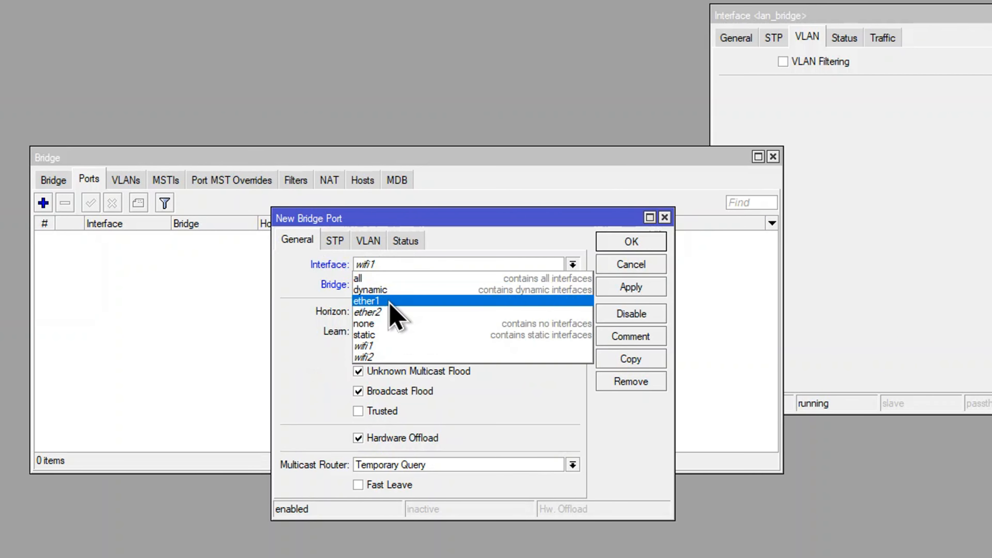
pyautogui.click(391, 294)
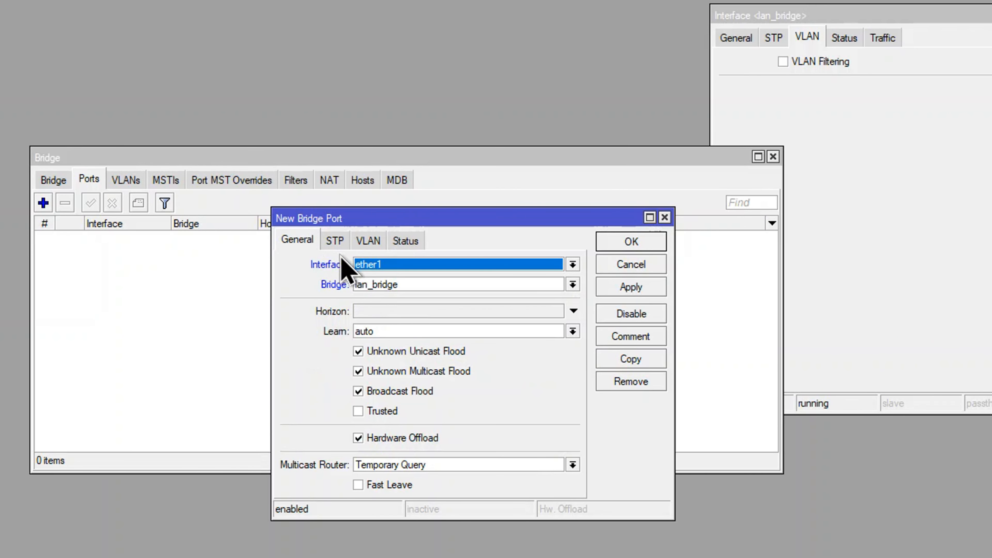
# Set the ether1 bridge port's frame types to admit only VLAN tagged and save the port.
pyautogui.click(335, 240)
pyautogui.click(368, 240)
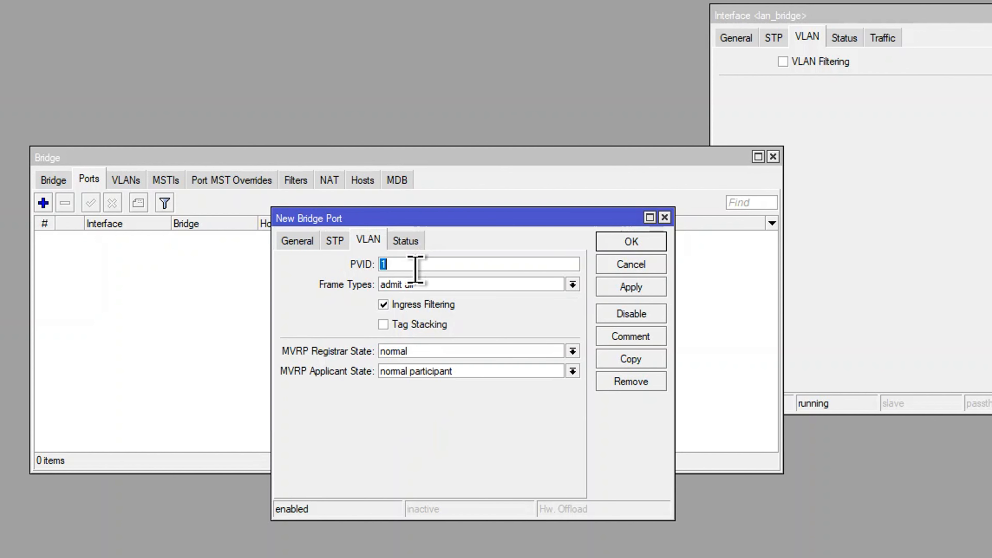
pyautogui.click(424, 285)
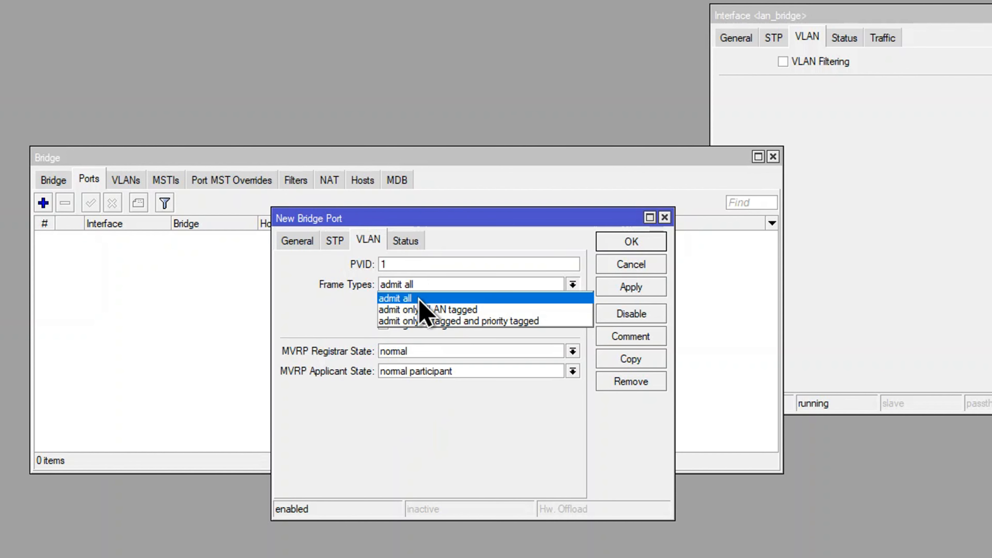
pyautogui.click(472, 310)
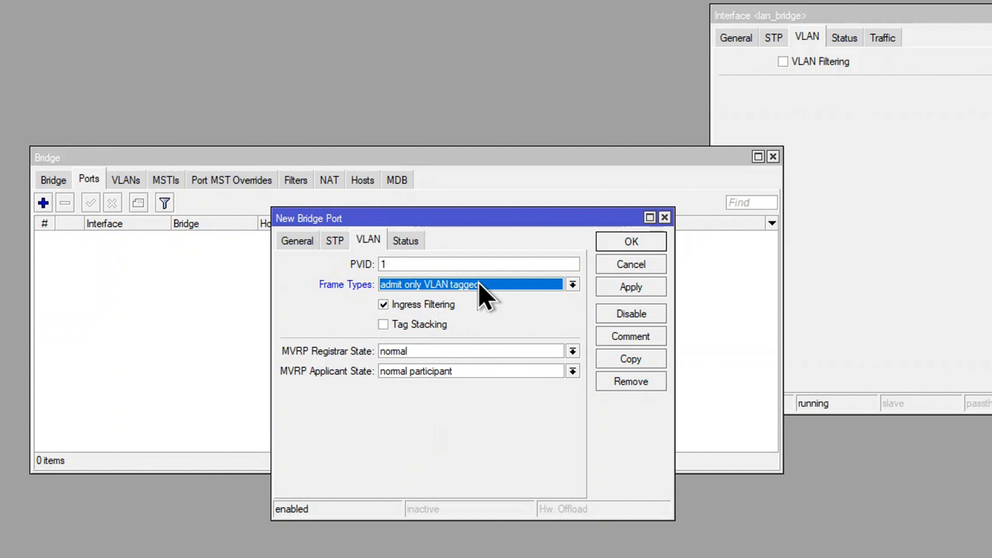
pyautogui.click(406, 284)
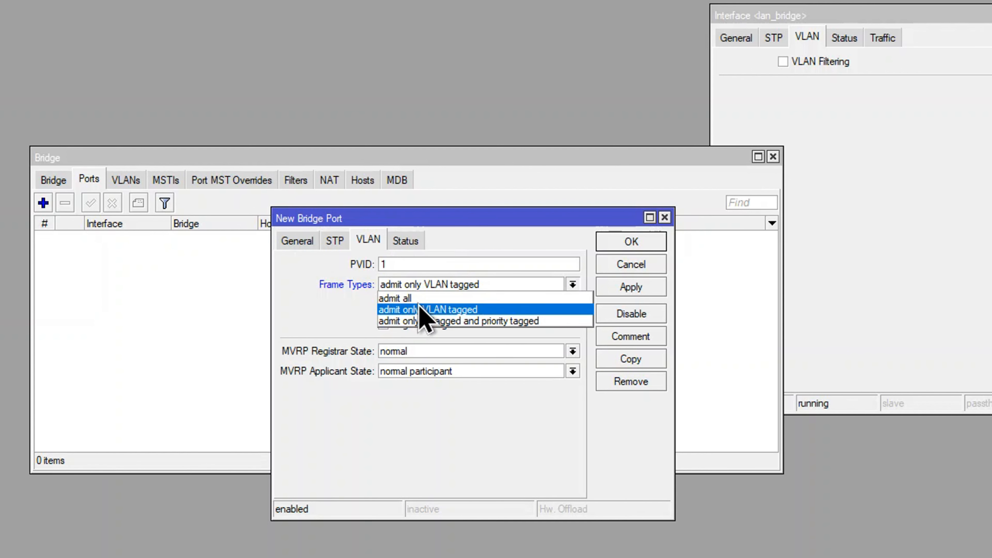
pyautogui.click(423, 311)
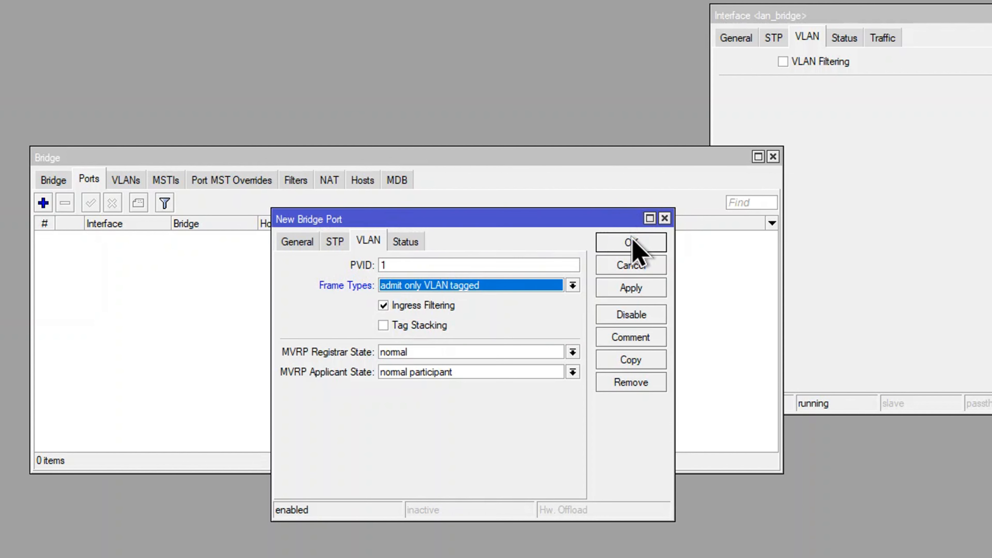
pyautogui.click(633, 243)
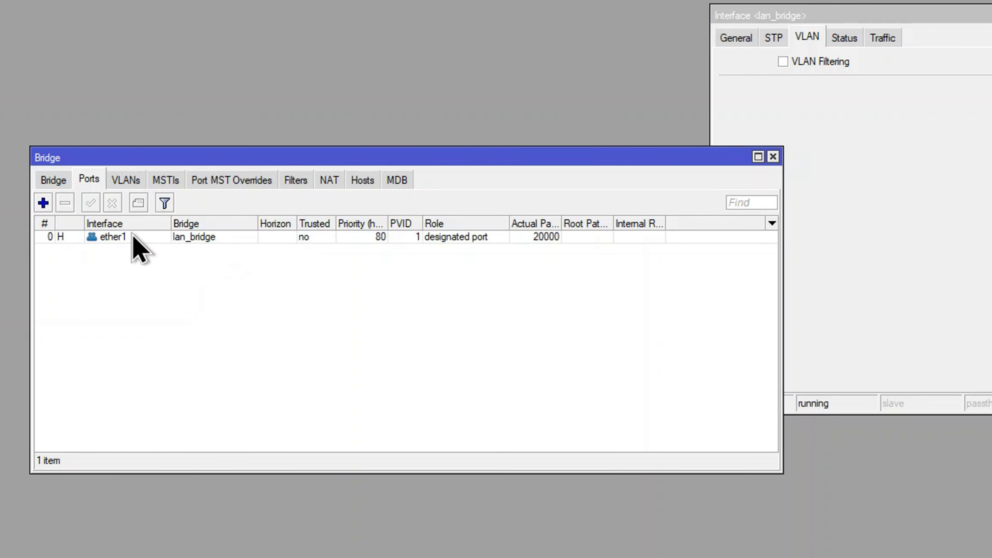
# Start a new bridge VLAN entry on lan_bridge with VLAN ID 40 and ether1 as a tagged interface.
pyautogui.click(133, 181)
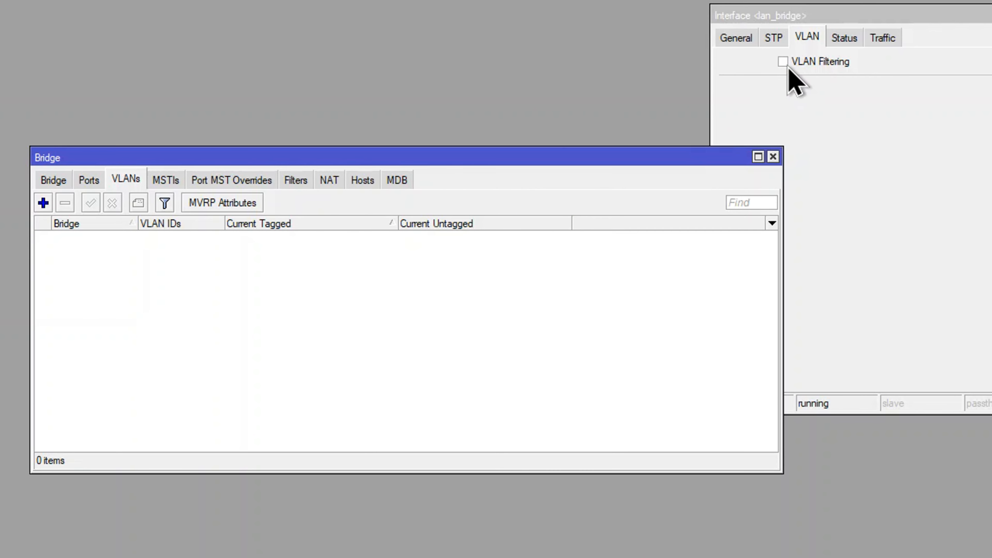
pyautogui.click(43, 203)
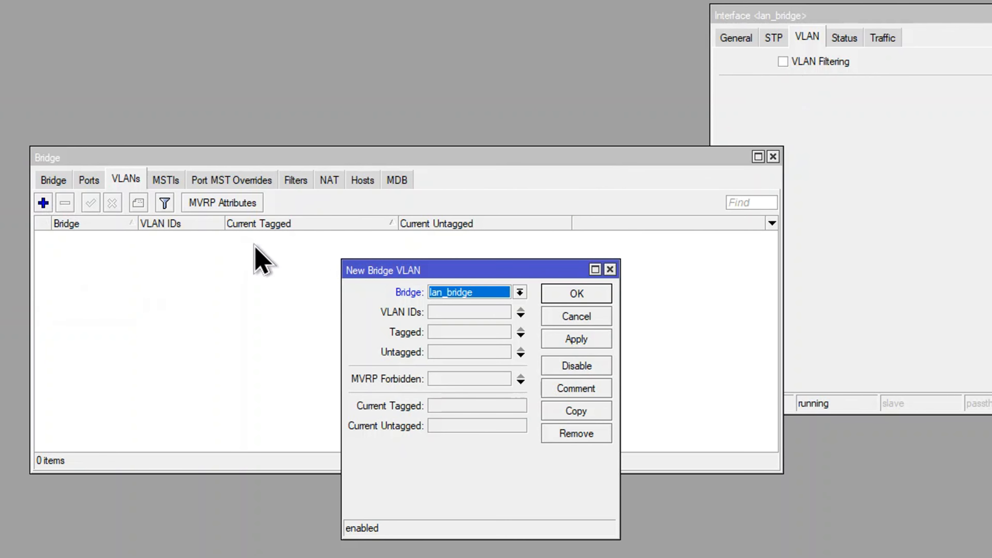
pyautogui.click(466, 311)
pyautogui.write('4')
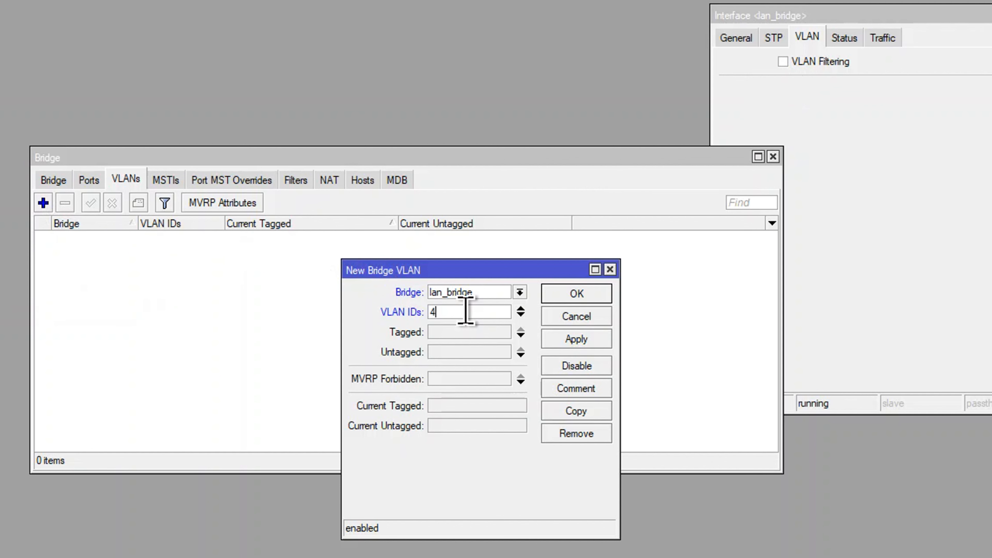
pyautogui.write('0')
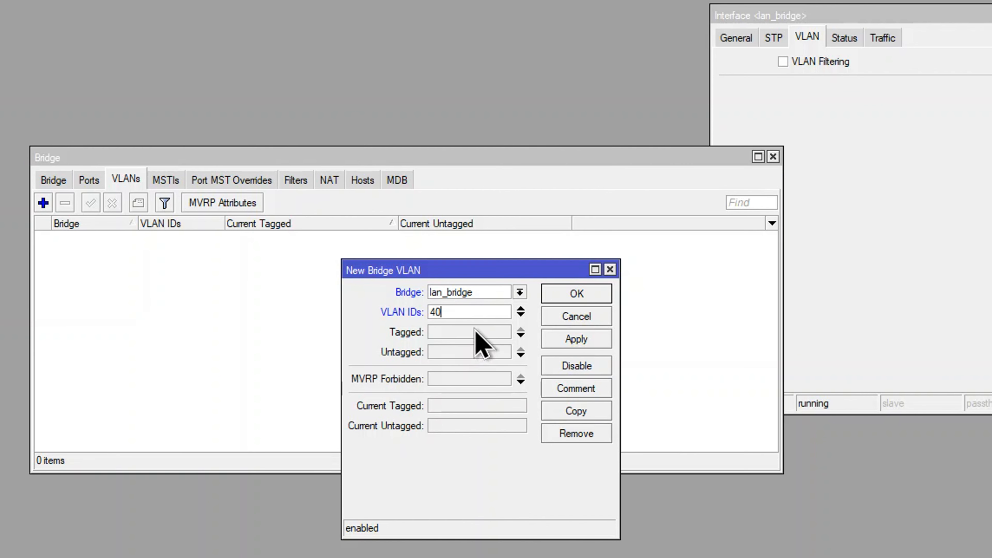
pyautogui.click(475, 330)
pyautogui.click(475, 334)
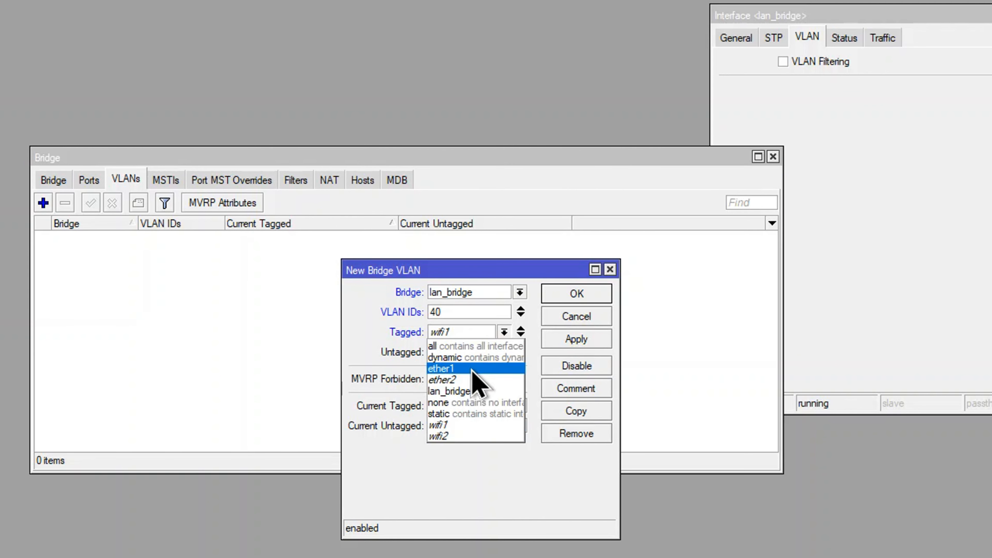
pyautogui.click(475, 369)
# Add lan_bridge as the second tagged interface of the VLAN 40 entry and save it.
pyautogui.click(486, 351)
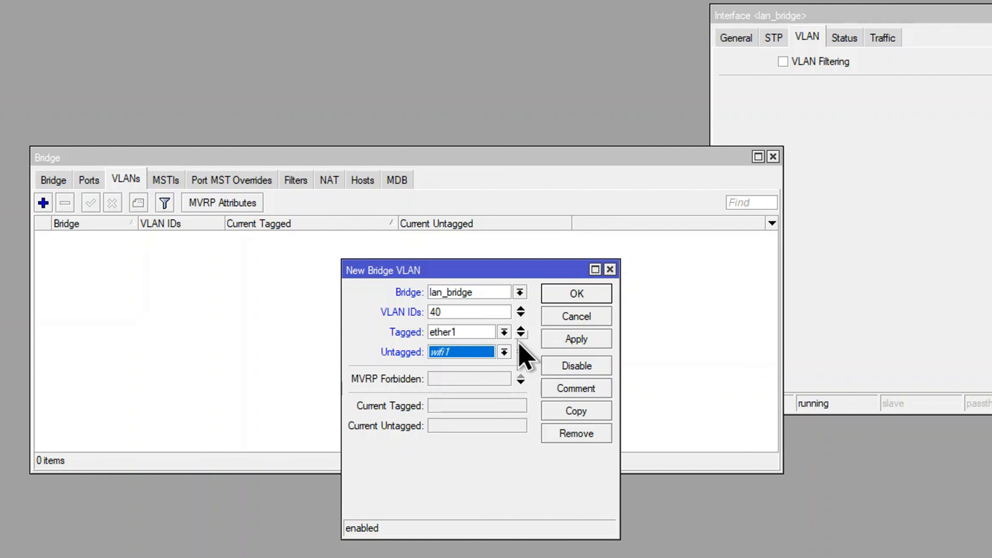
pyautogui.click(520, 349)
pyautogui.click(521, 335)
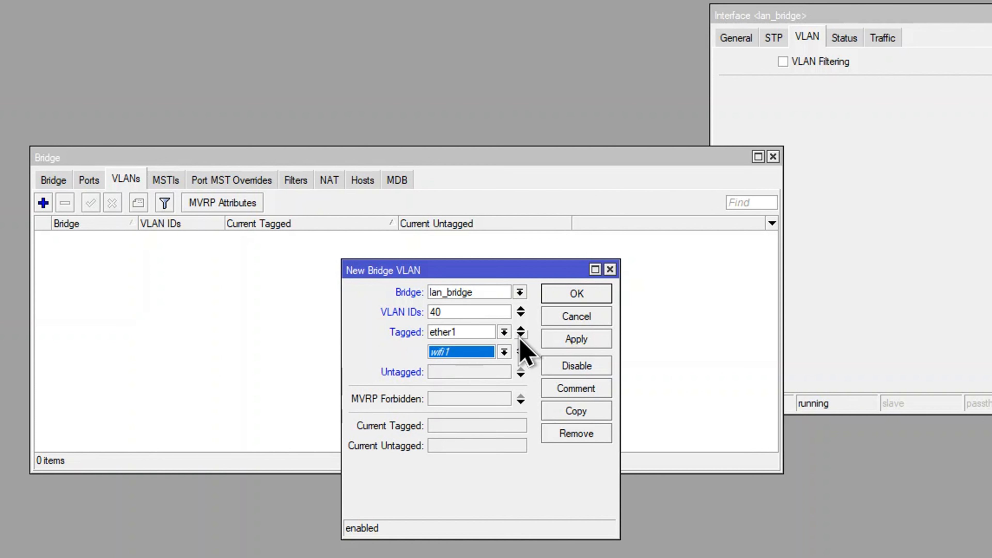
pyautogui.click(504, 351)
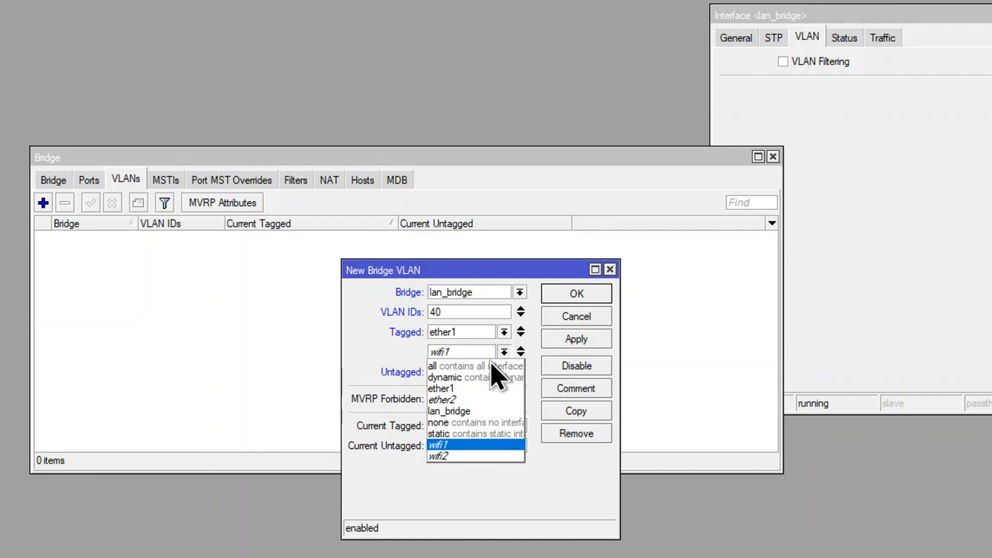
pyautogui.click(478, 413)
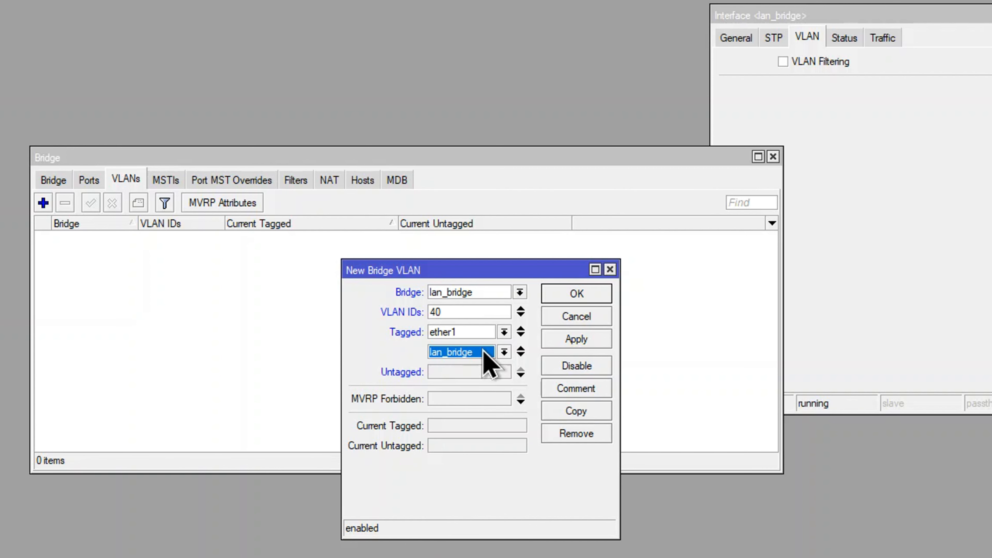
pyautogui.click(574, 297)
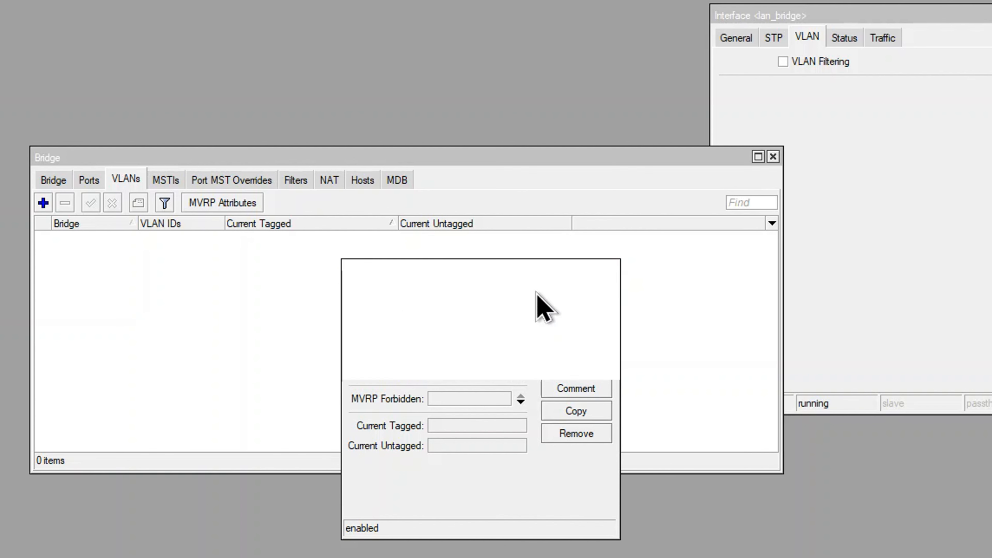
# Start a second bridge VLAN entry on lan_bridge with VLAN IDs 20 and 30.
pyautogui.click(43, 202)
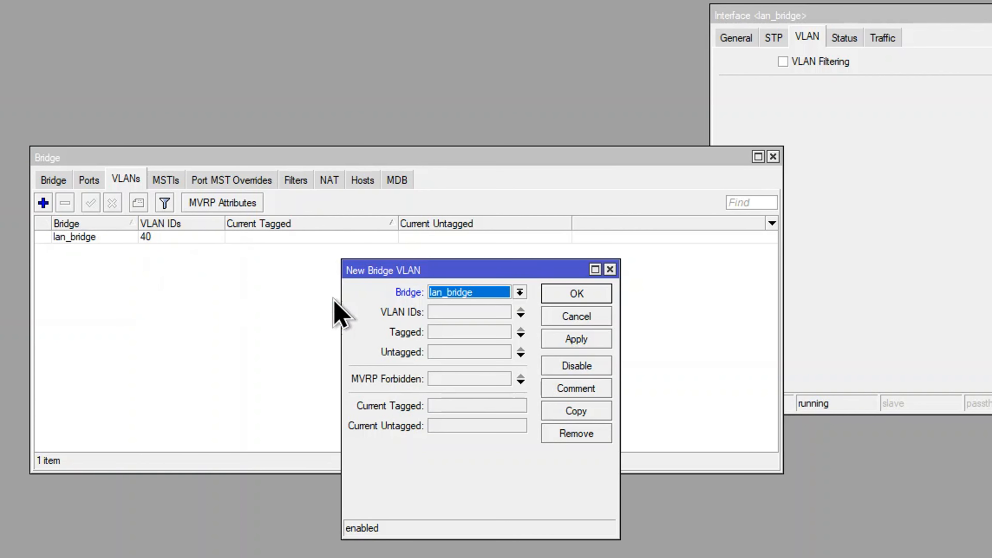
pyautogui.click(462, 313)
pyautogui.write('2')
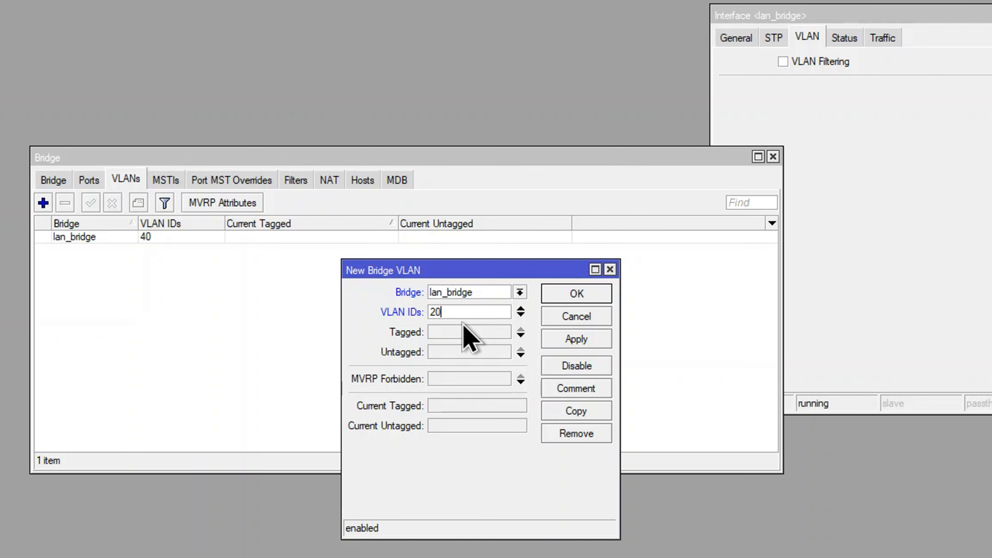
pyautogui.write('0')
pyautogui.click(521, 316)
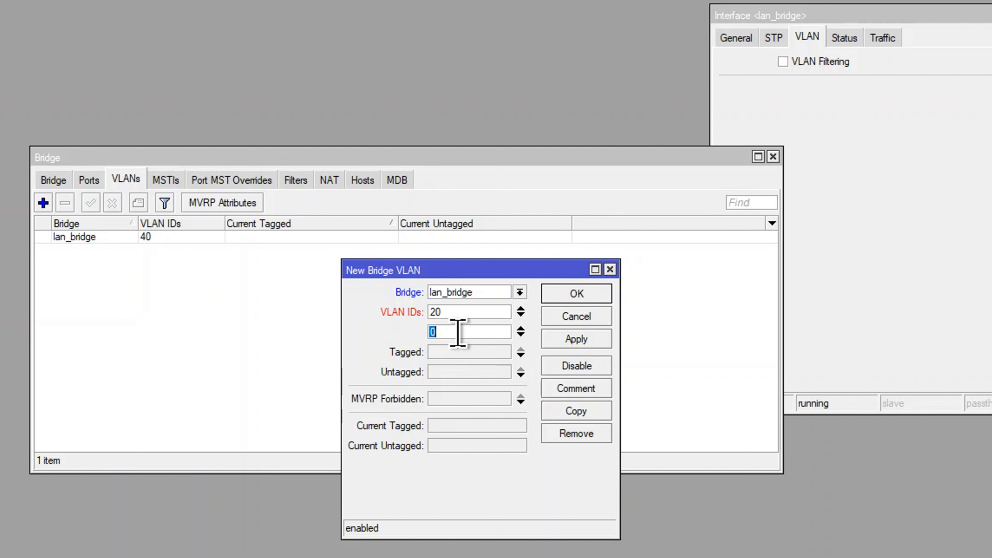
pyautogui.write('30')
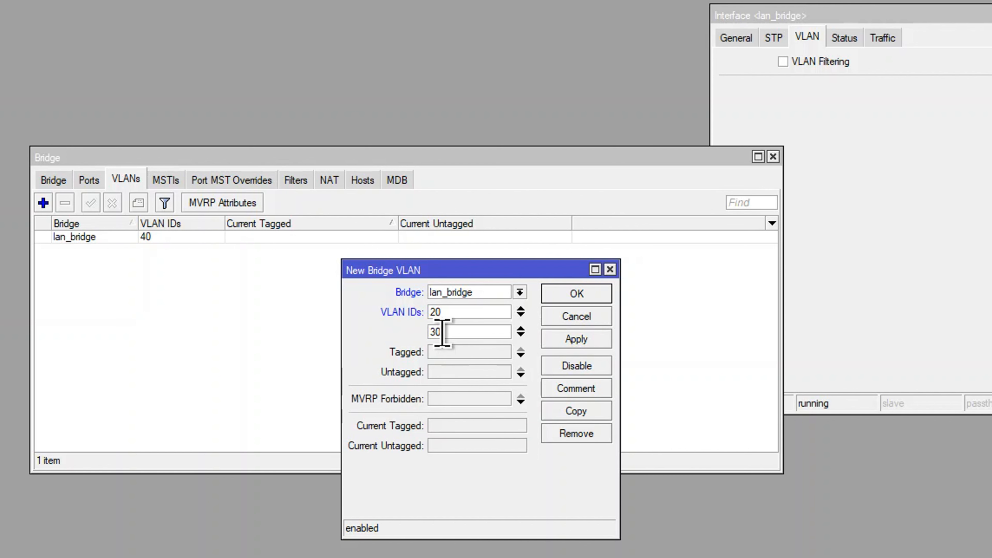
# Add ether1 and lan_bridge as tagged interfaces of the VLAN 20 and 30 entry and save it.
pyautogui.click(461, 354)
pyautogui.click(462, 358)
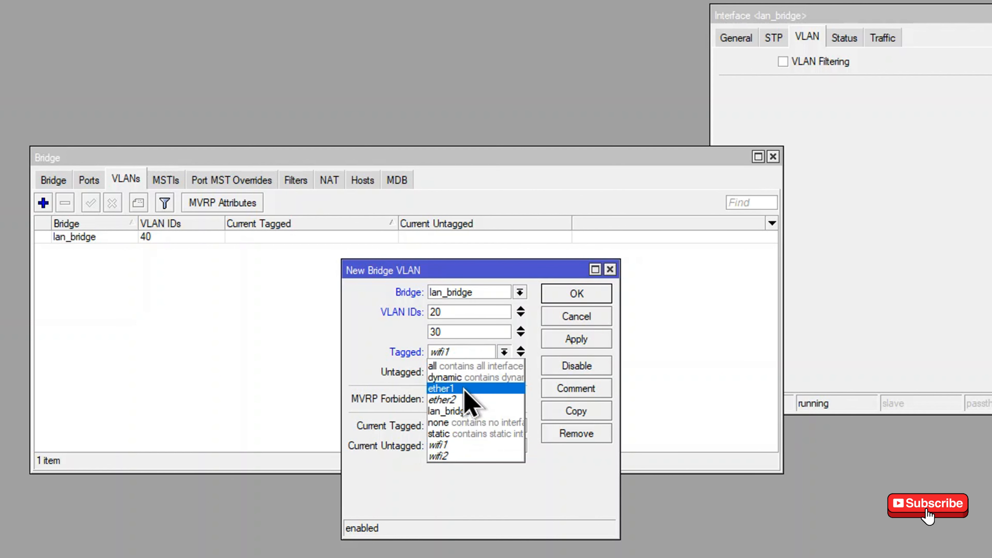
pyautogui.click(469, 385)
pyautogui.click(520, 355)
pyautogui.click(475, 374)
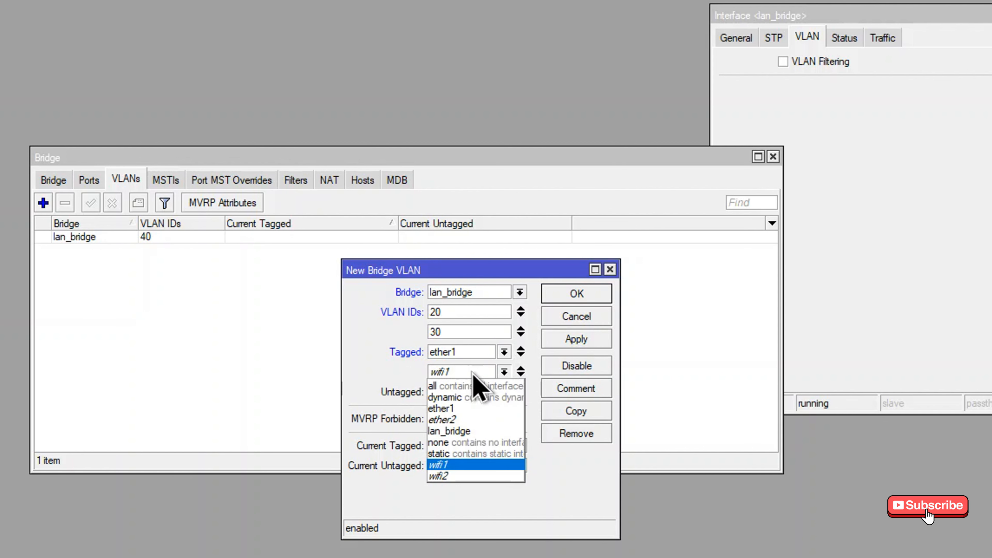
pyautogui.click(464, 431)
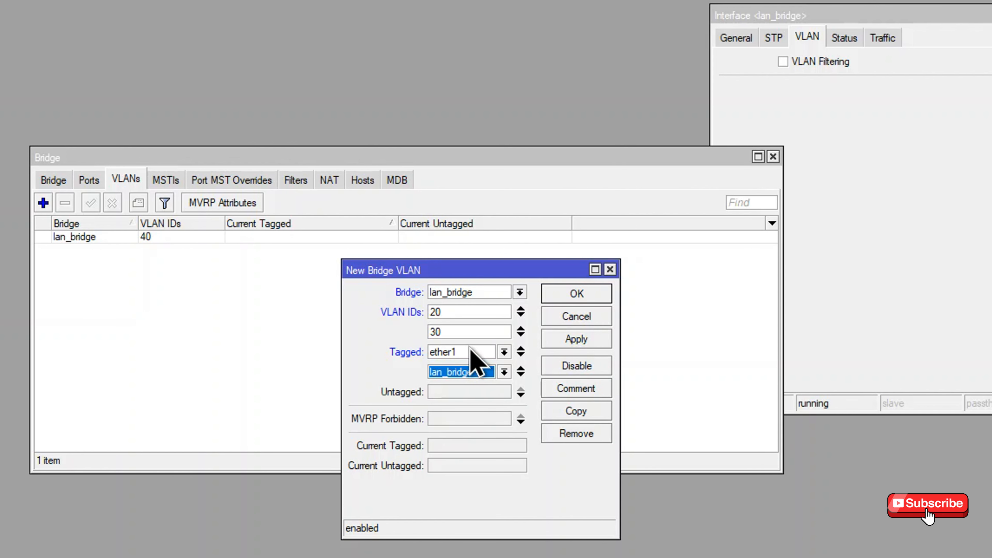
pyautogui.click(577, 294)
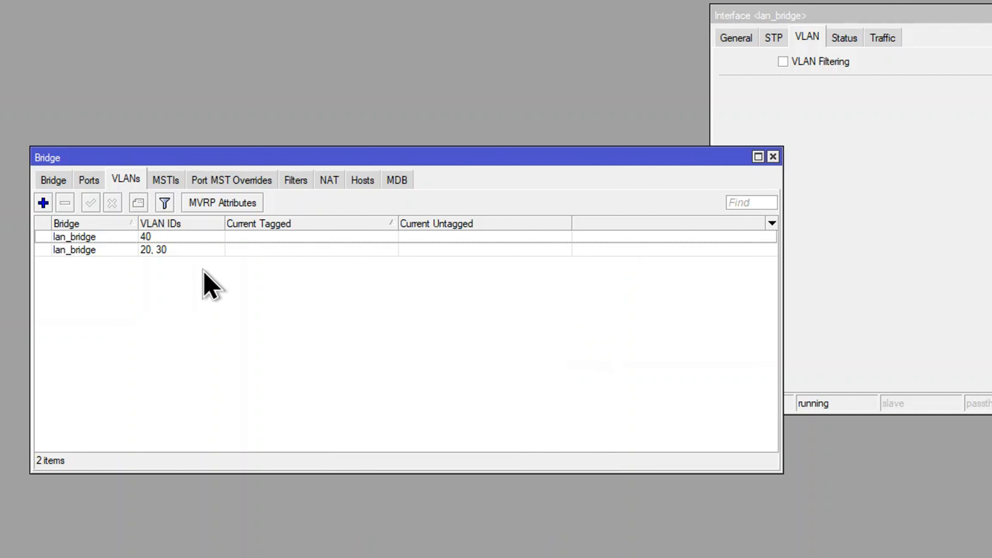
# Start a new VLAN interface named vlan40::AP_MGMT in the access point's interface list.
pyautogui.click(80, 183)
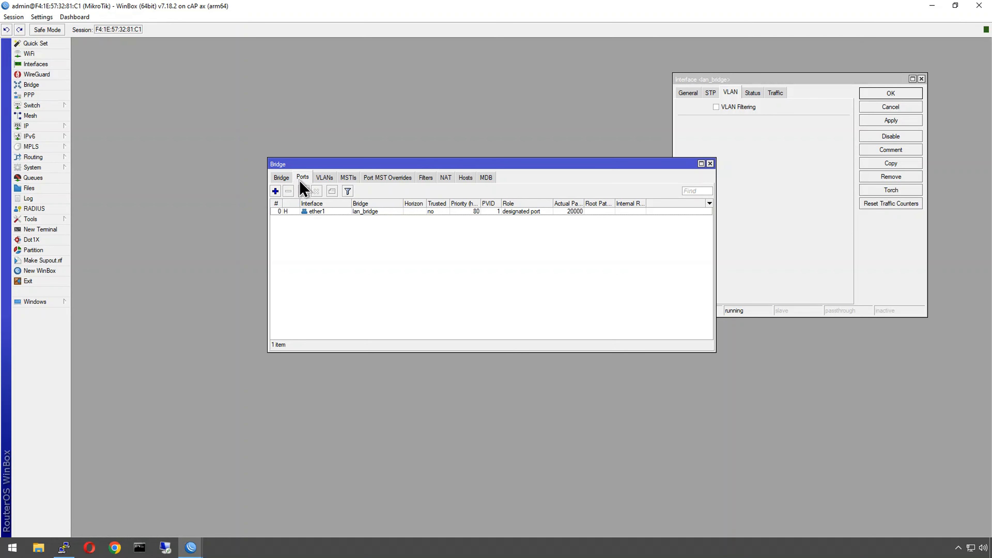
pyautogui.moveTo(281, 168); pyautogui.dragTo(131, 292)
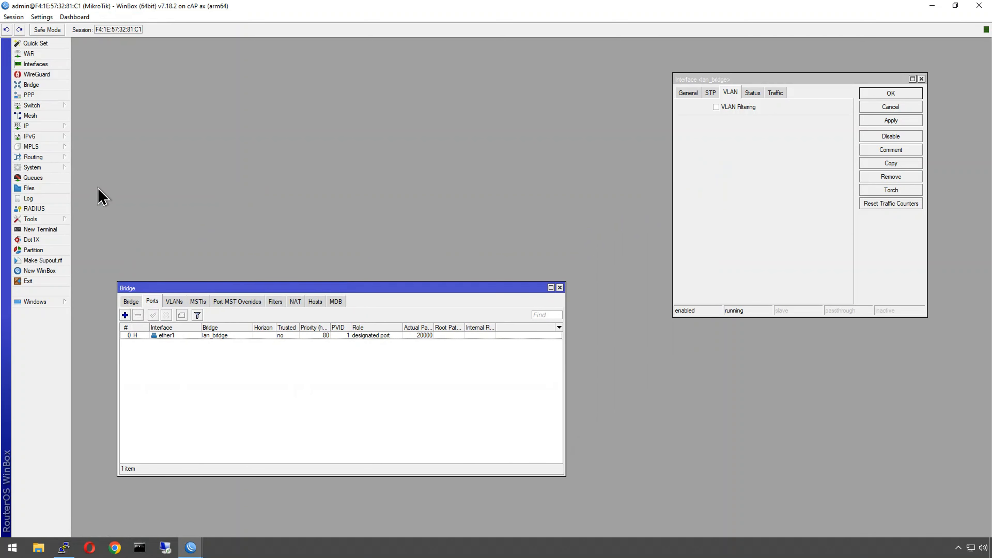
pyautogui.click(34, 125)
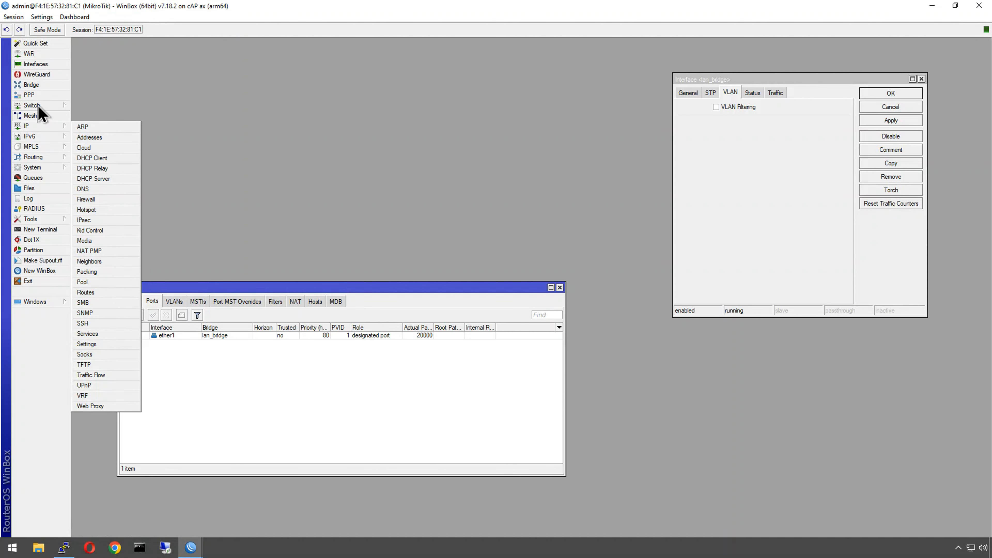
pyautogui.click(34, 64)
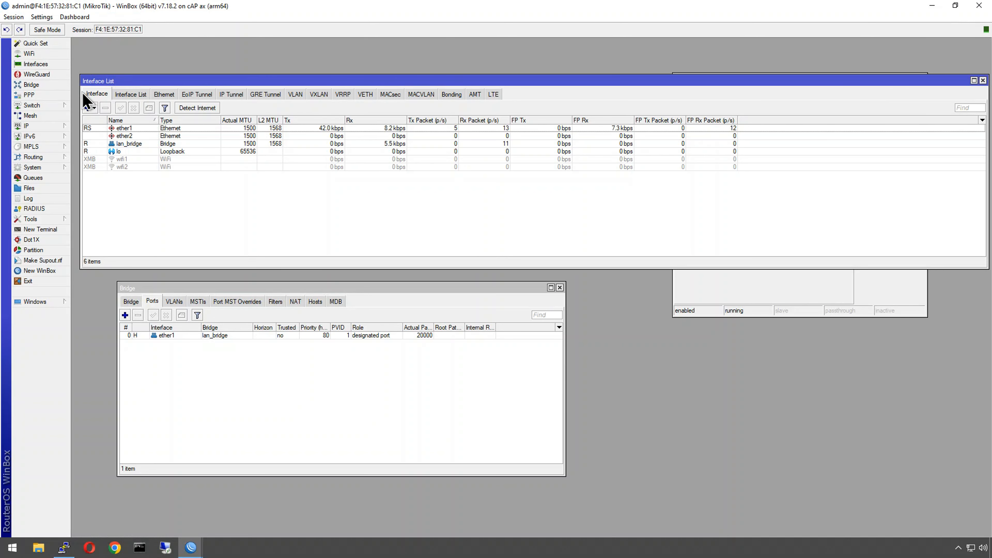
pyautogui.click(88, 105)
pyautogui.click(109, 159)
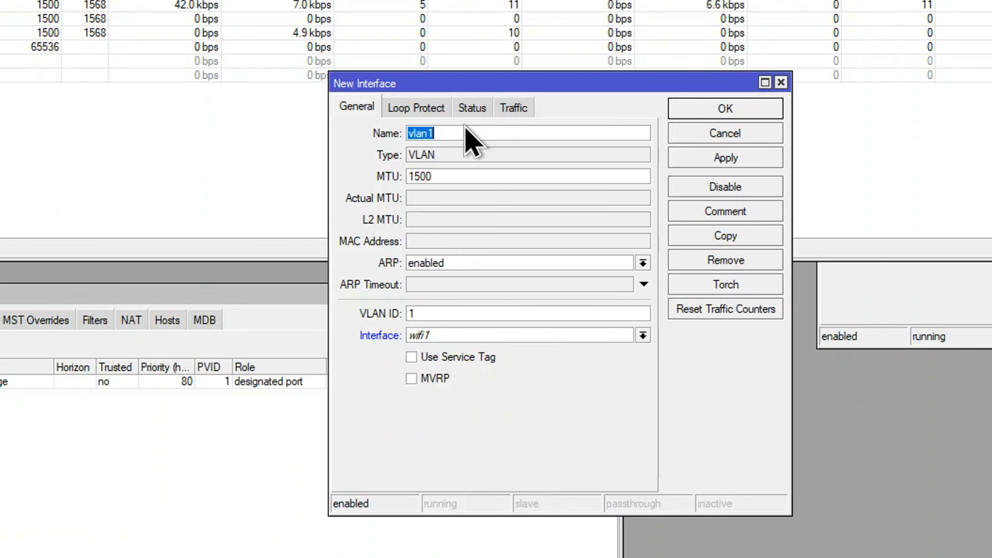
pyautogui.moveTo(454, 133); pyautogui.dragTo(428, 134)
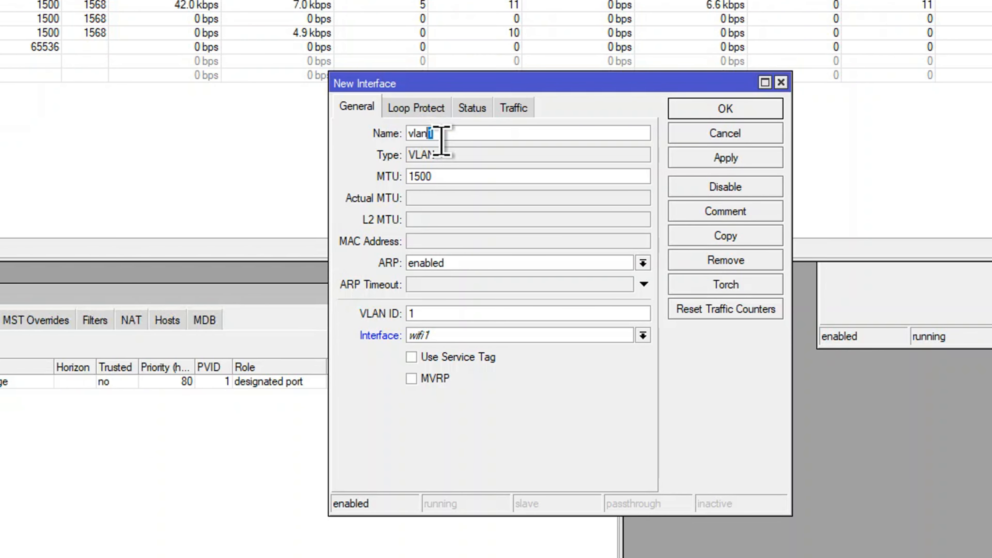
pyautogui.write('40::')
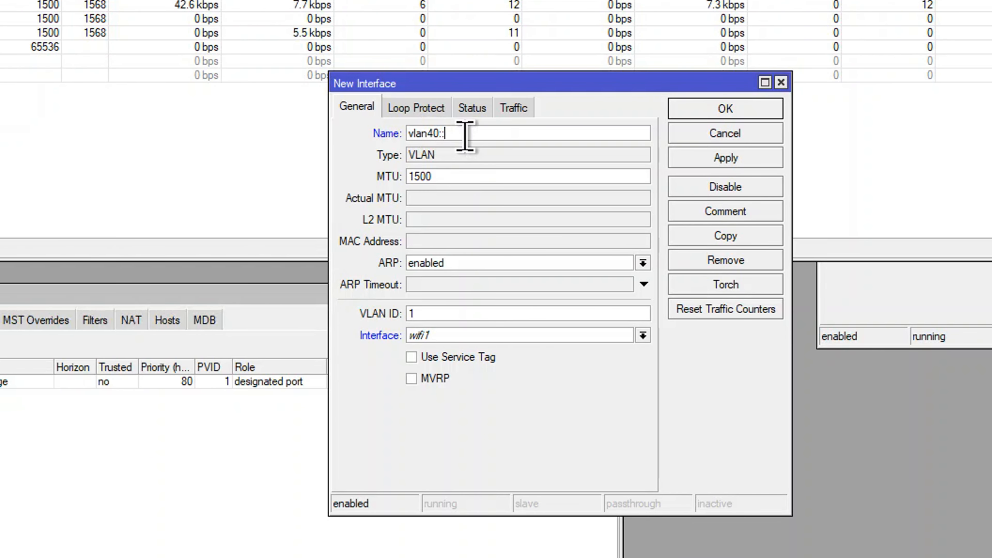
pyautogui.write('AP_MGMT')
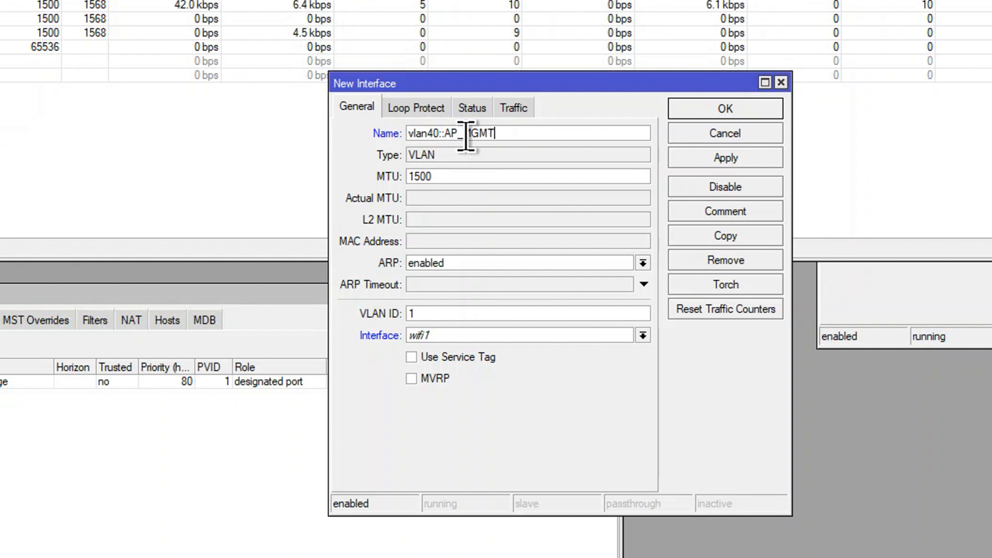
# Set the new VLAN interface's VLAN ID to 40 and its parent interface to lan_bridge, and save it.
pyautogui.doubleClick(430, 313)
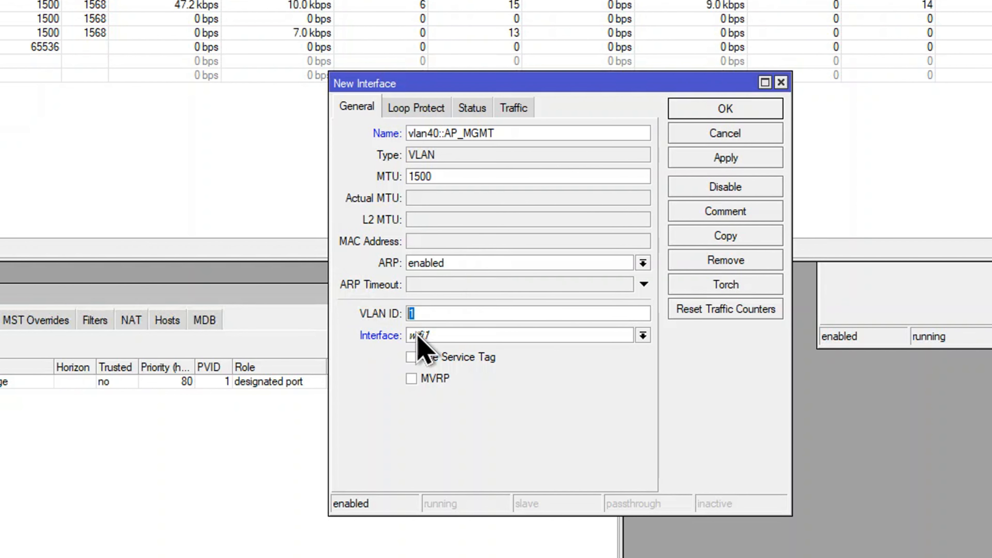
pyautogui.write('40')
pyautogui.click(445, 336)
pyautogui.click(456, 375)
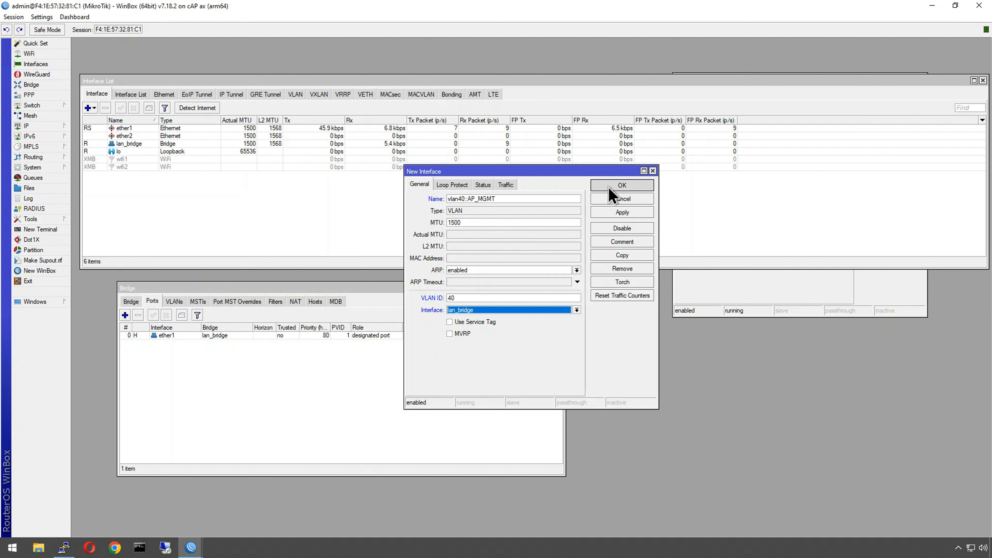
pyautogui.click(705, 111)
# Add a DHCP client on the vlan40::AP_MGMT interface.
pyautogui.click(38, 127)
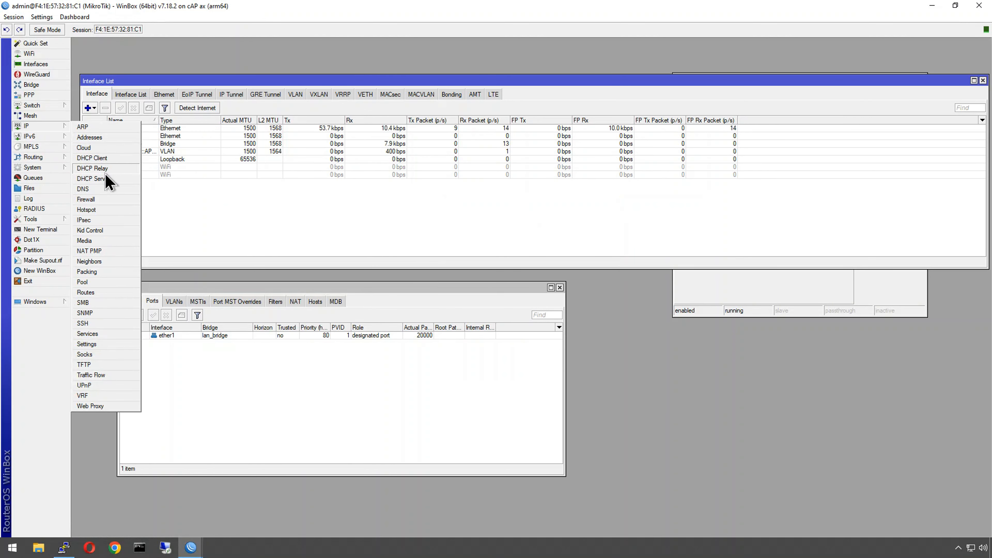
pyautogui.click(98, 159)
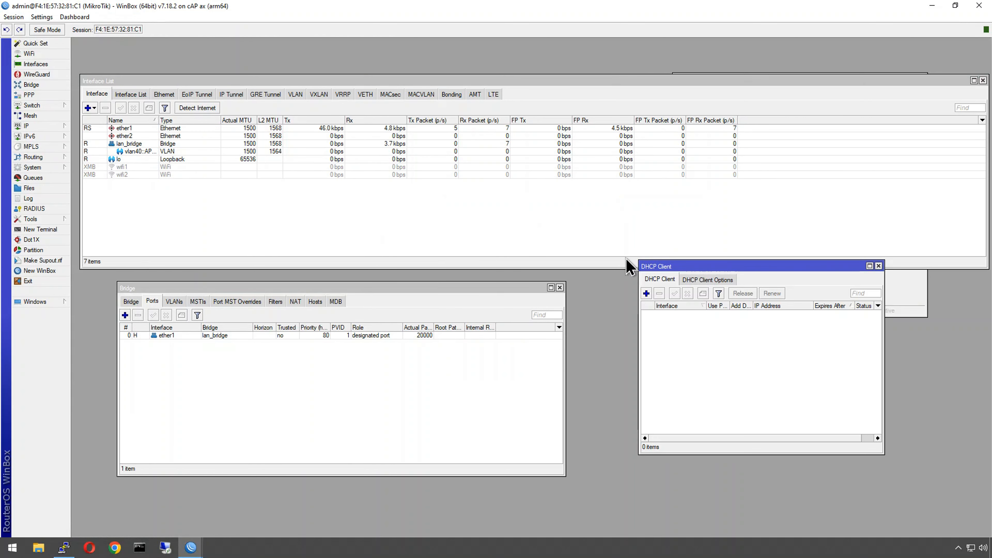
pyautogui.click(651, 293)
pyautogui.click(195, 106)
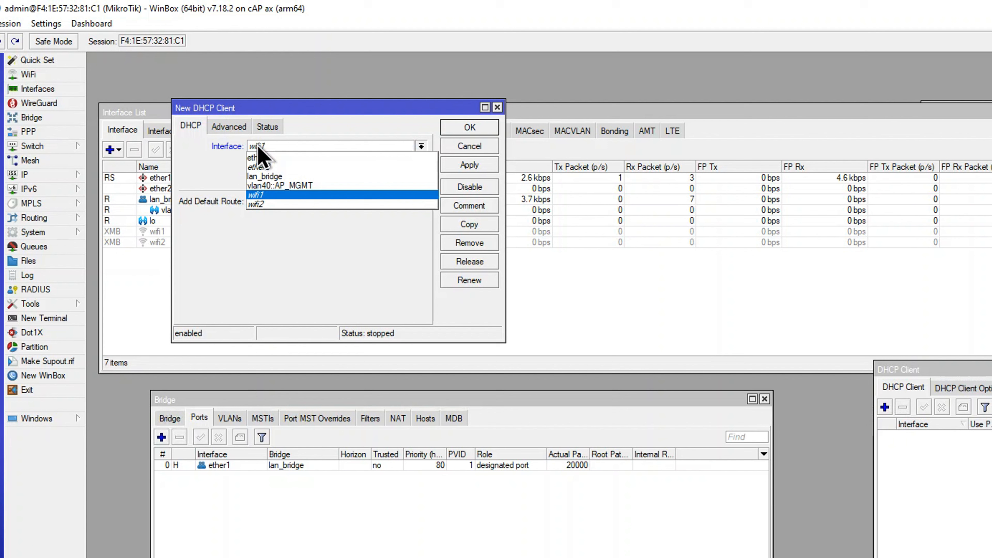
pyautogui.click(270, 186)
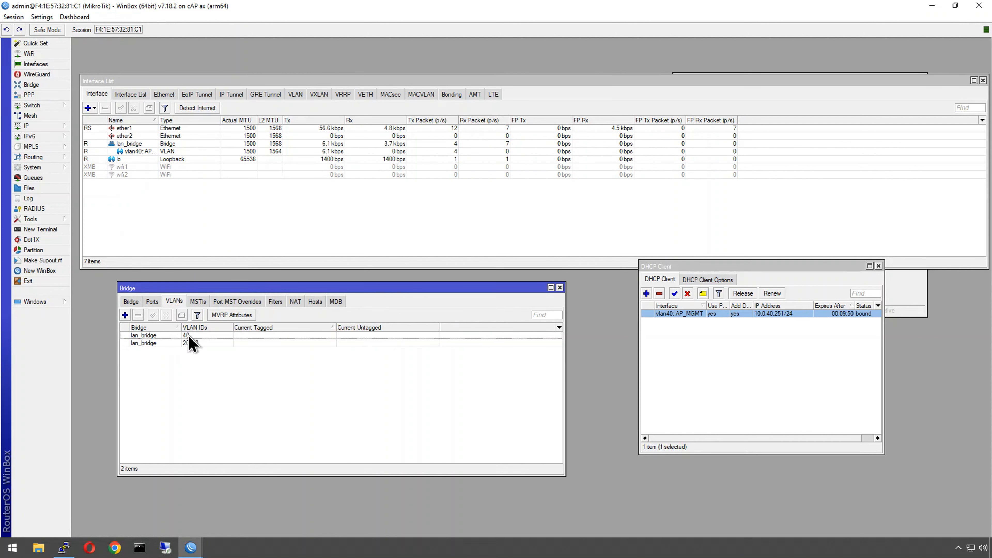
# Enable VLAN Filtering on lan_bridge and save the bridge settings.
pyautogui.click(907, 301)
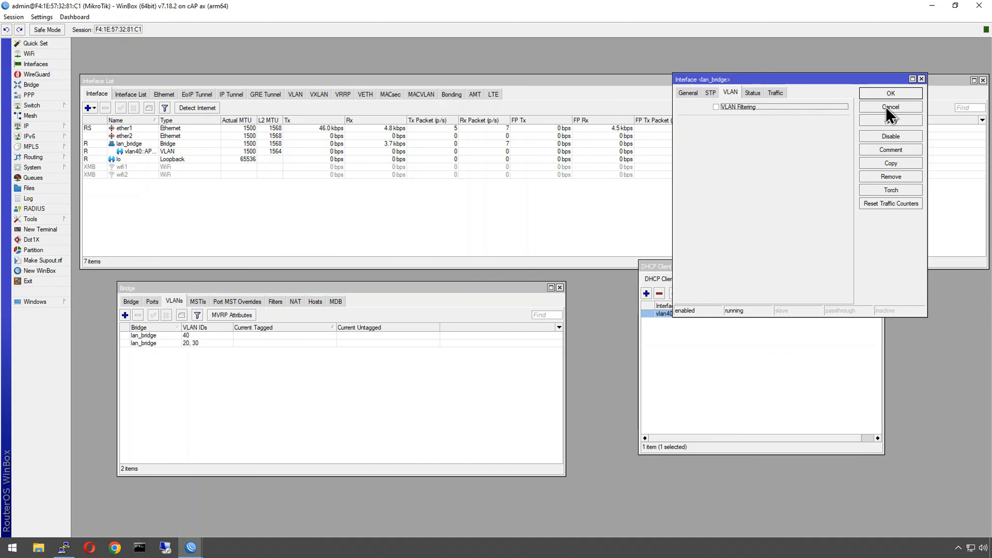
pyautogui.click(745, 108)
pyautogui.click(746, 108)
pyautogui.click(745, 107)
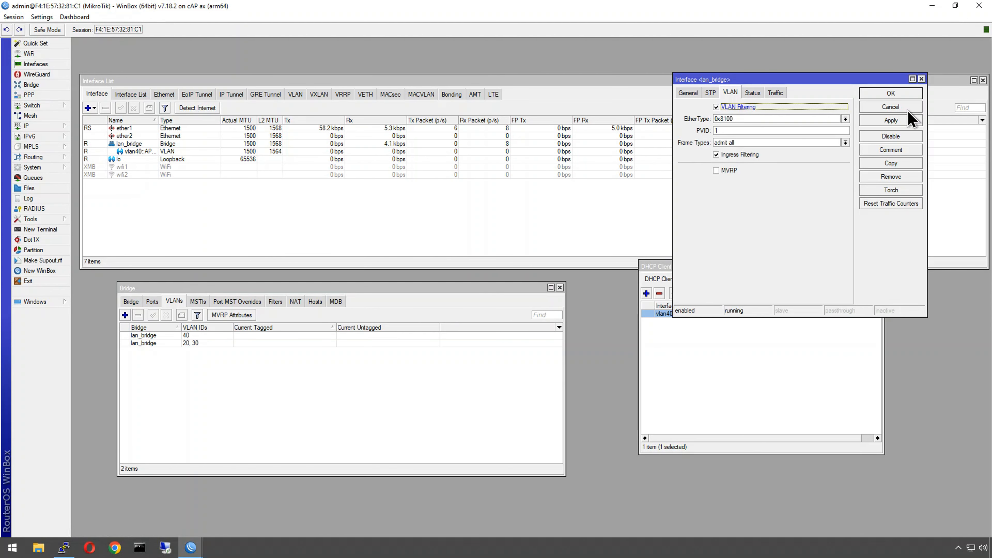
pyautogui.click(891, 121)
pyautogui.click(891, 94)
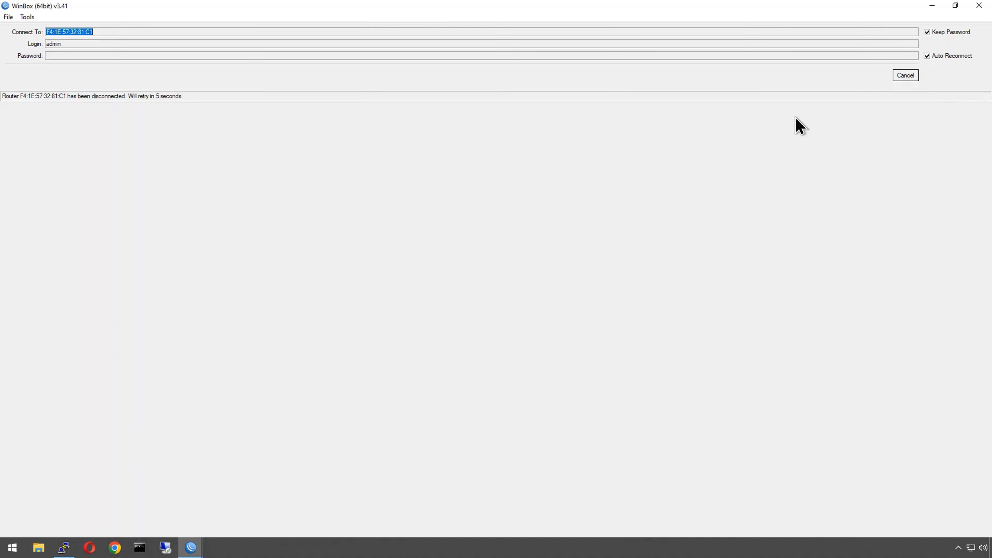
# Cancel the automatic reconnection, switch to the ROUTER01 session and look up the access point's lease from the dhcp4 server.
pyautogui.click(911, 77)
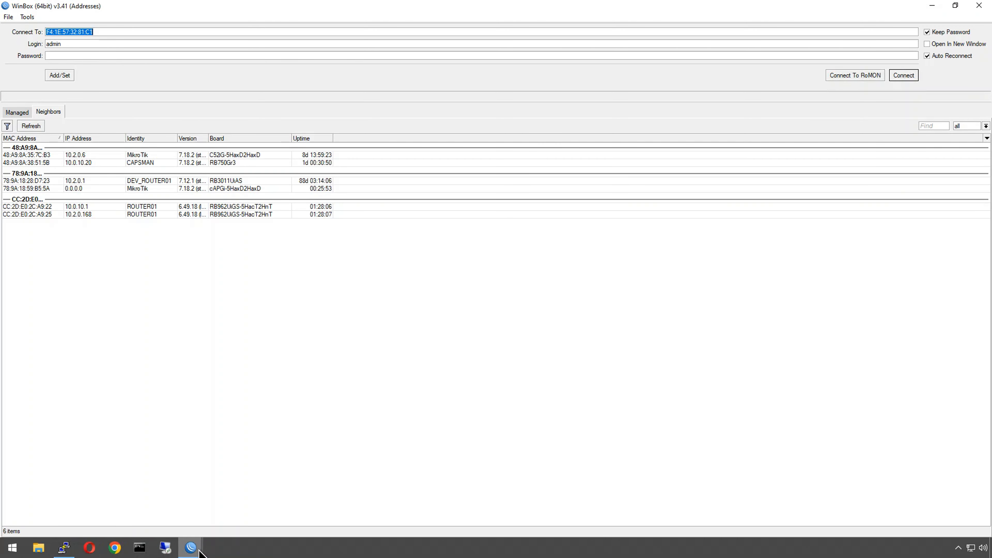
pyautogui.moveTo(190, 548)
pyautogui.click(191, 508)
pyautogui.click(44, 128)
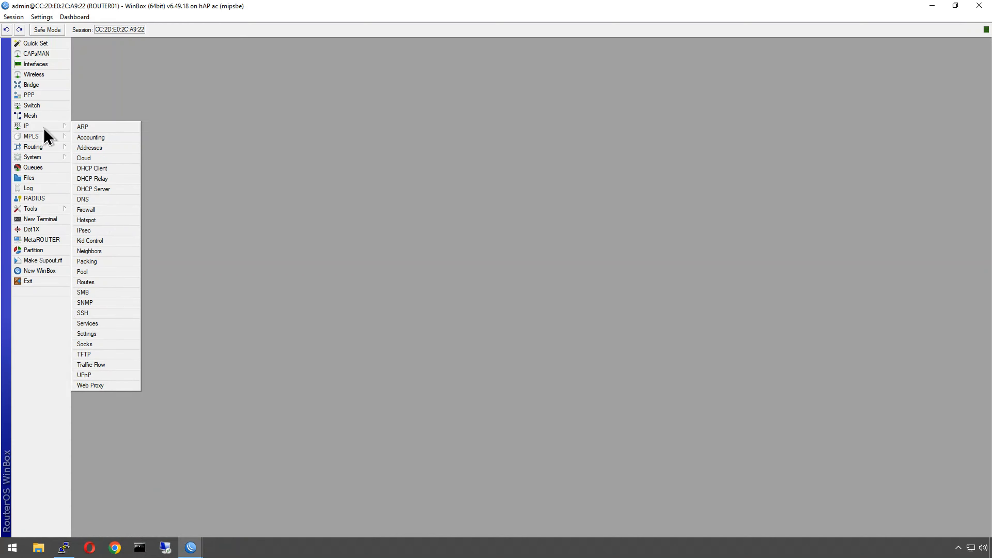
pyautogui.click(105, 190)
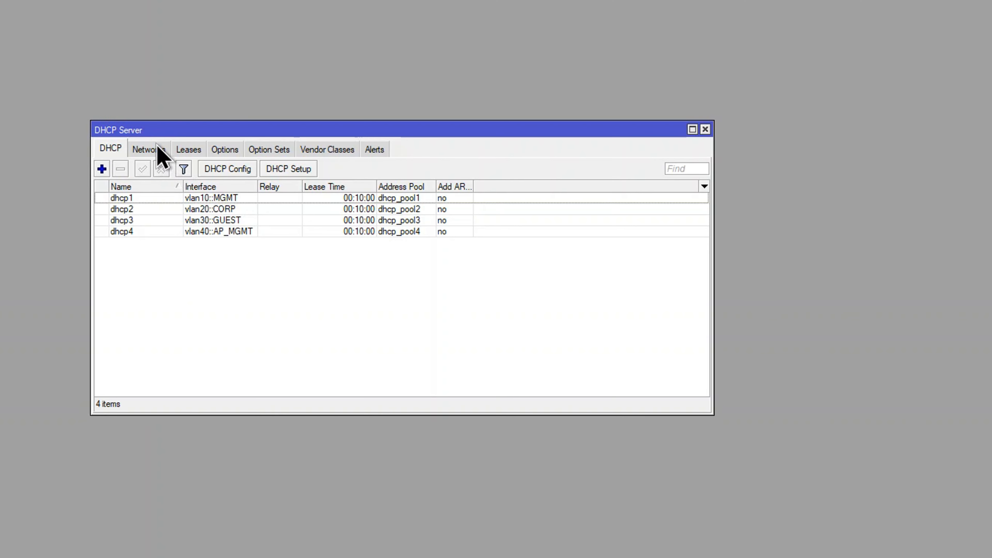
pyautogui.click(253, 189)
pyautogui.click(182, 150)
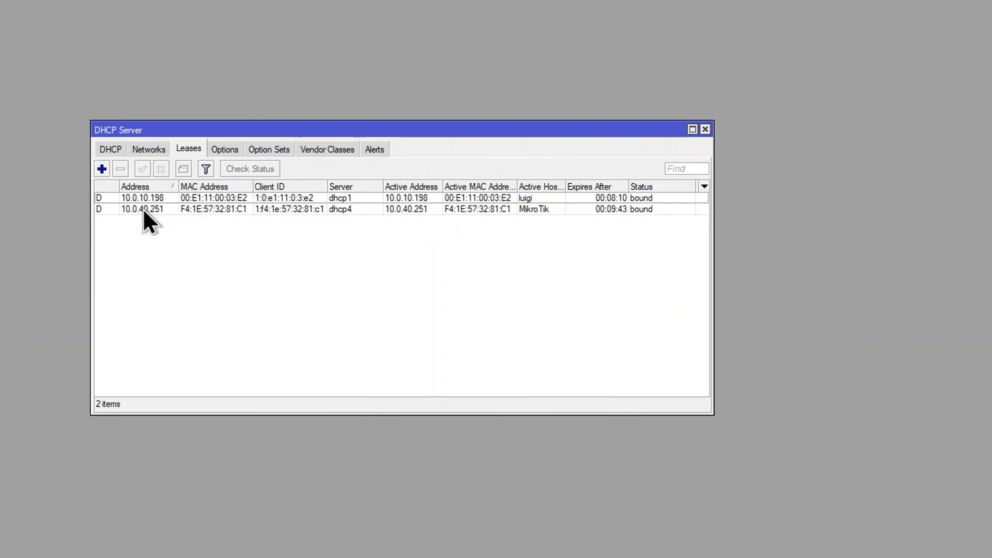
pyautogui.click(133, 210)
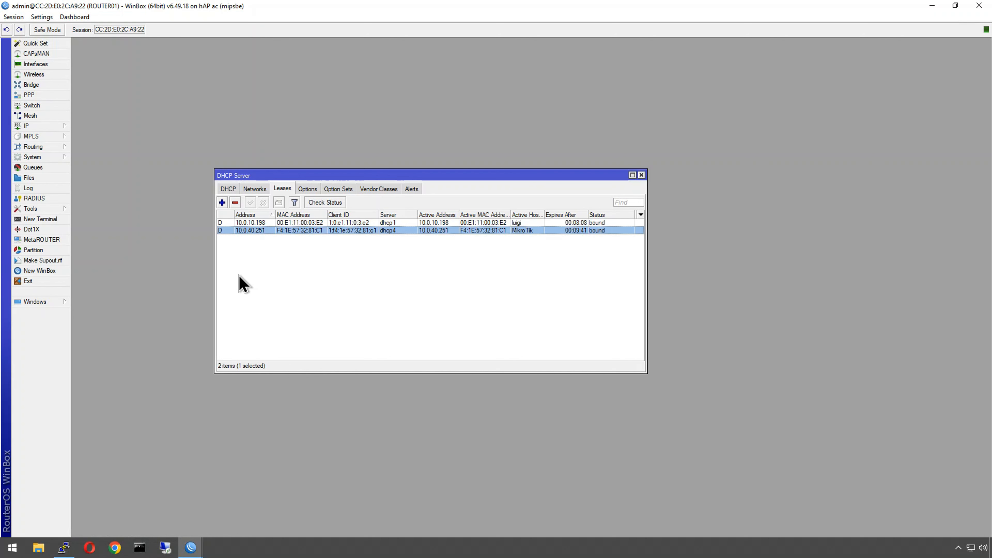
# Open a new WinBox session to the access point at its IP address 10.0.40.251.
pyautogui.click(58, 271)
pyautogui.press('Return')
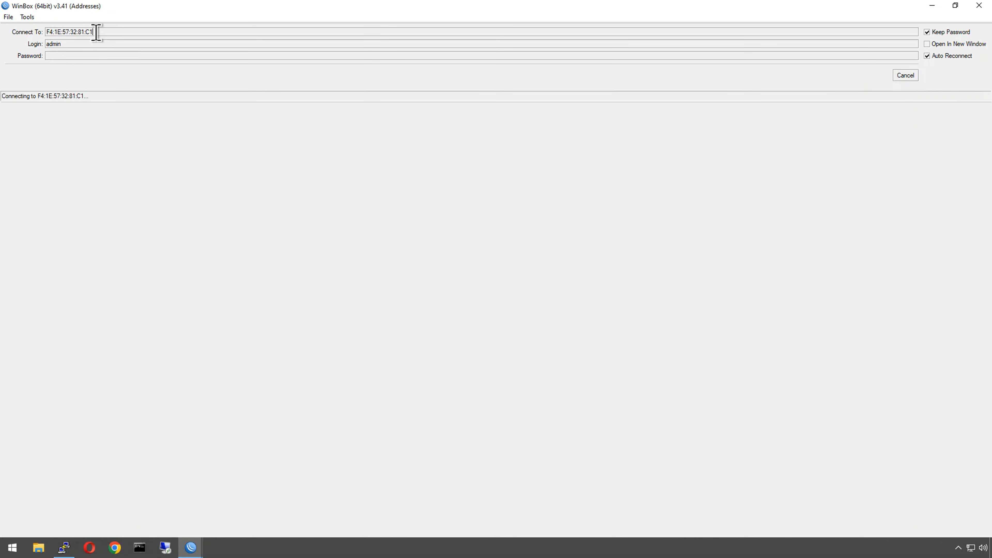
pyautogui.click(905, 76)
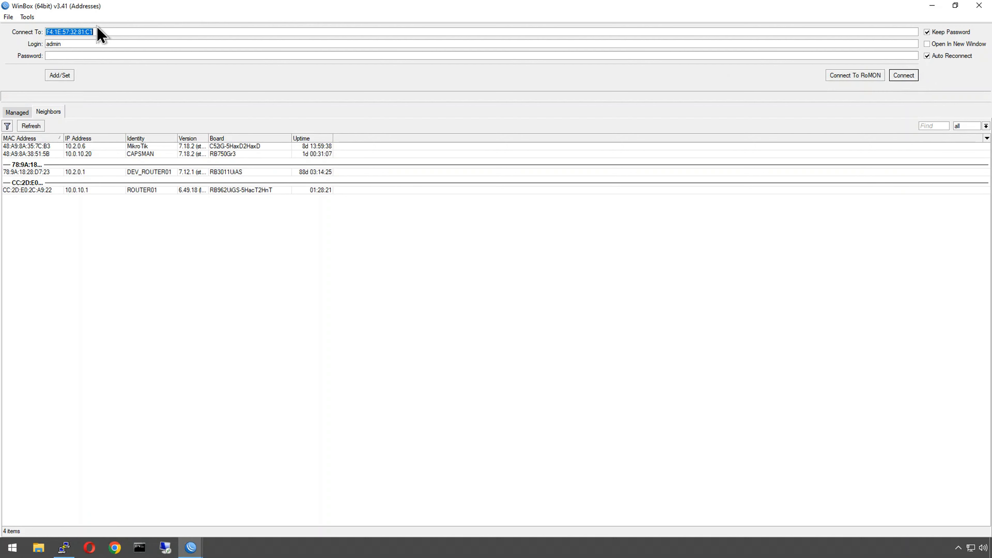
pyautogui.write('10.0.40')
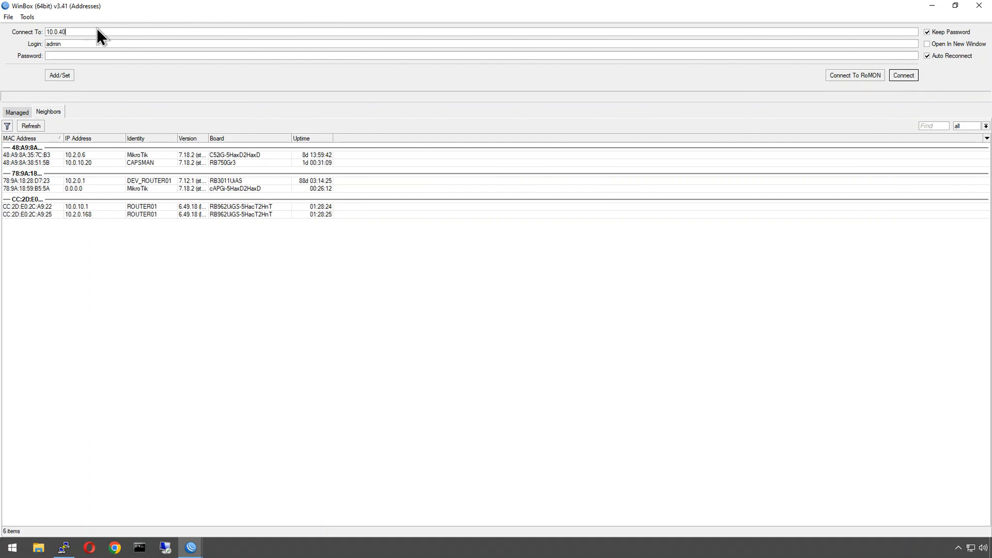
pyautogui.write('.251')
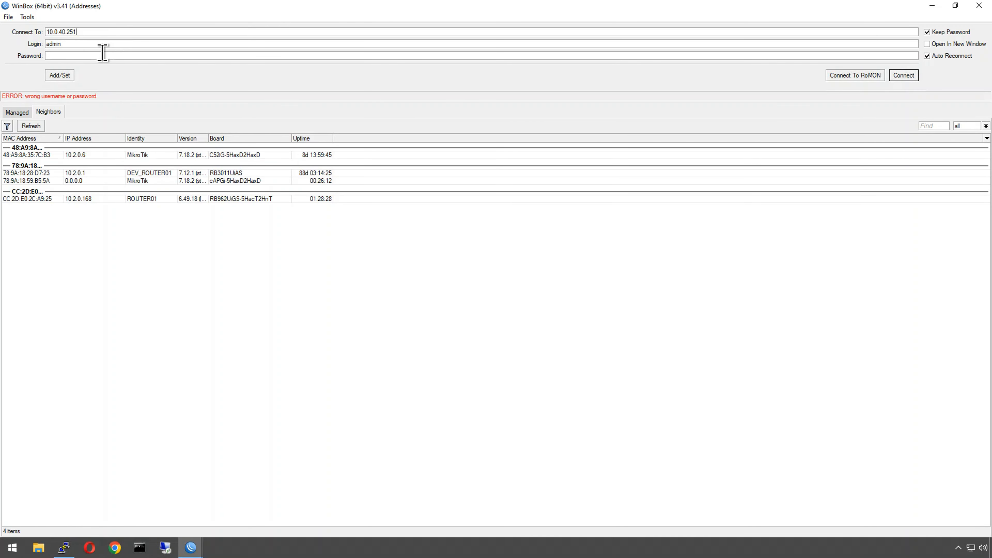
pyautogui.press('Return')
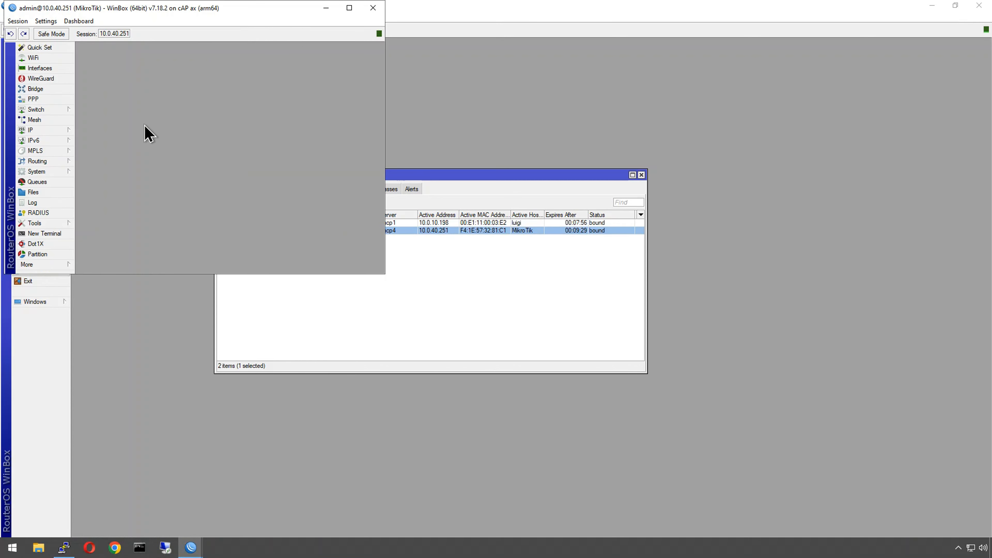
# Maximize the access point session and review its IP address list and the bridge VLAN table.
pyautogui.doubleClick(285, 15)
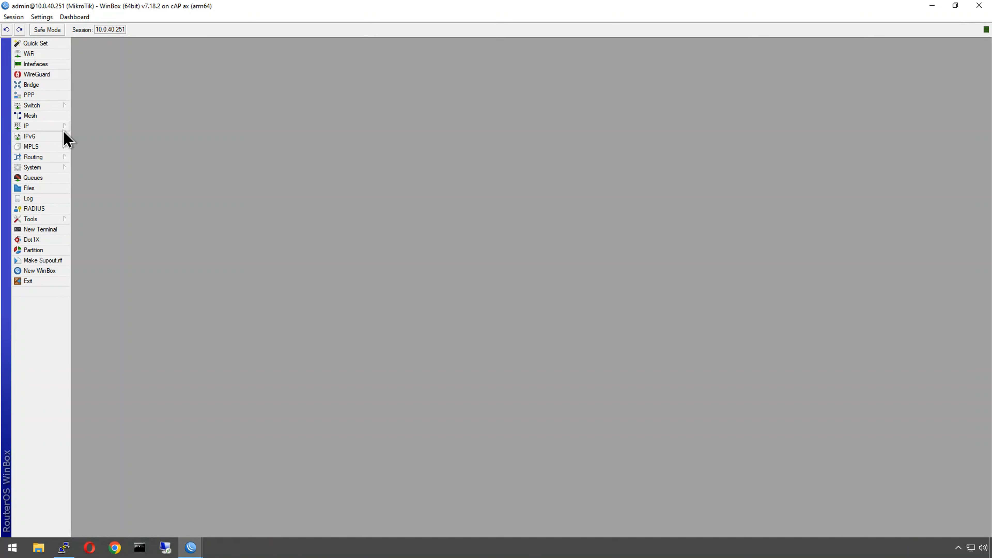
pyautogui.click(63, 127)
pyautogui.click(90, 136)
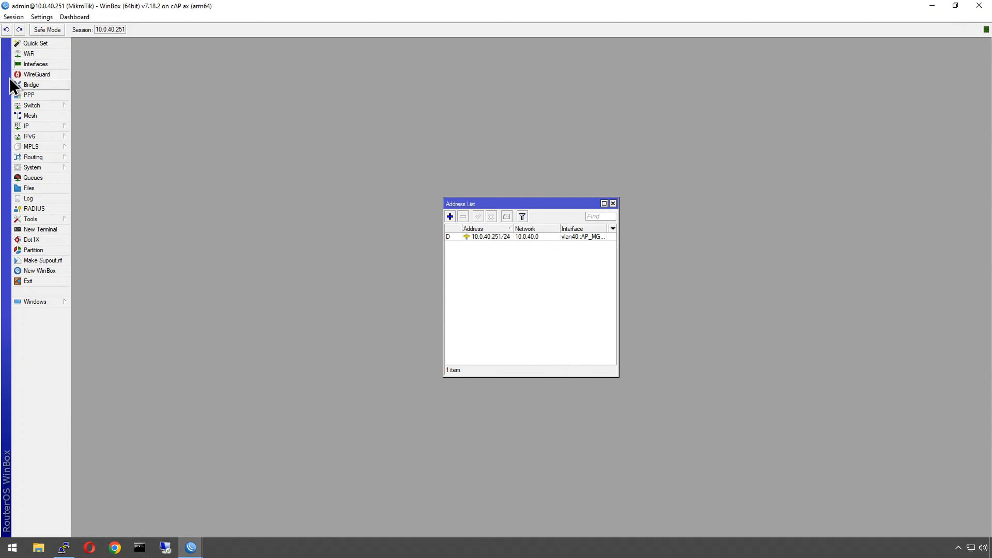
pyautogui.click(35, 86)
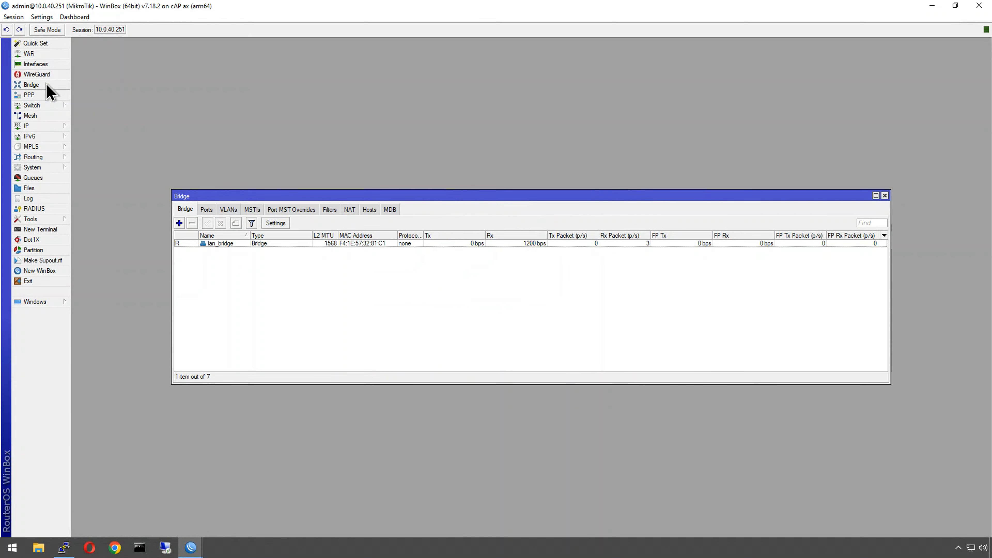
pyautogui.click(227, 210)
pyautogui.click(214, 268)
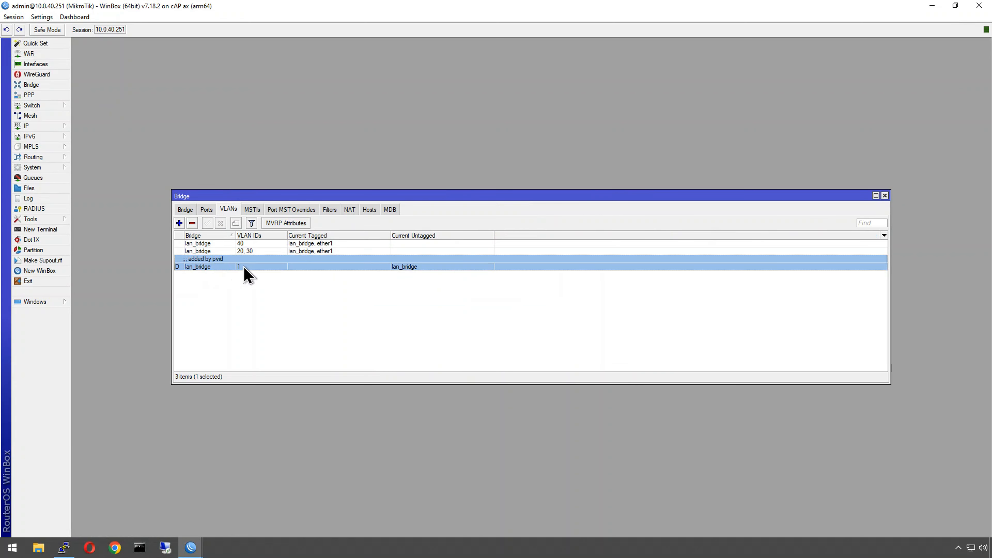
# Set the Frame Types of lan_bridge to admit only VLAN tagged and save the bridge settings.
pyautogui.click(186, 211)
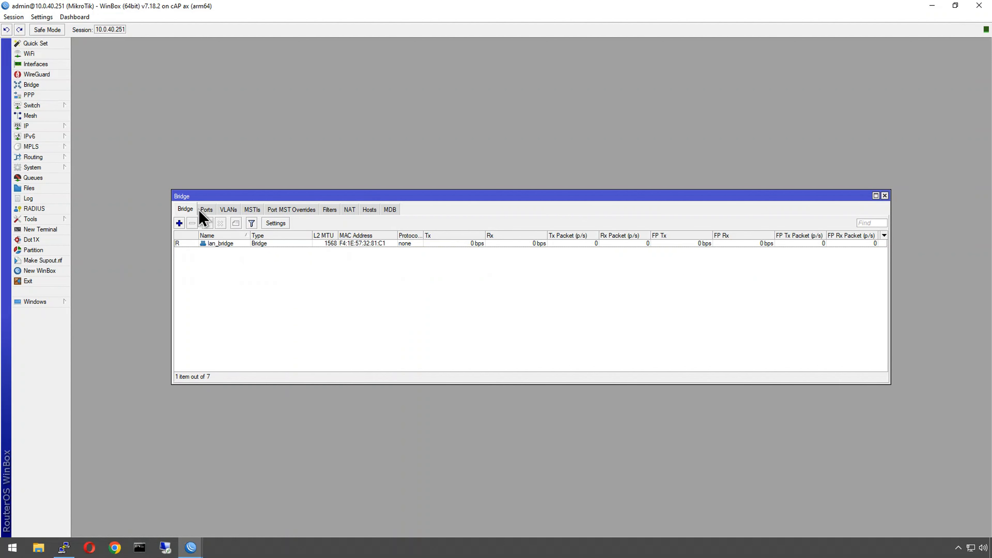
pyautogui.doubleClick(222, 244)
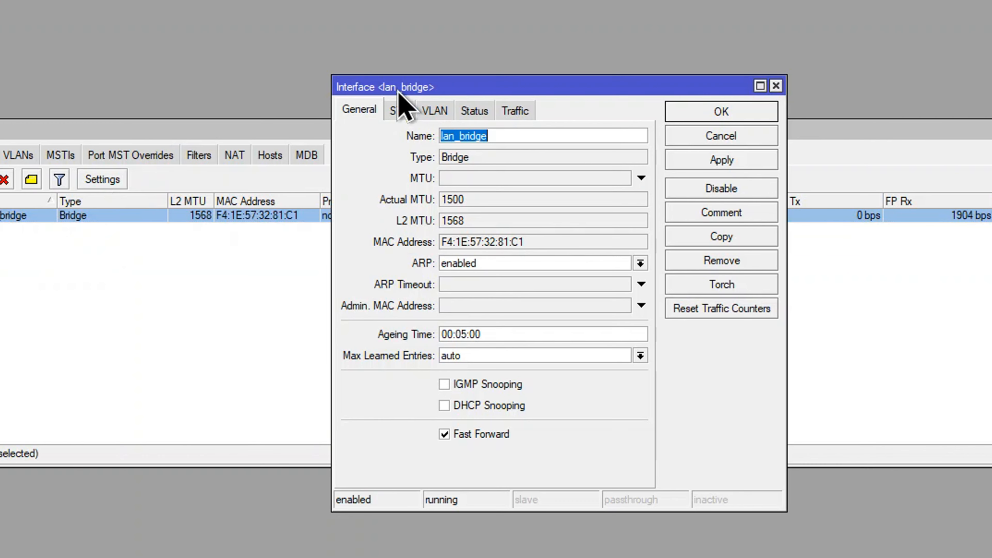
pyautogui.click(462, 185)
pyautogui.click(453, 200)
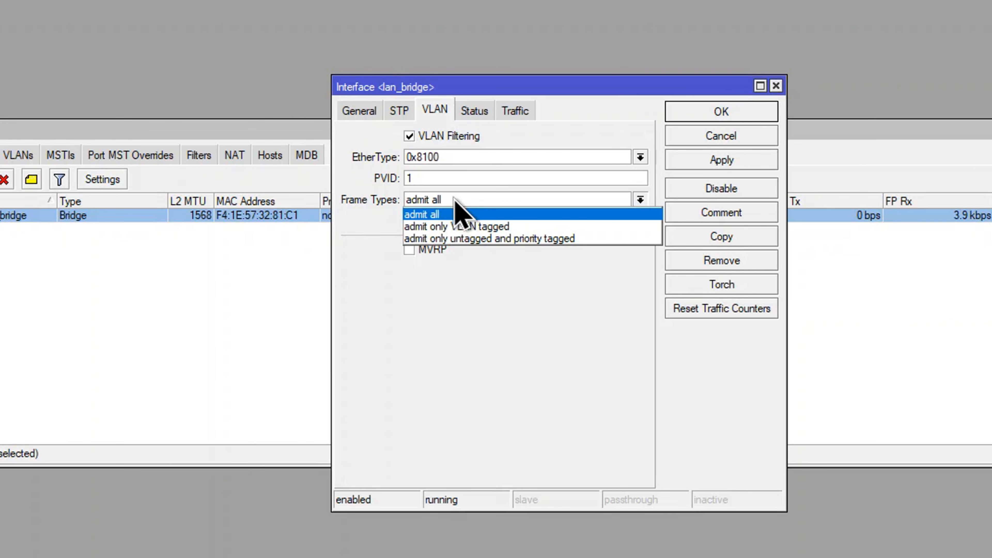
pyautogui.click(467, 211)
pyautogui.click(466, 206)
pyautogui.click(455, 226)
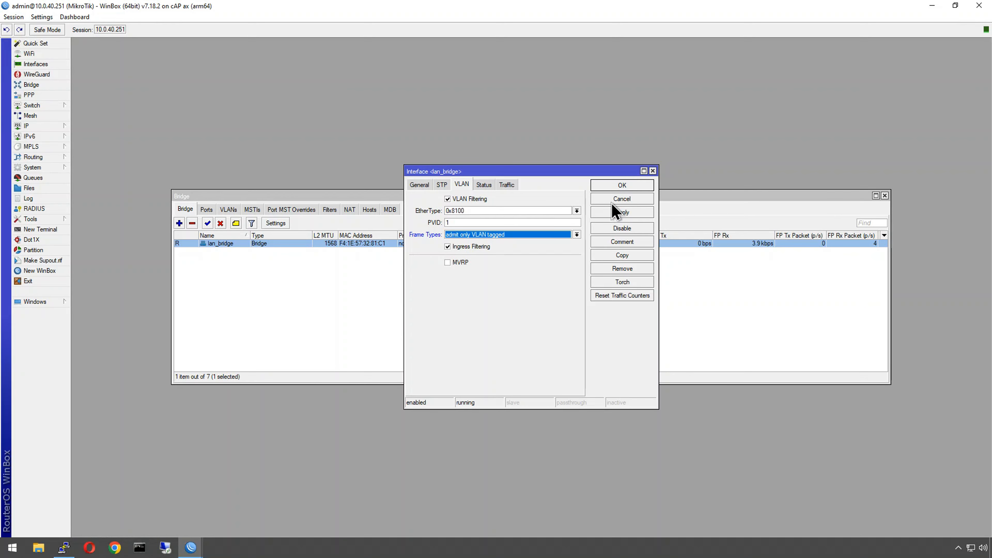
pyautogui.click(719, 115)
# Recheck the bridge VLAN table and close the Address List and Bridge windows.
pyautogui.click(231, 209)
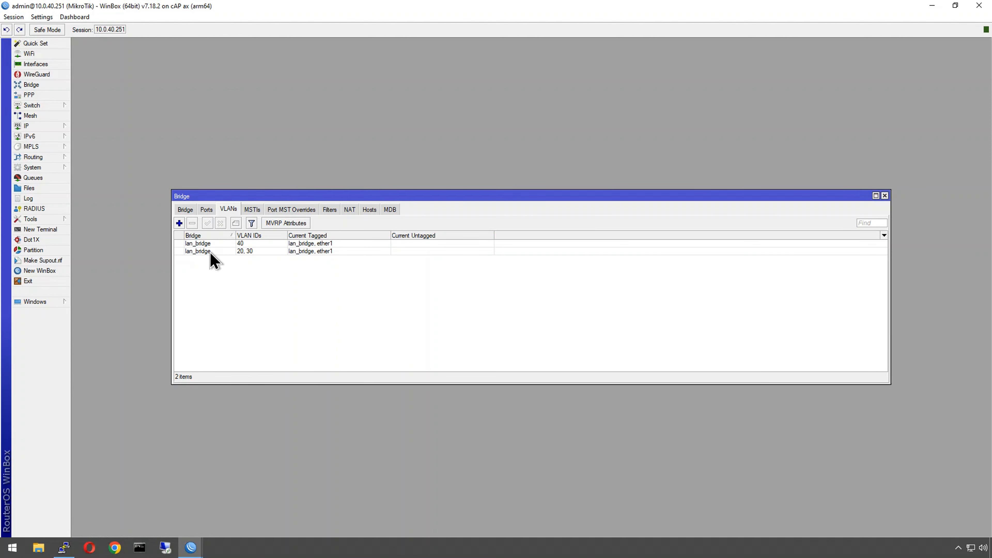
pyautogui.moveTo(355, 199); pyautogui.dragTo(401, 83)
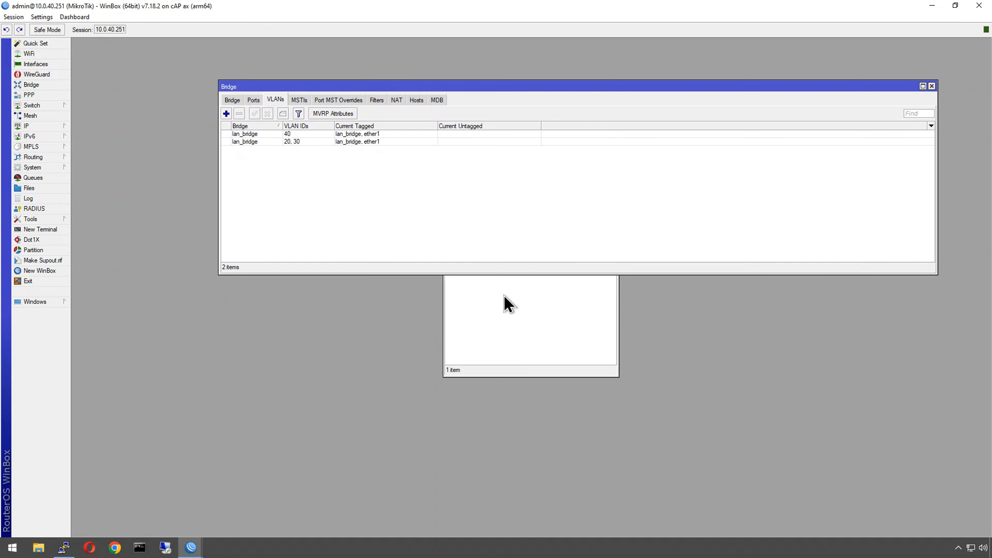
pyautogui.click(506, 305)
pyautogui.click(613, 204)
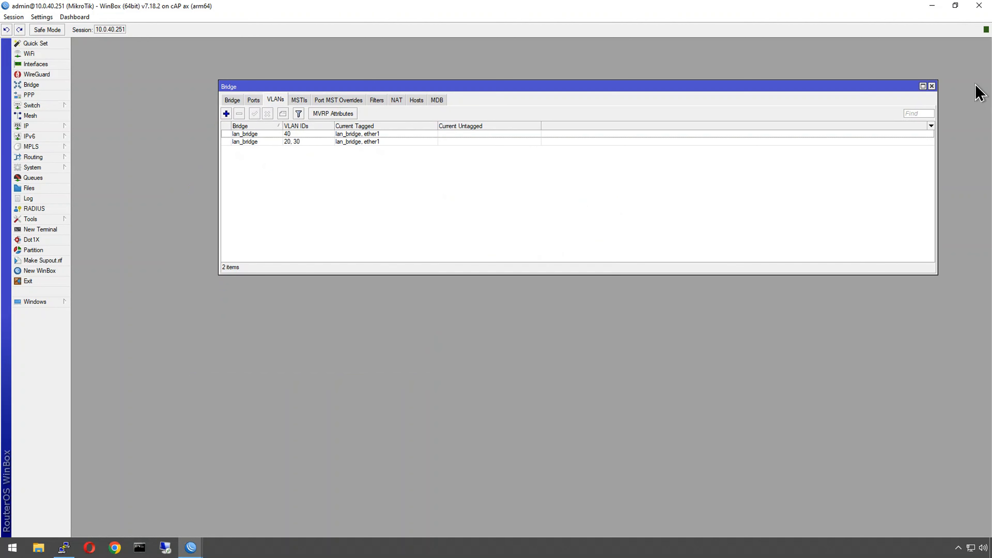
pyautogui.click(932, 86)
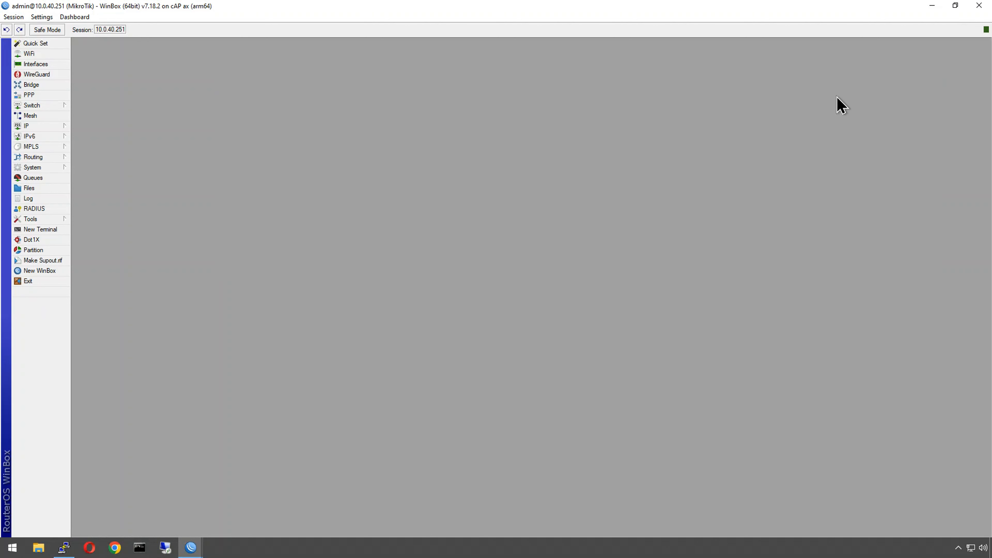
# Open the CAP settings of the access point's WiFi configuration and set CAP to Enabled.
pyautogui.click(32, 57)
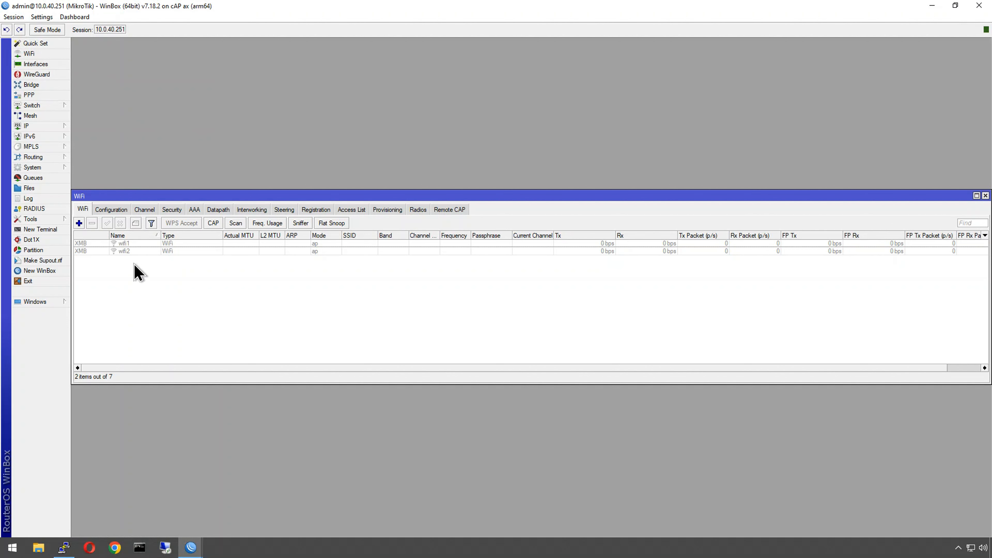
pyautogui.click(213, 225)
pyautogui.click(507, 218)
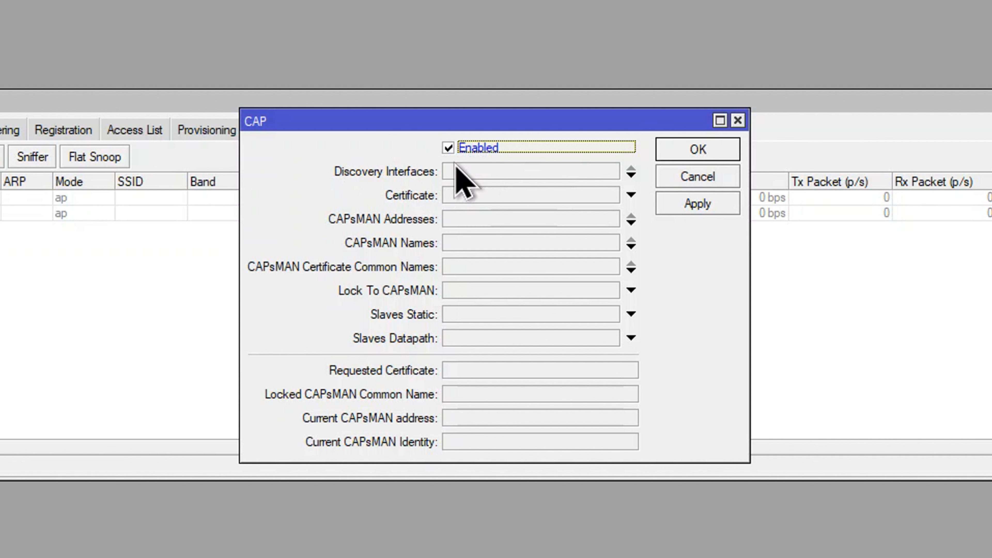
pyautogui.click(461, 176)
pyautogui.click(468, 174)
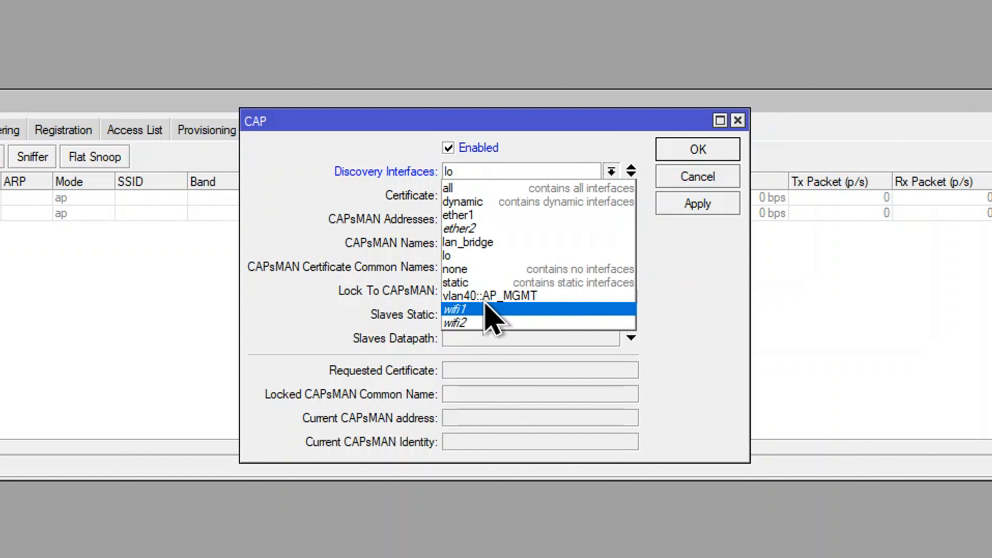
pyautogui.click(633, 173)
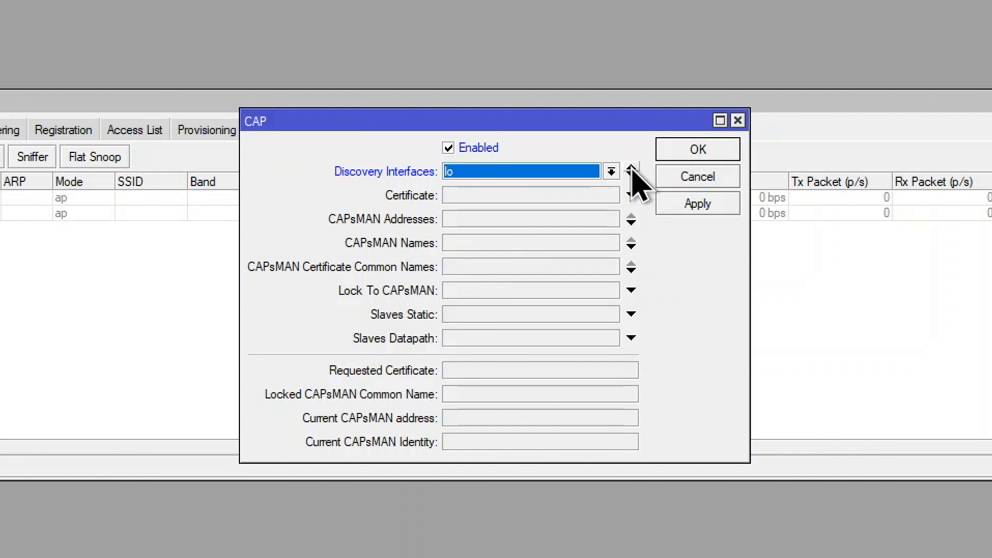
pyautogui.click(631, 169)
# Set the CAP certificate to request and the CAPsMAN address to 10.0.10.20.
pyautogui.click(482, 198)
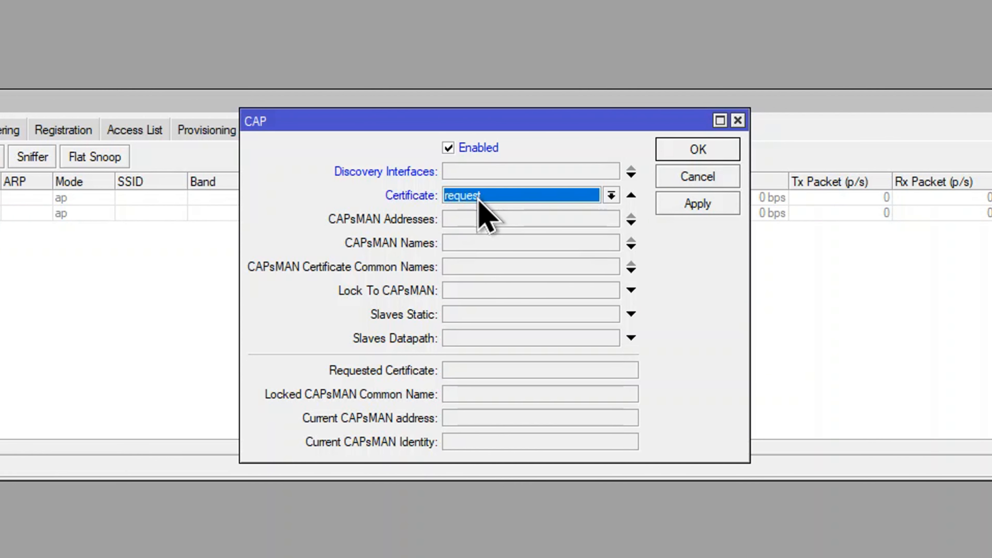
pyautogui.click(453, 220)
pyautogui.write('10')
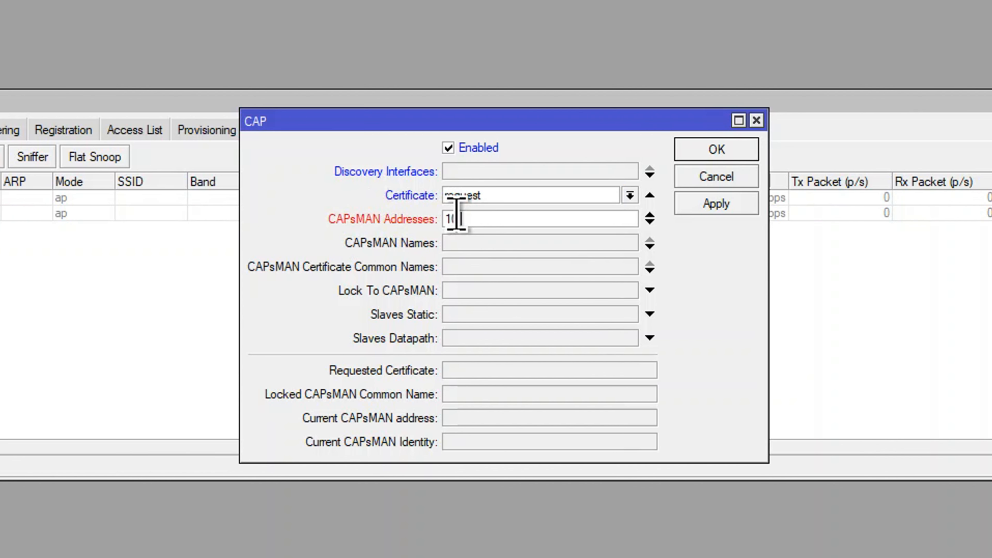
pyautogui.write('.0.20.')
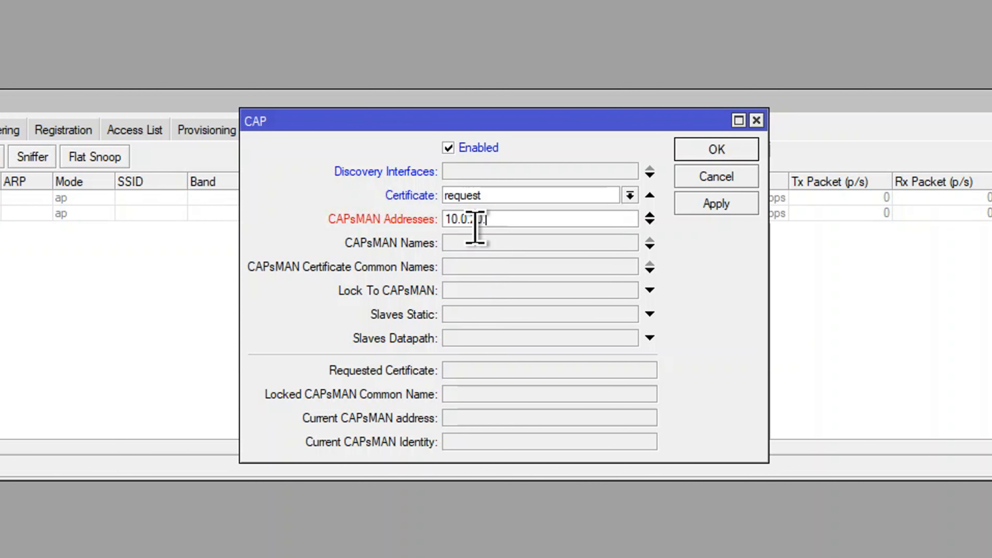
pyautogui.moveTo(476, 222); pyautogui.dragTo(576, 221)
pyautogui.write('10.20')
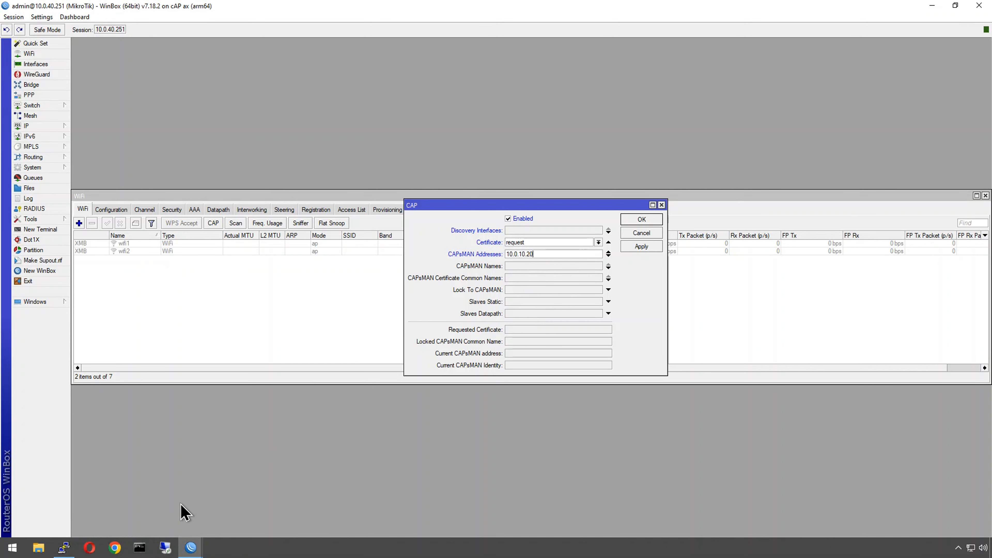
# Close the WinBox connection window, switch to the CAPSMAN session and check its IP address on the vlan10::MGMT interface.
pyautogui.moveTo(191, 547)
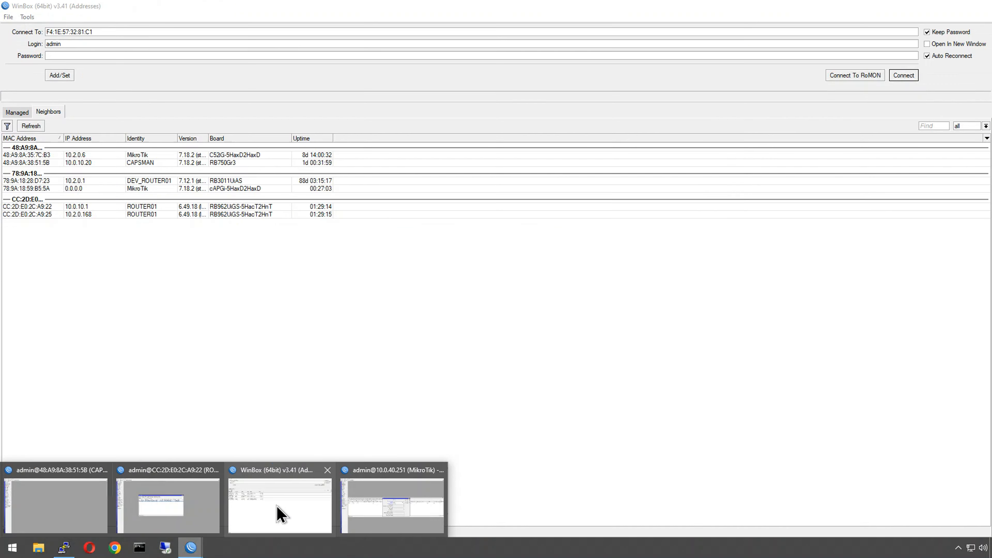
pyautogui.click(279, 514)
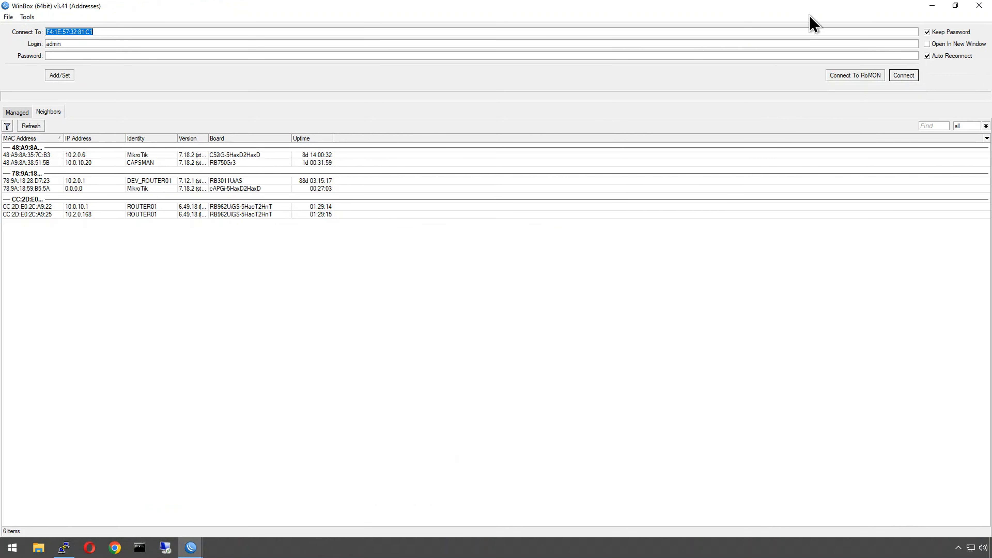
pyautogui.click(979, 5)
pyautogui.moveTo(184, 549)
pyautogui.click(89, 514)
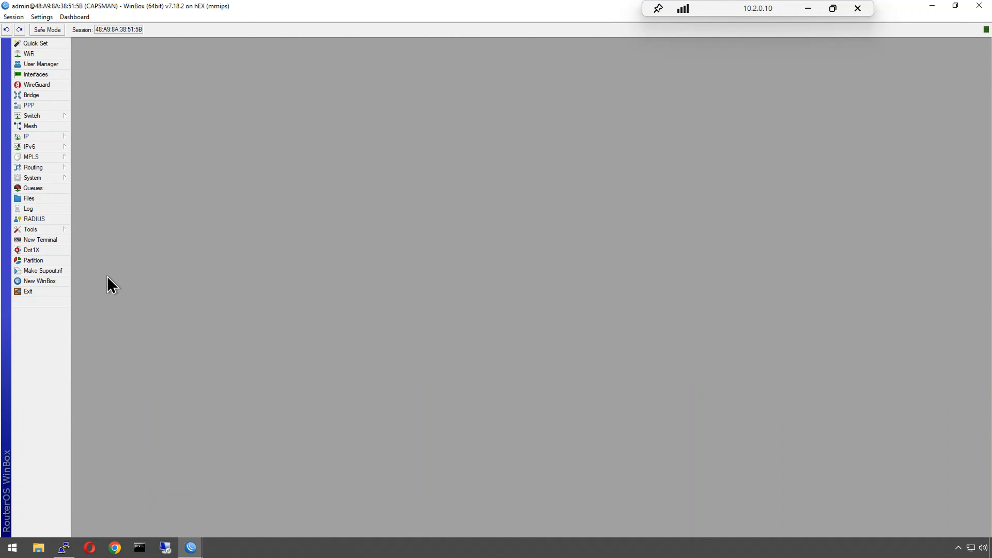
pyautogui.click(66, 135)
pyautogui.click(94, 148)
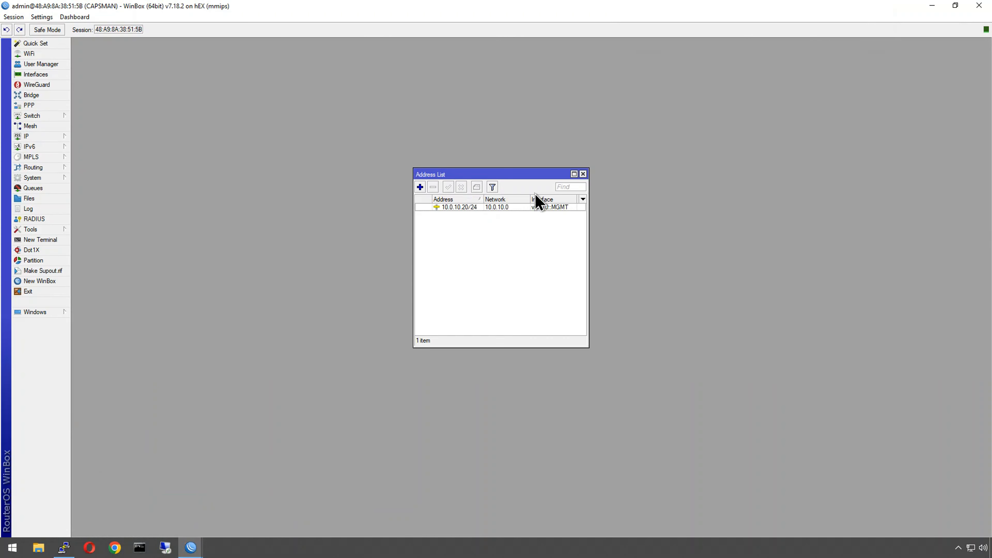
pyautogui.click(476, 208)
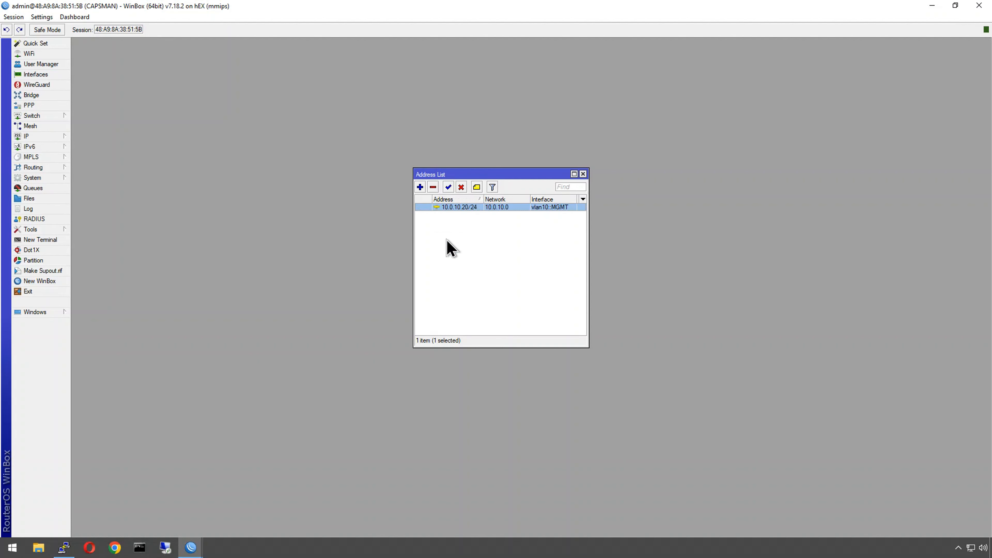
# Return to the access point session at 10.0.40.251 and save the CAP settings.
pyautogui.moveTo(193, 545)
pyautogui.click(328, 513)
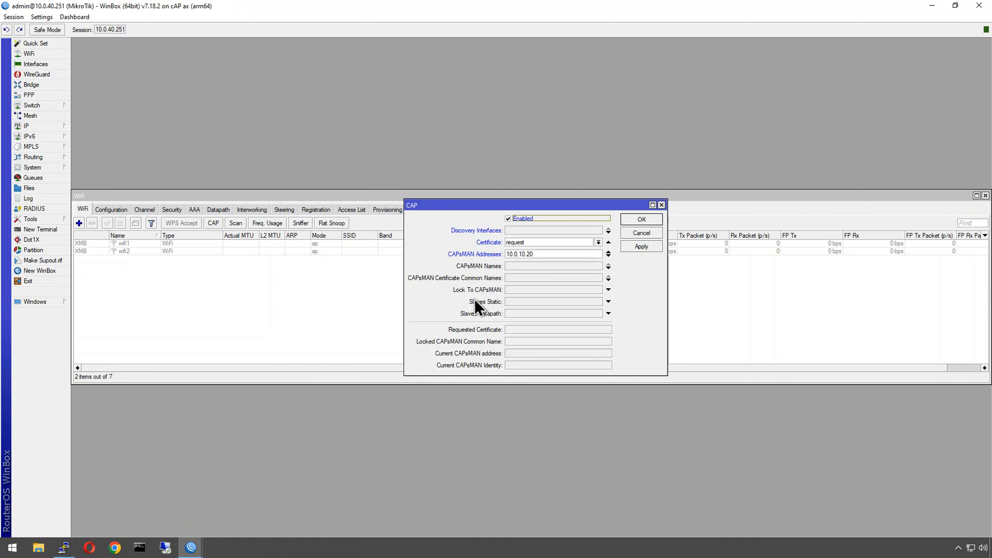
pyautogui.click(630, 248)
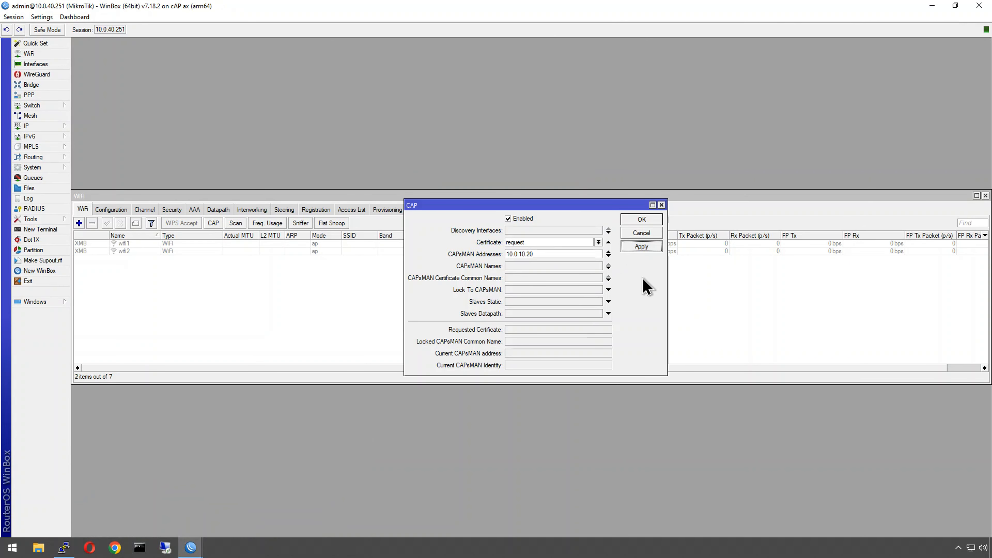
pyautogui.click(634, 219)
# Set the configuration Manager of wifi1 to capsman, enable the interface and save it.
pyautogui.doubleClick(95, 243)
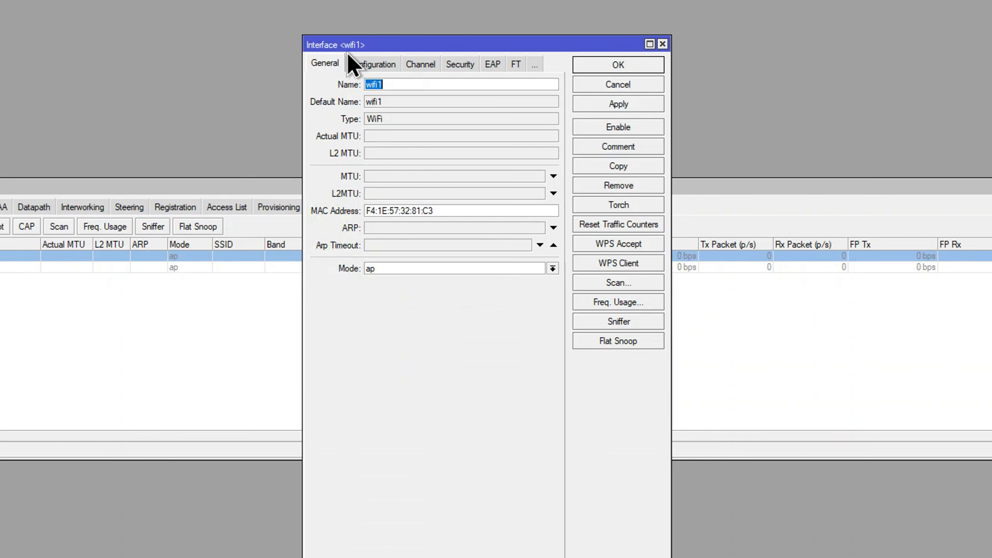
pyautogui.click(449, 111)
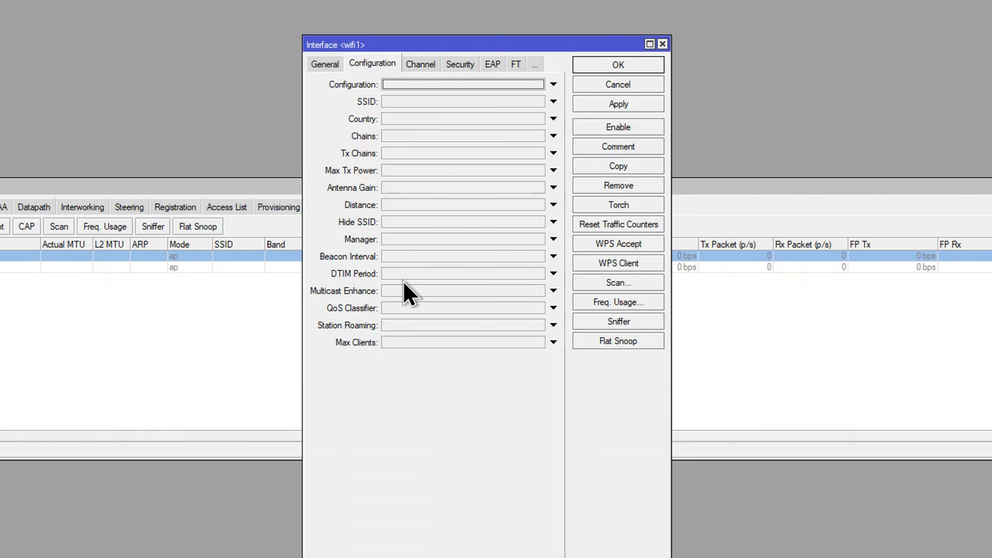
pyautogui.click(399, 240)
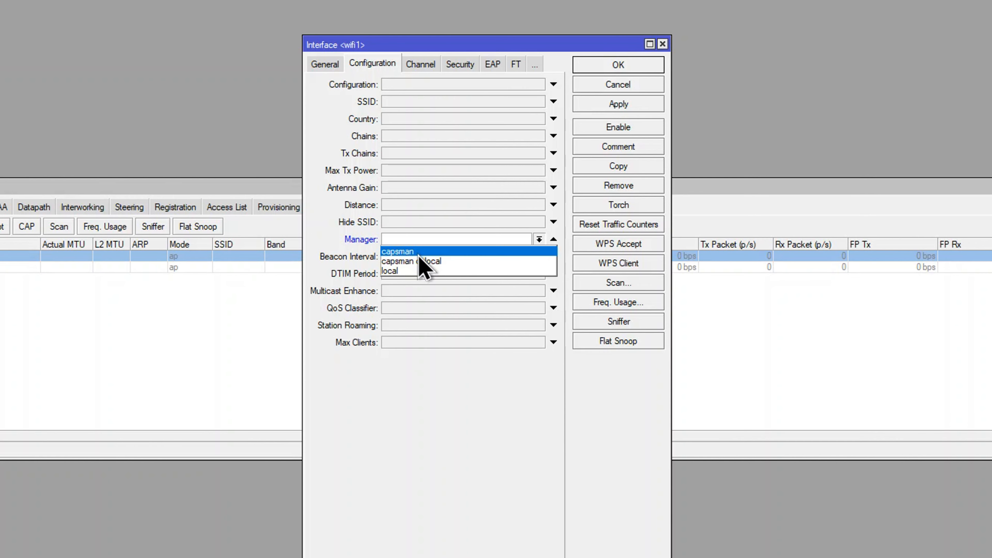
pyautogui.click(420, 250)
pyautogui.click(621, 112)
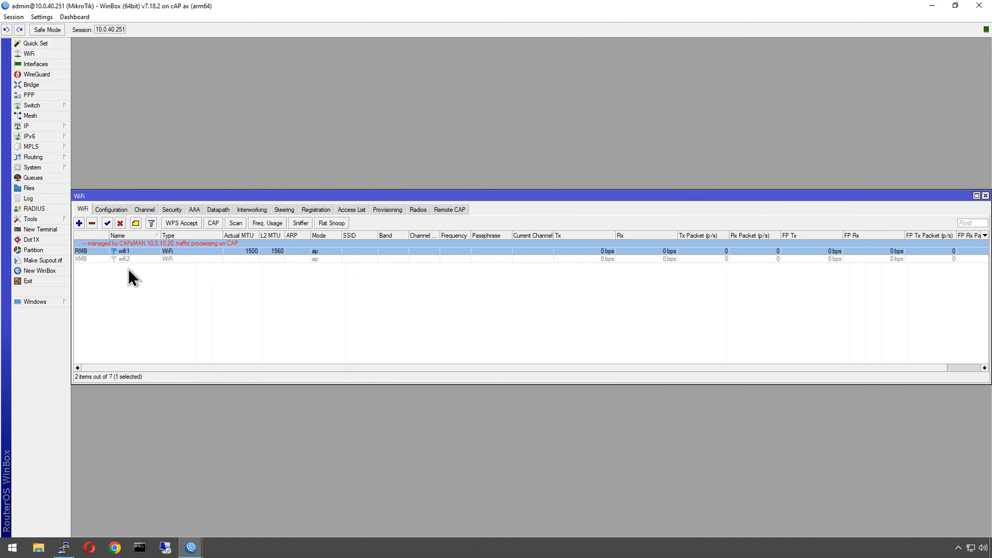
# Set the configuration Manager of wifi2 to capsman, enable the interface and apply the change.
pyautogui.doubleClick(127, 259)
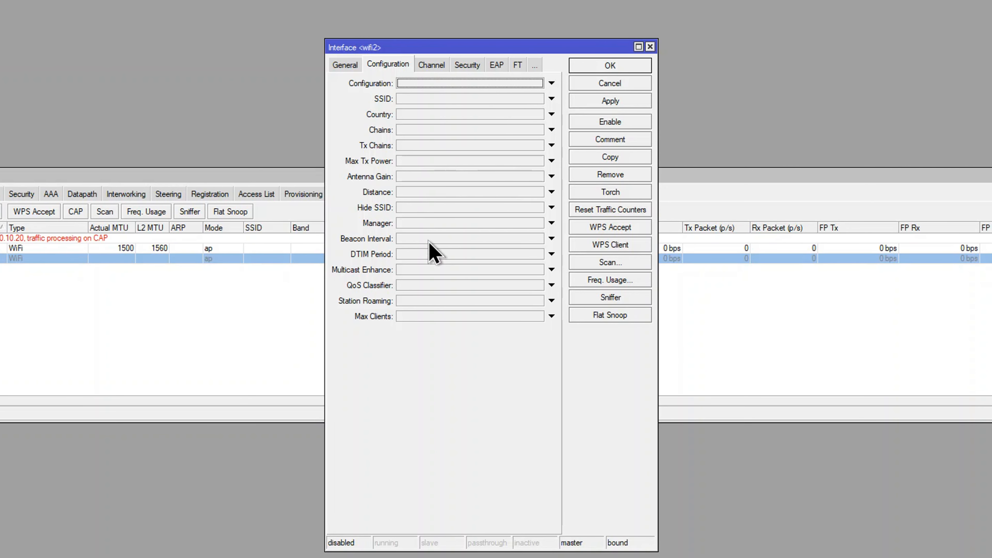
pyautogui.click(416, 225)
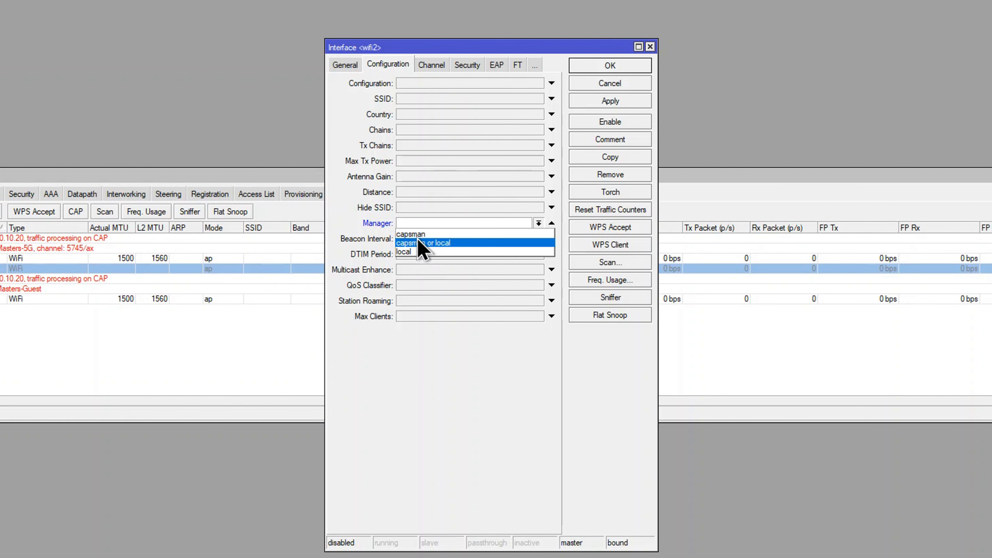
pyautogui.click(408, 234)
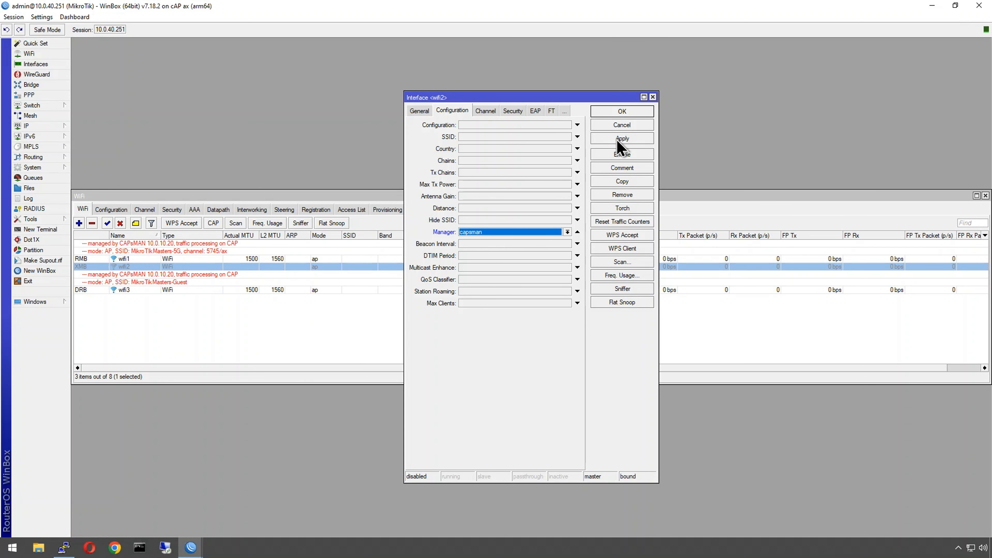
pyautogui.click(622, 138)
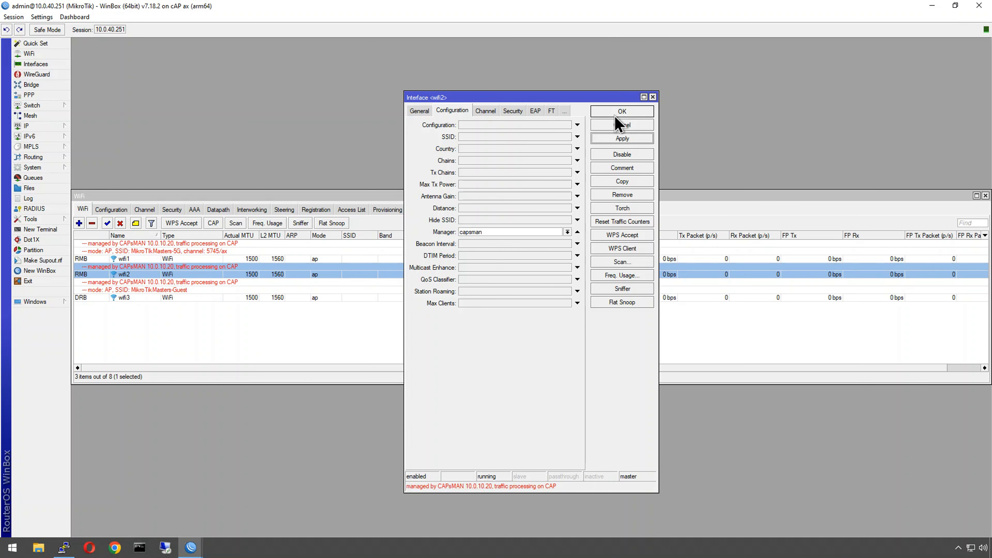
# Save wifi2, switch to the CAPSMAN session and check the WiFi interfaces operated by the CAP.
pyautogui.click(616, 115)
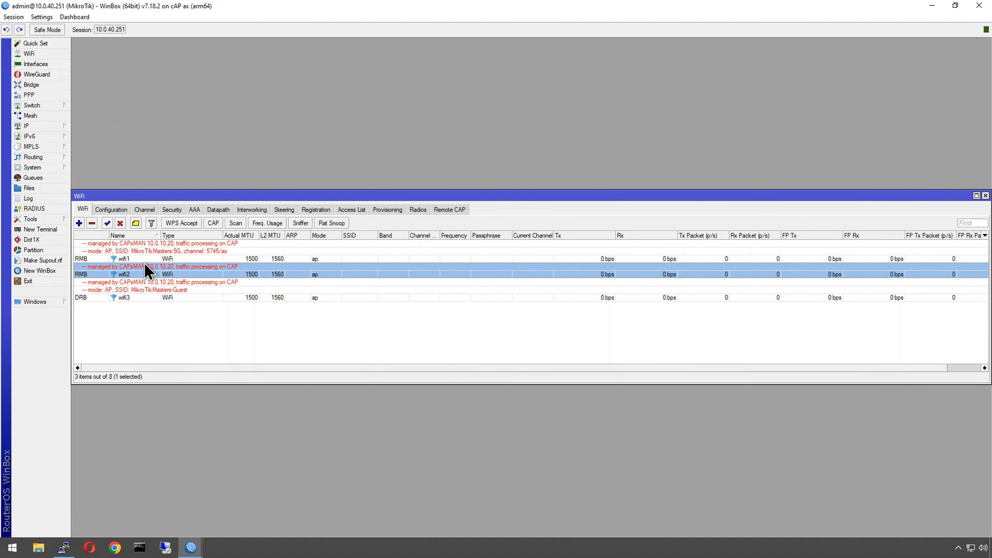
pyautogui.moveTo(195, 538)
pyautogui.click(128, 524)
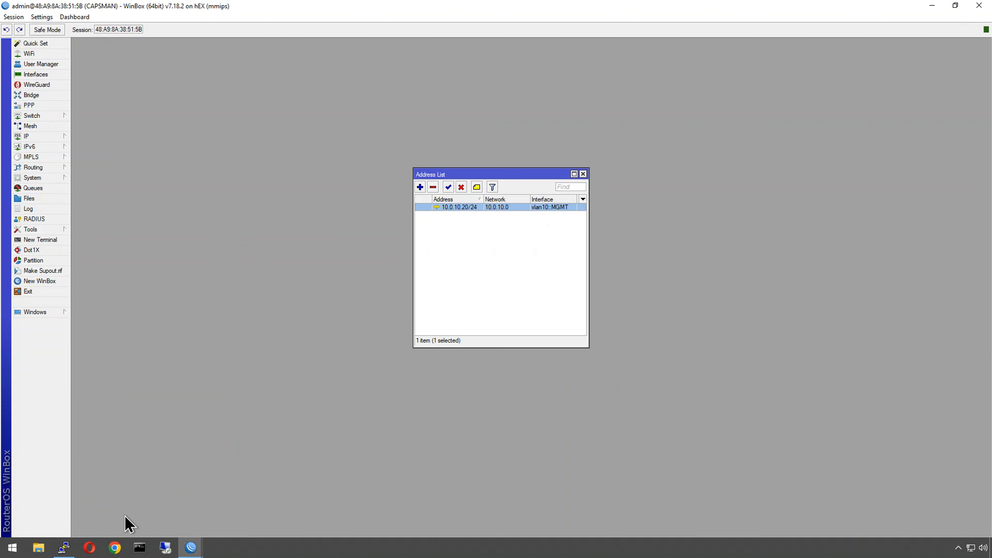
pyautogui.click(28, 54)
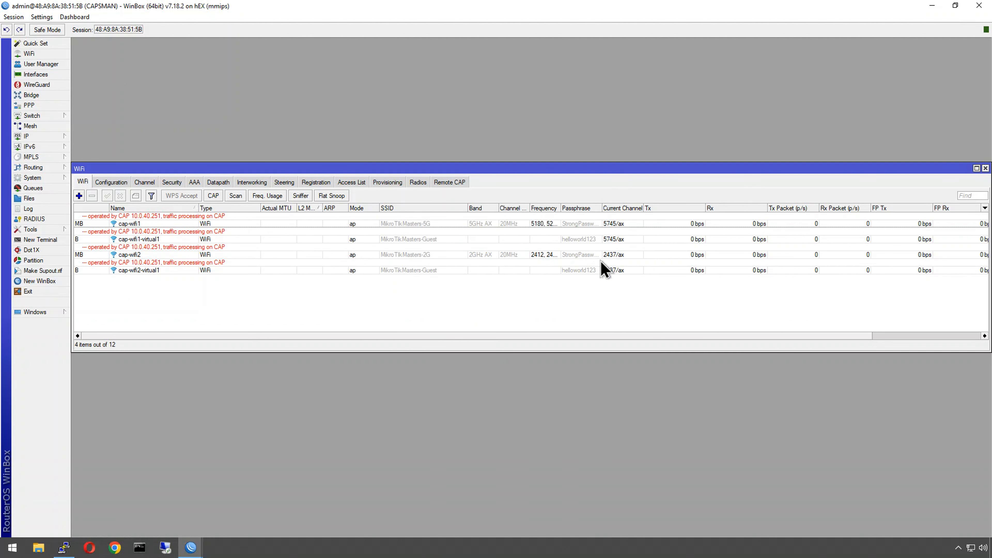
# Return to the access point session at 10.0.40.251 and set the datapath Bridge of wifi1 and wifi2 to lan_bridge, saving both.
pyautogui.moveTo(190, 549)
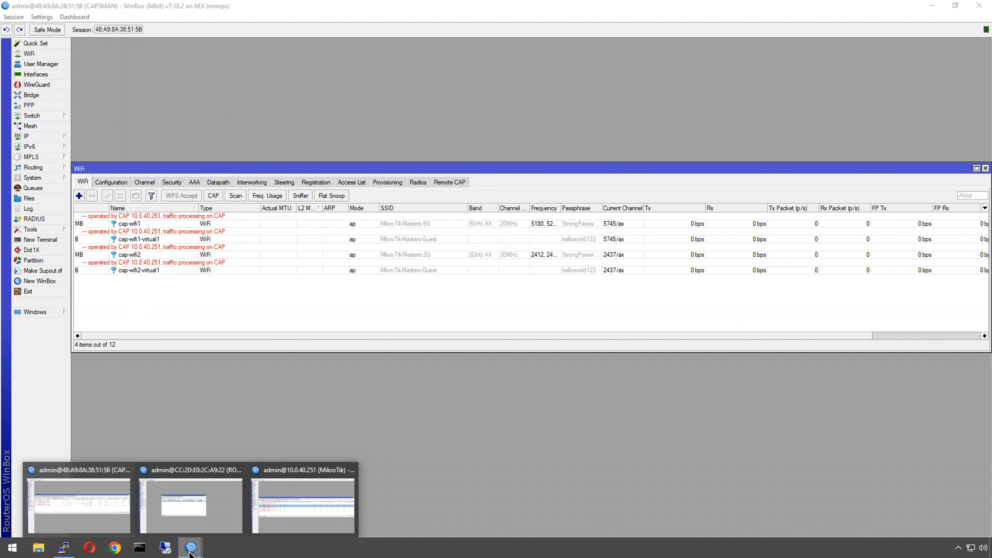
pyautogui.click(280, 516)
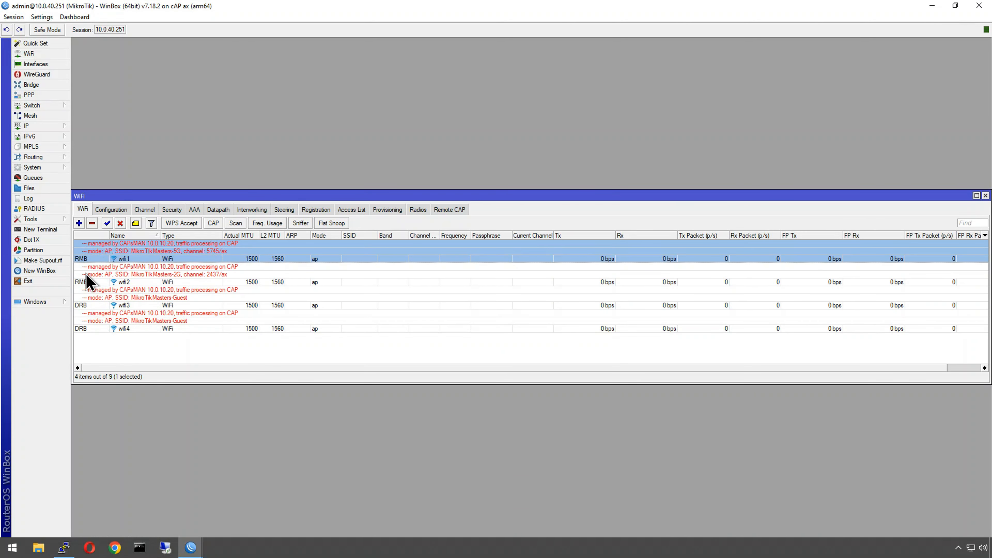
pyautogui.doubleClick(148, 258)
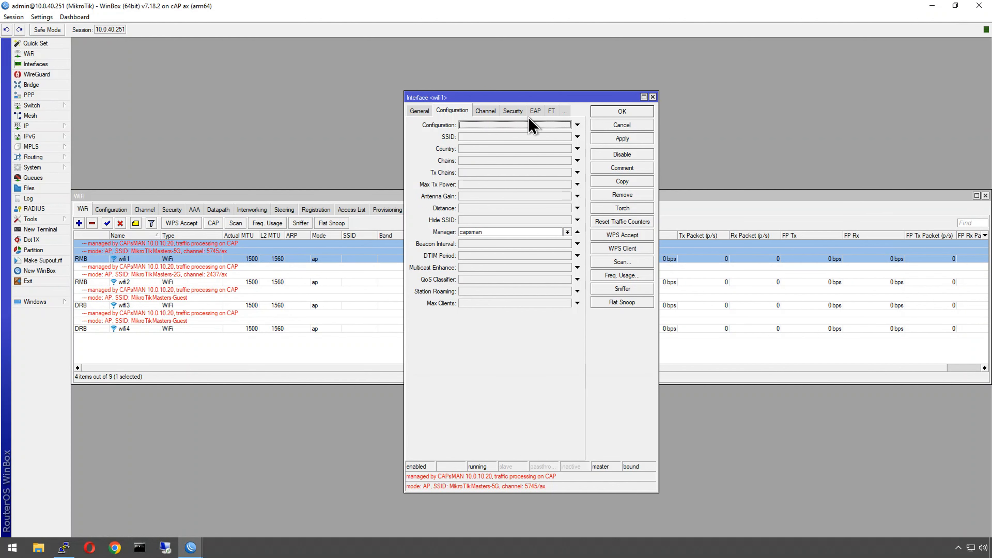
pyautogui.click(552, 110)
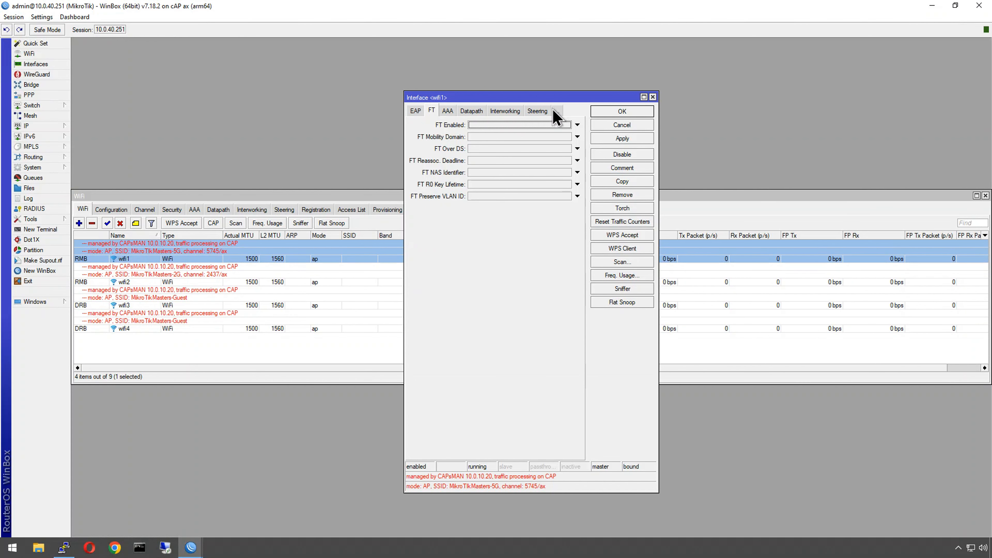
pyautogui.click(474, 112)
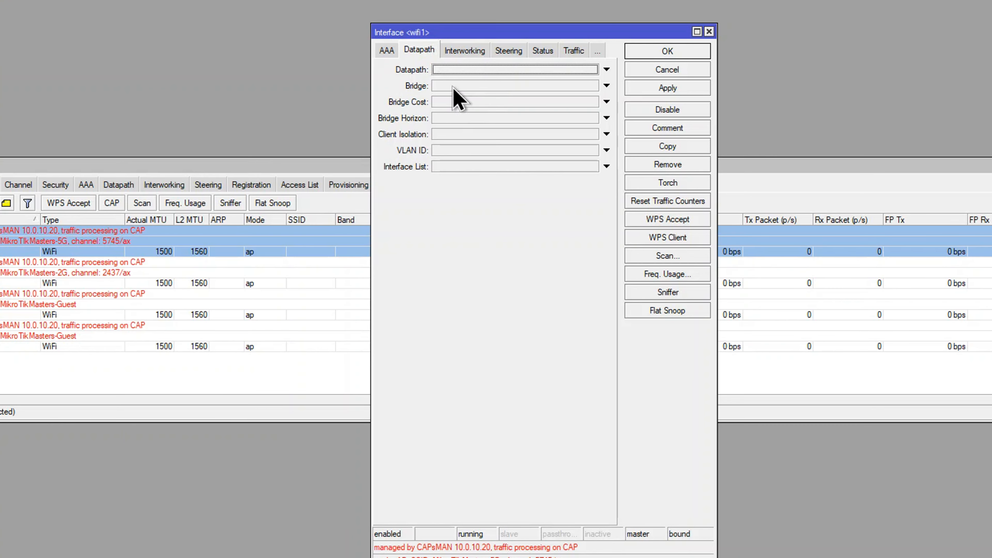
pyautogui.click(461, 136)
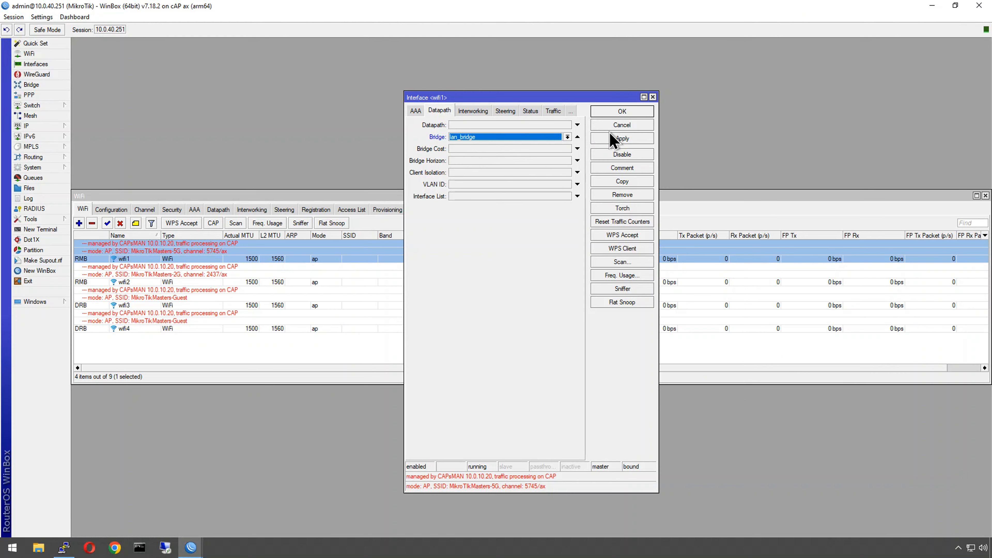
pyautogui.click(667, 53)
pyautogui.doubleClick(146, 270)
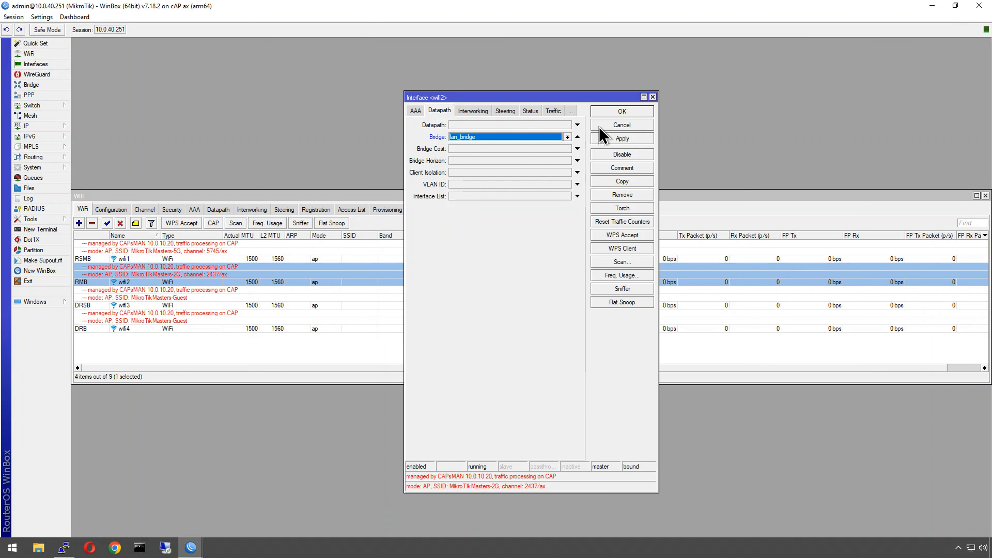
pyautogui.click(606, 113)
# Move the WiFi window out of the way and check the dynamic VLAN 20 and 30 entries in the bridge VLAN table.
pyautogui.moveTo(332, 195); pyautogui.dragTo(338, 310)
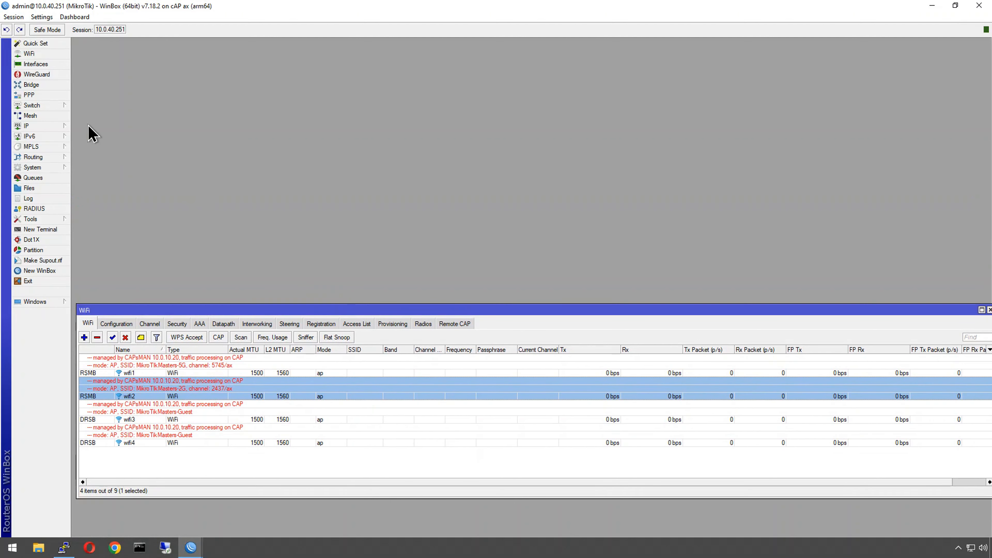
pyautogui.click(35, 84)
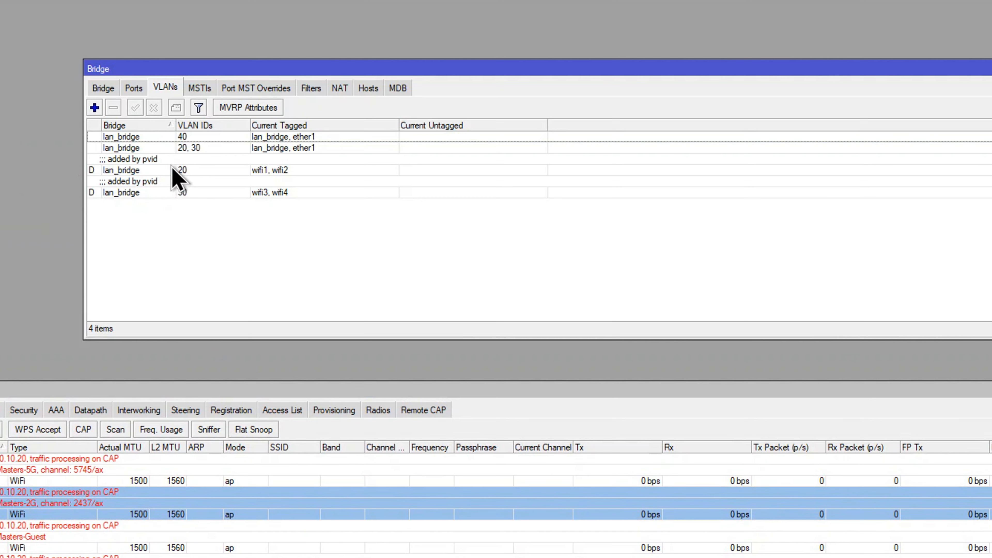
pyautogui.click(173, 168)
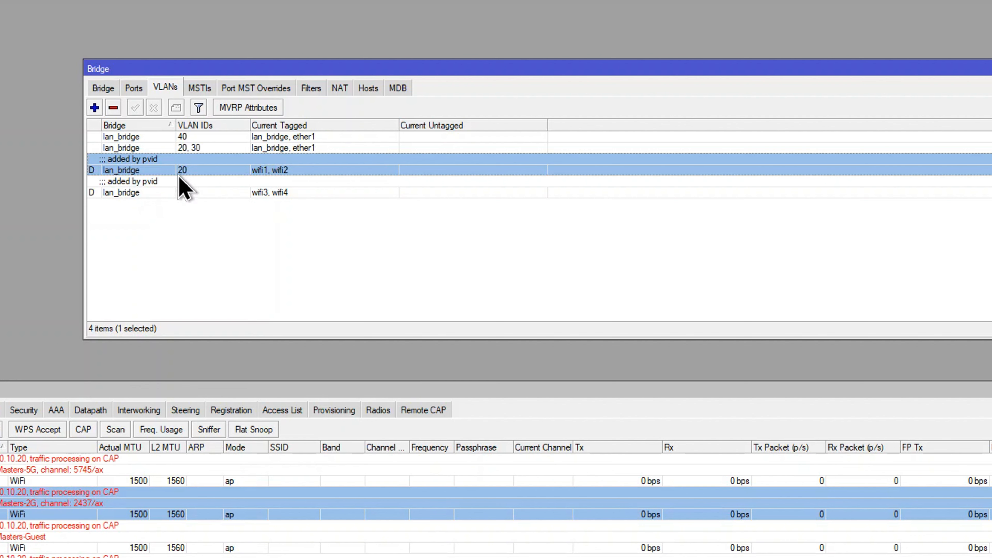
pyautogui.click(176, 193)
pyautogui.click(174, 169)
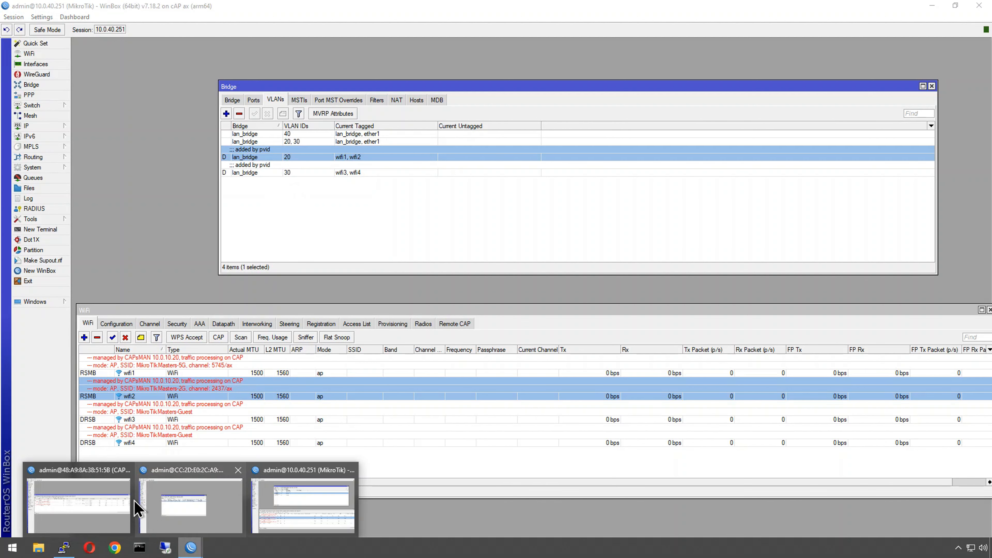
# Switch to the CAPSMAN session, check the VLAN ID of the datapath-corp WiFi datapath, and minimize the session.
pyautogui.click(109, 506)
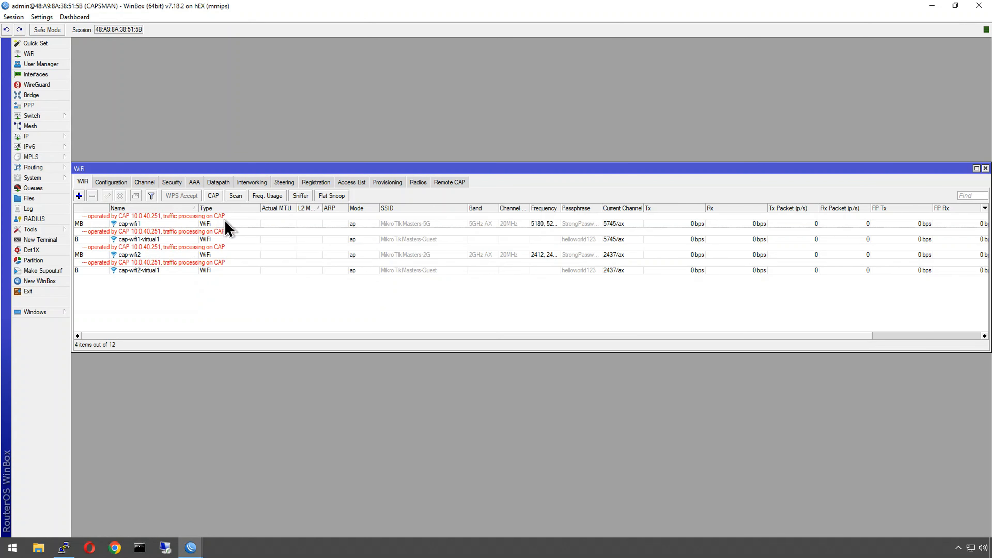
pyautogui.click(219, 183)
pyautogui.doubleClick(103, 217)
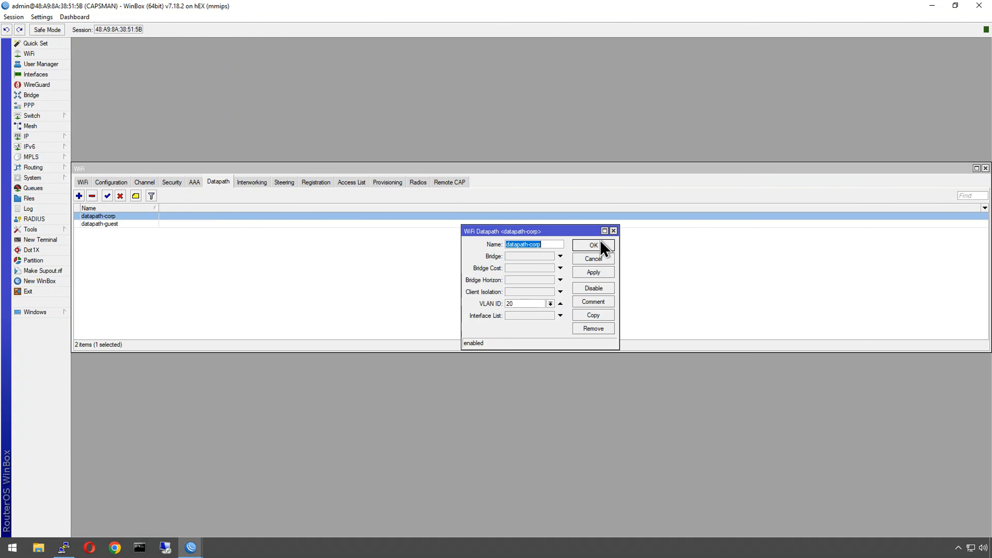
pyautogui.click(601, 245)
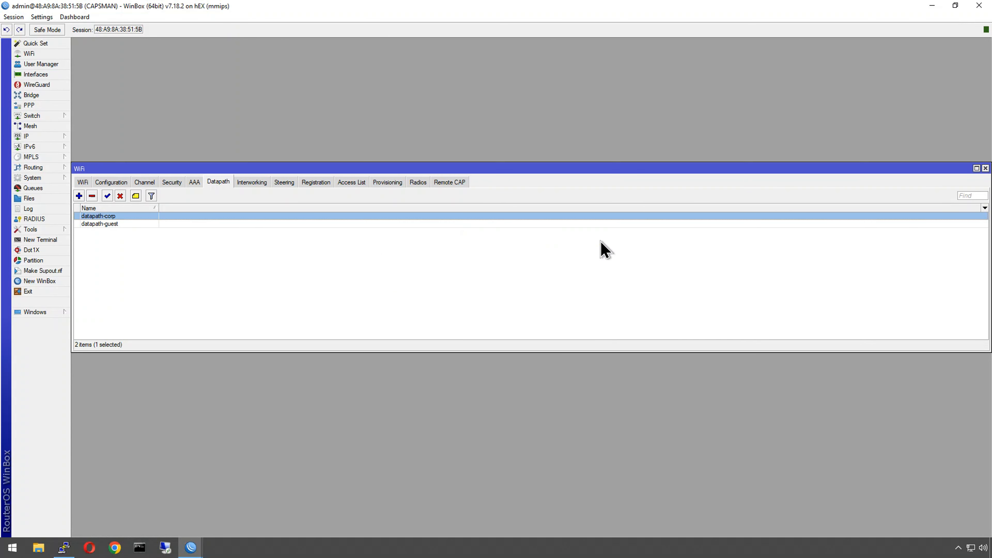
pyautogui.click(934, 7)
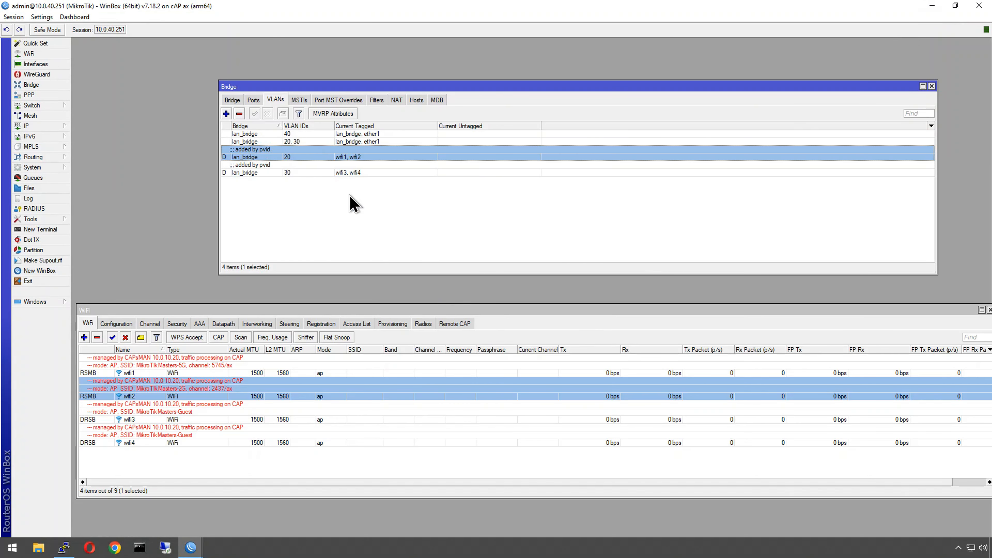
# Connect the computer to the MikroTikMasters-Guest wireless network.
pyautogui.click(971, 548)
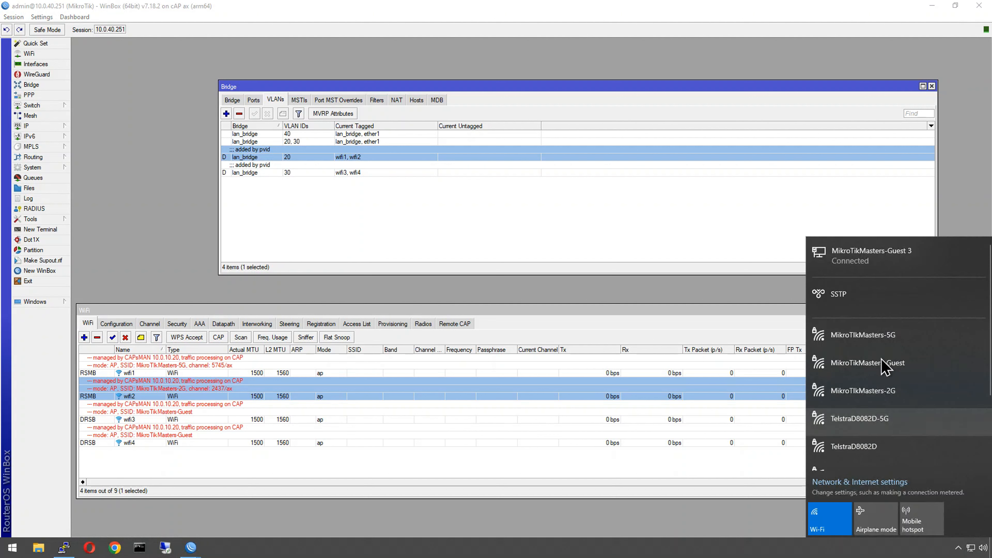
pyautogui.click(885, 365)
pyautogui.click(942, 409)
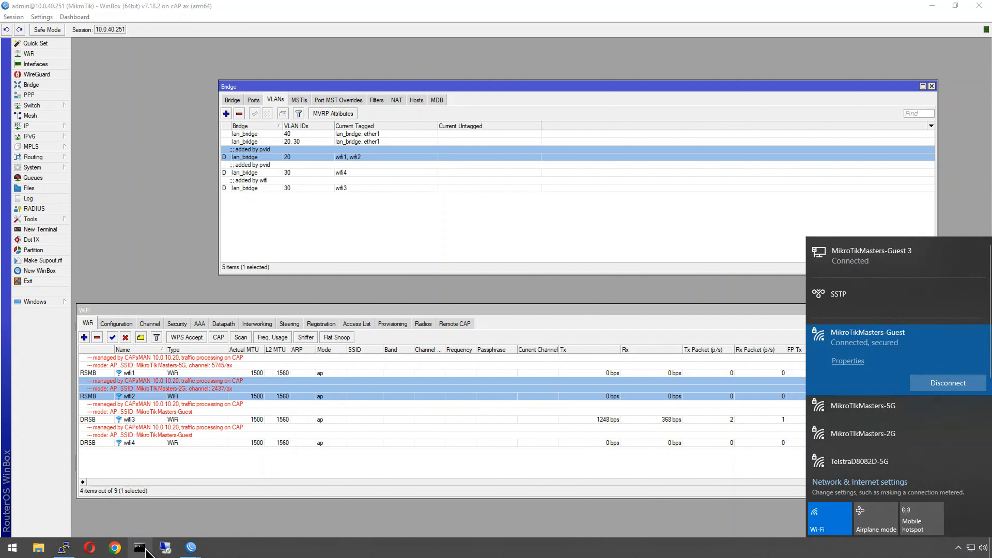
# Check the Wi-Fi 2 adapter's IPv4 address in Command Prompt and look up its DHCP lease in the ROUTER01 WinBox session.
pyautogui.click(194, 488)
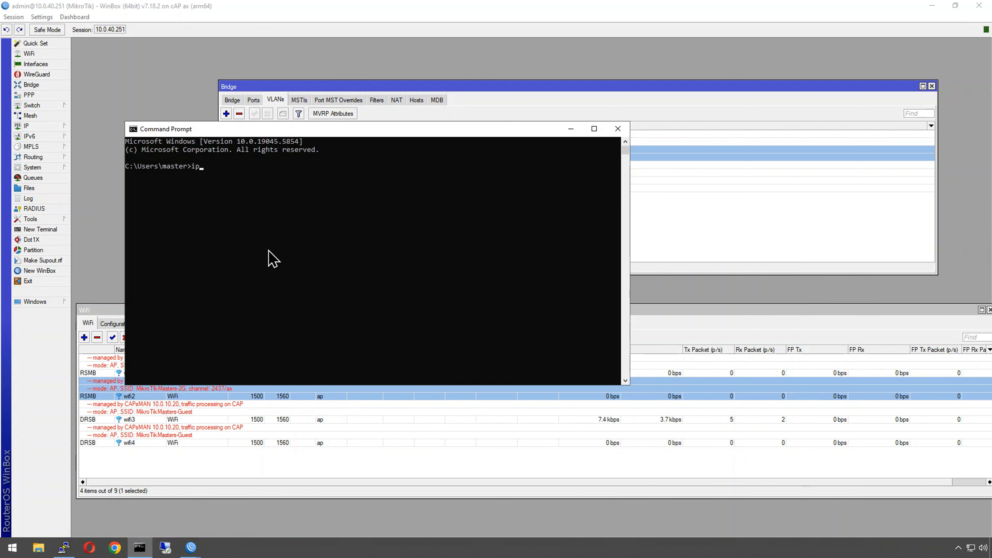
pyautogui.press('Return')
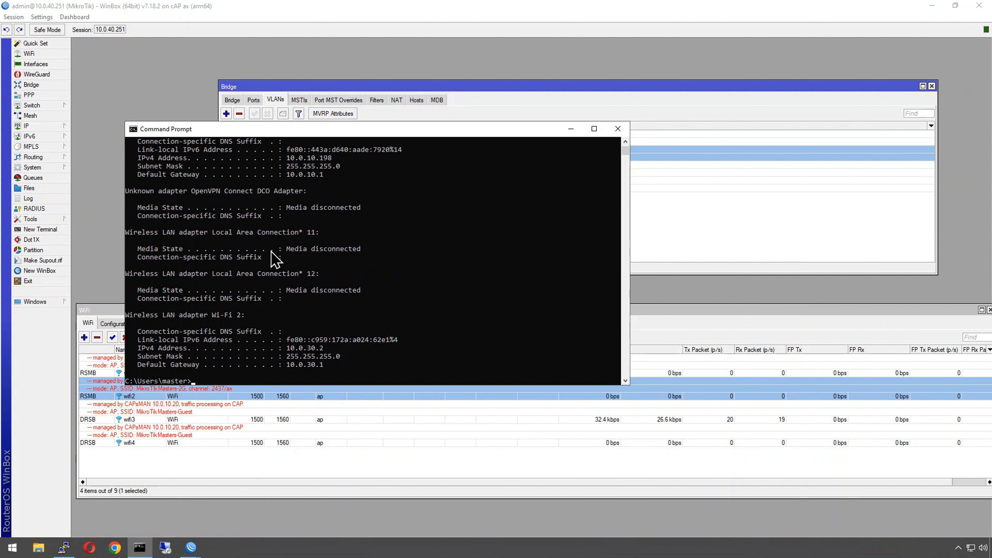
pyautogui.doubleClick(299, 348)
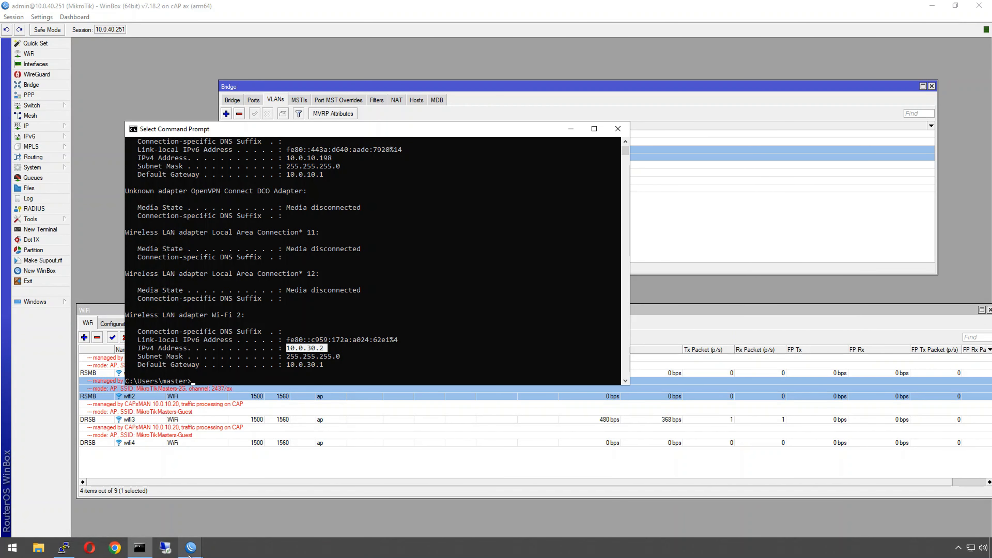
pyautogui.moveTo(191, 547)
pyautogui.click(211, 508)
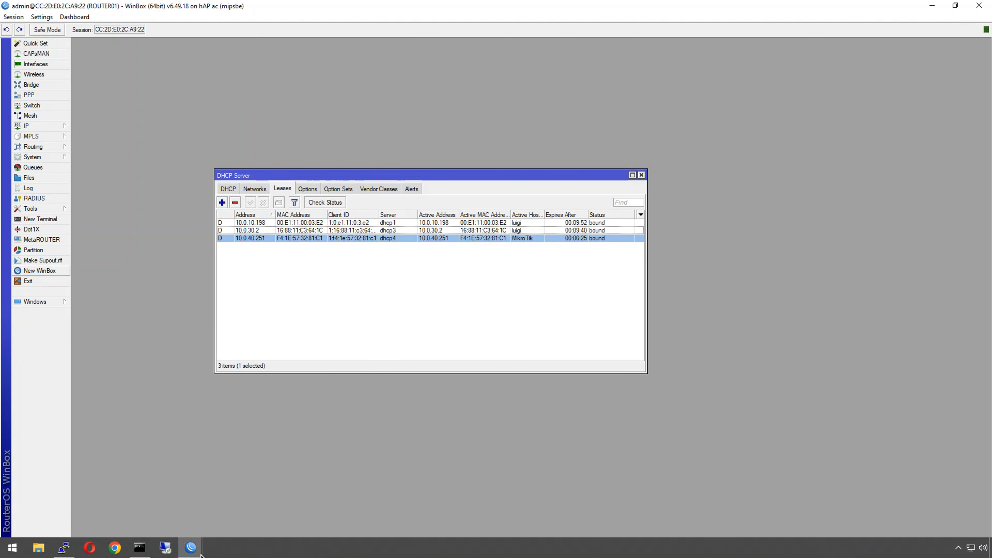
# Return to the access point session at 10.0.40.251, open a new terminal and decline viewing the software license.
pyautogui.moveTo(201, 553)
pyautogui.click(290, 523)
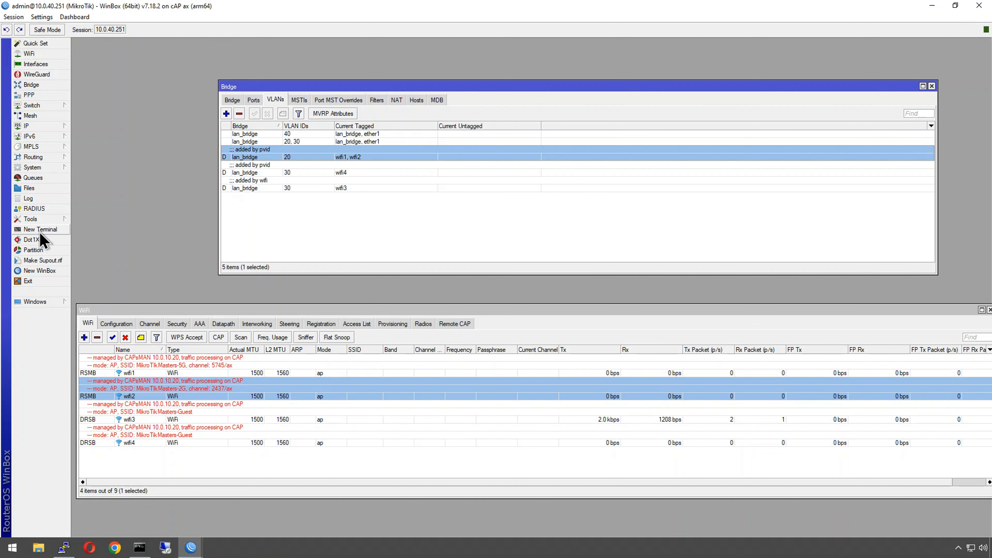
pyautogui.click(39, 167)
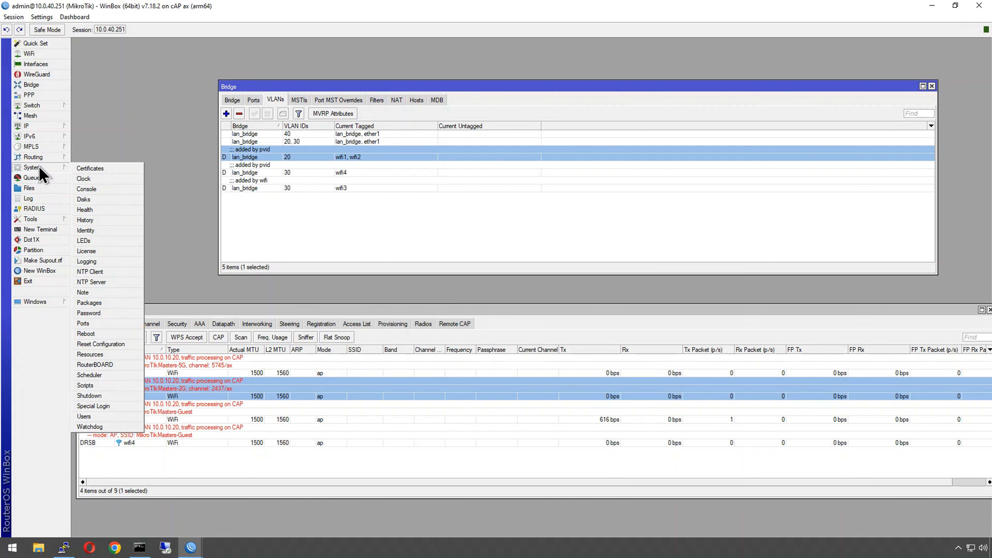
pyautogui.click(37, 229)
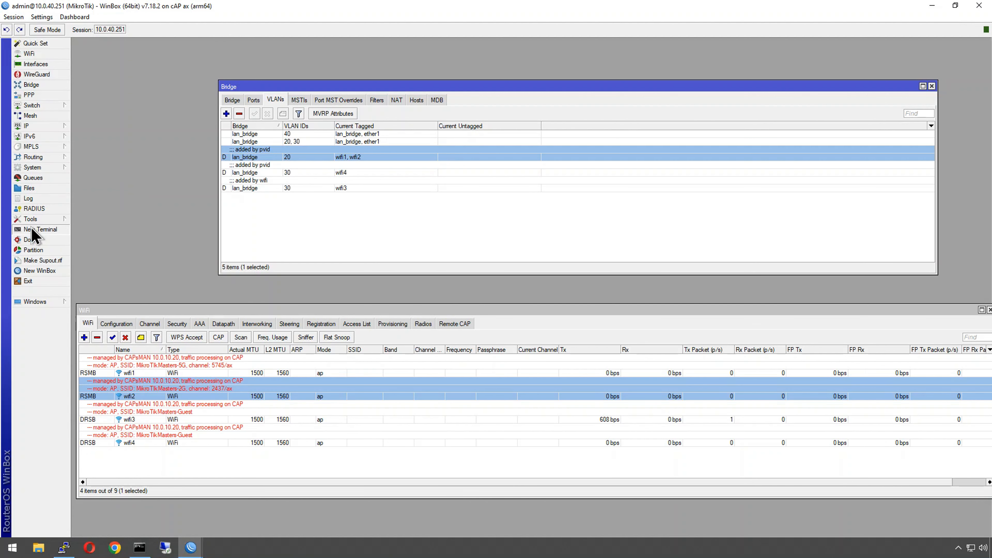
pyautogui.write('n@MikroTik] > ')
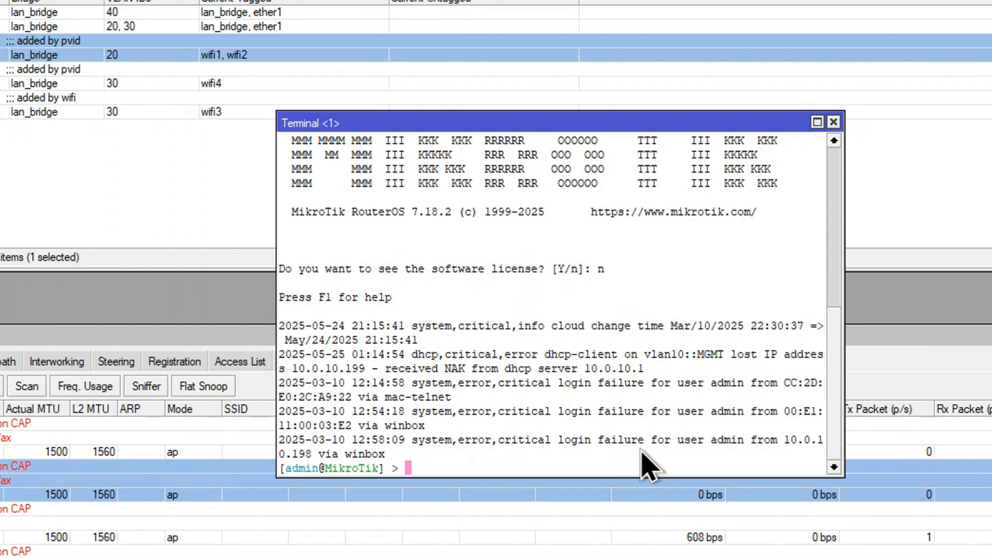
# Export the access point's configuration with the show-sensitive option to a file named cap-config-remote.
pyautogui.write('exp')
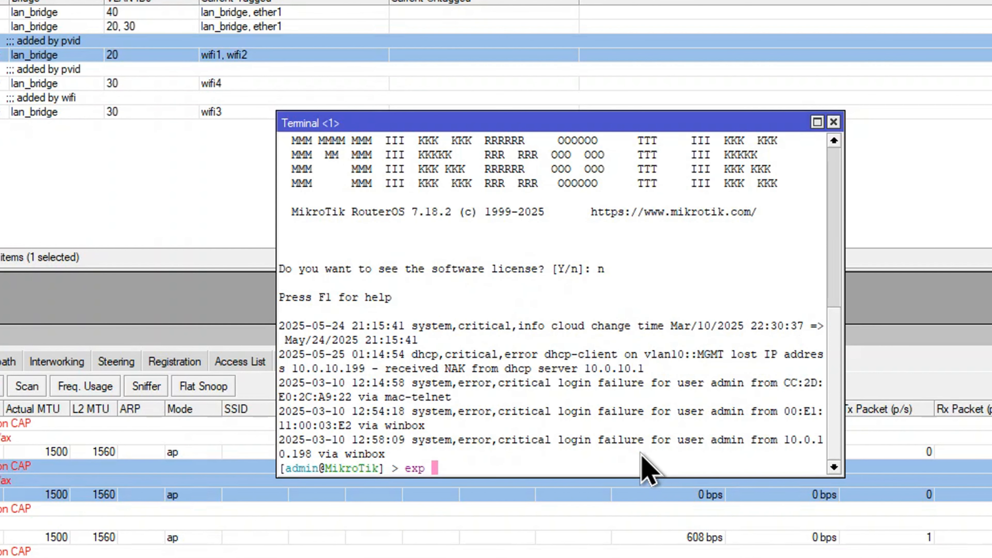
pyautogui.write(' show-sensitive ')
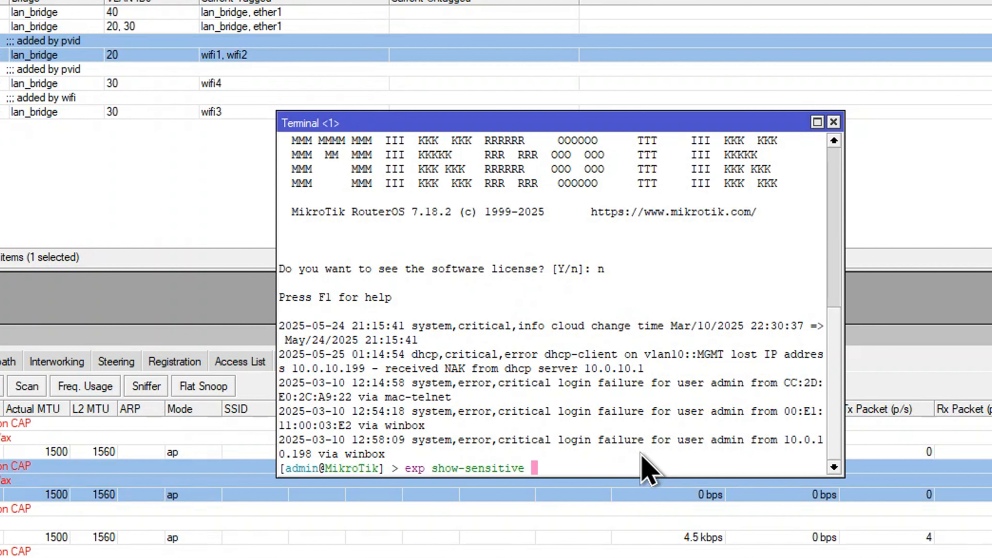
pyautogui.write('file=')
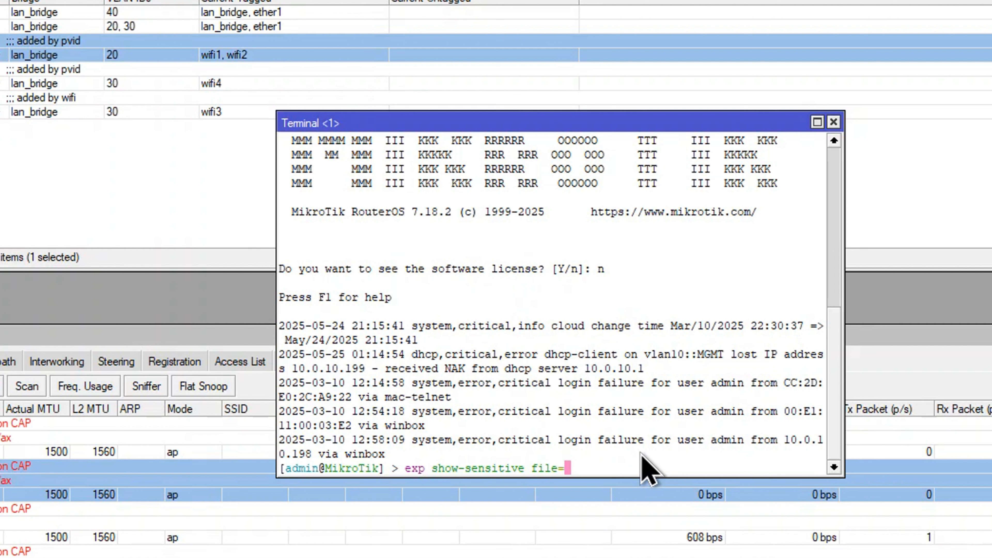
pyautogui.write('cap-config-remote')
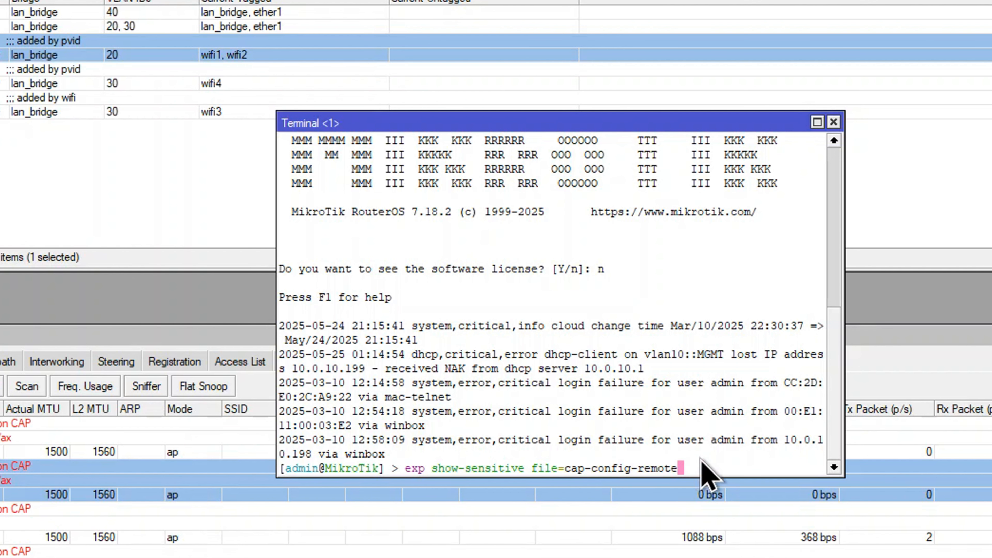
pyautogui.press('Return')
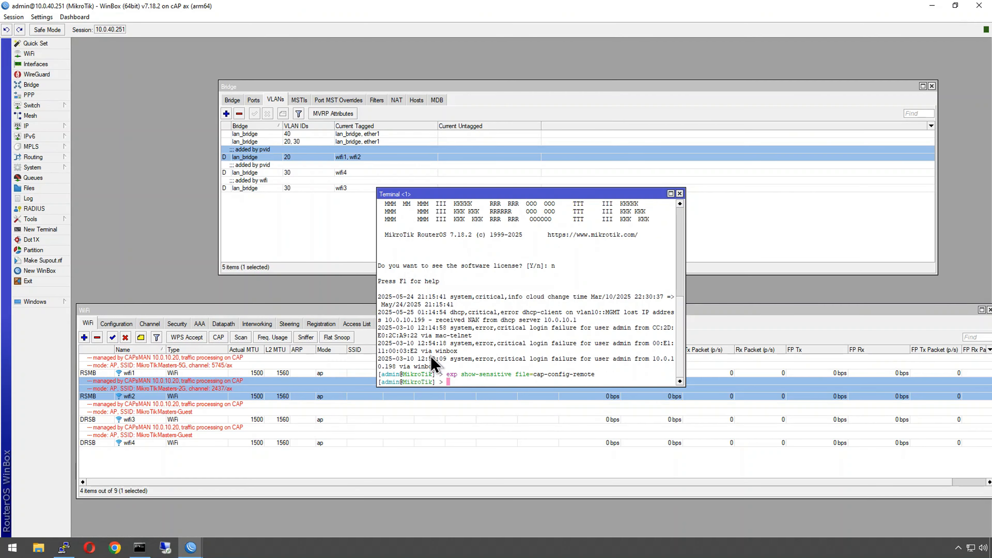
# Download cap-config-remote.rsc from the access point's files to the Desktop and close the file list and terminal.
pyautogui.click(29, 188)
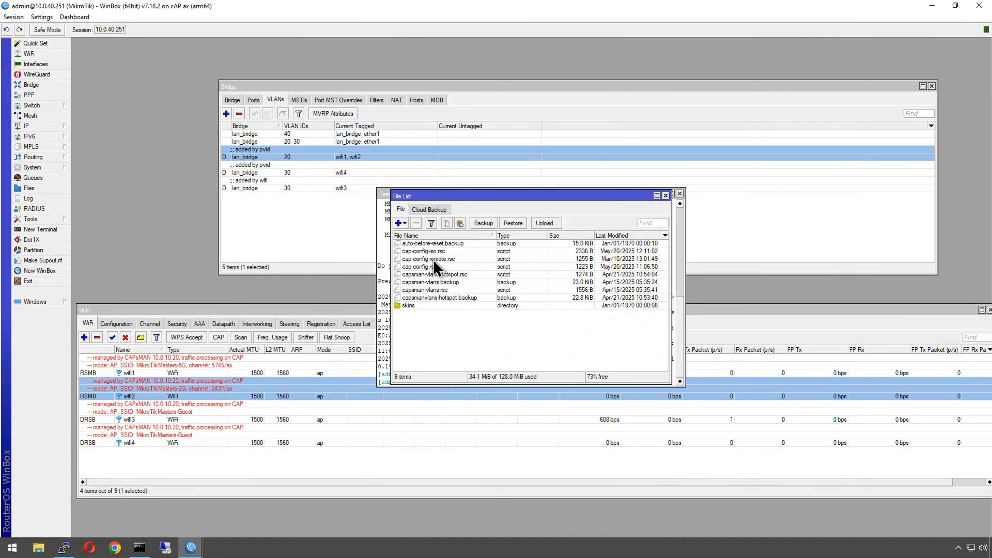
pyautogui.click(425, 258)
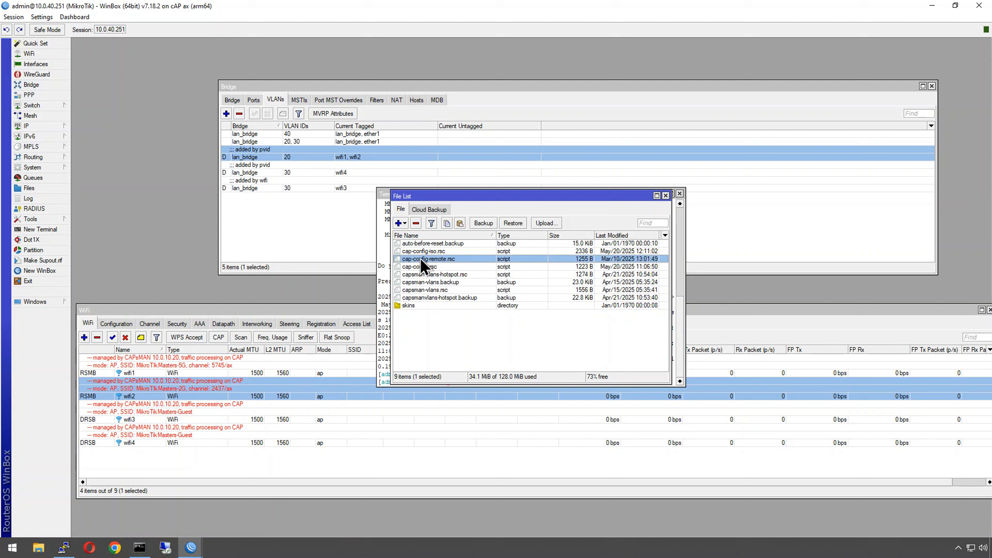
pyautogui.rightClick(484, 261)
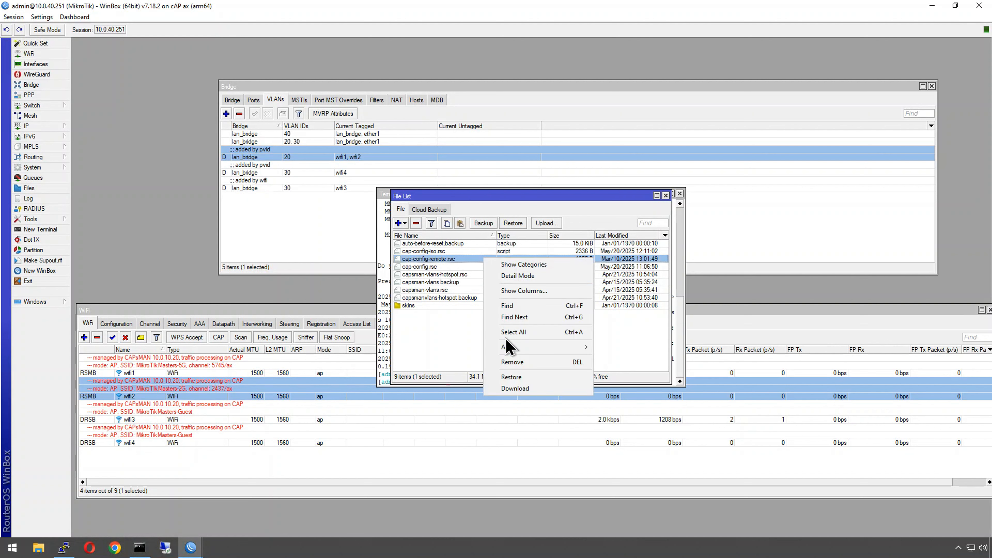
pyautogui.click(509, 388)
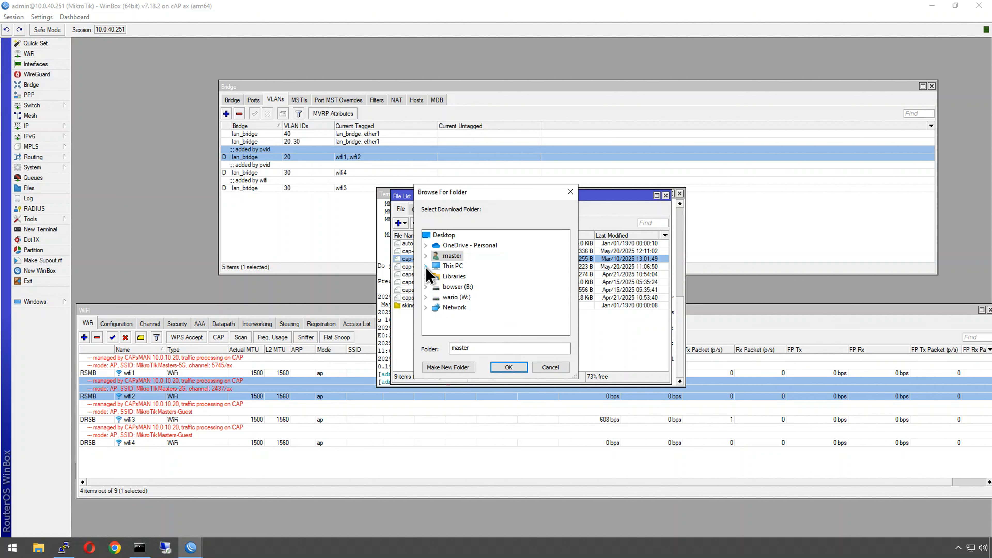
pyautogui.click(429, 235)
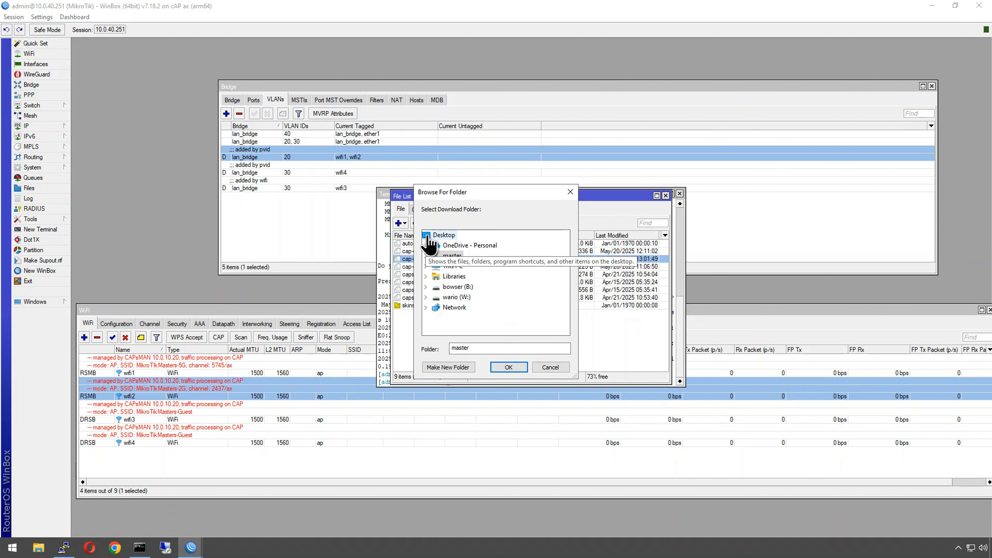
pyautogui.click(509, 367)
pyautogui.click(666, 195)
pyautogui.click(670, 193)
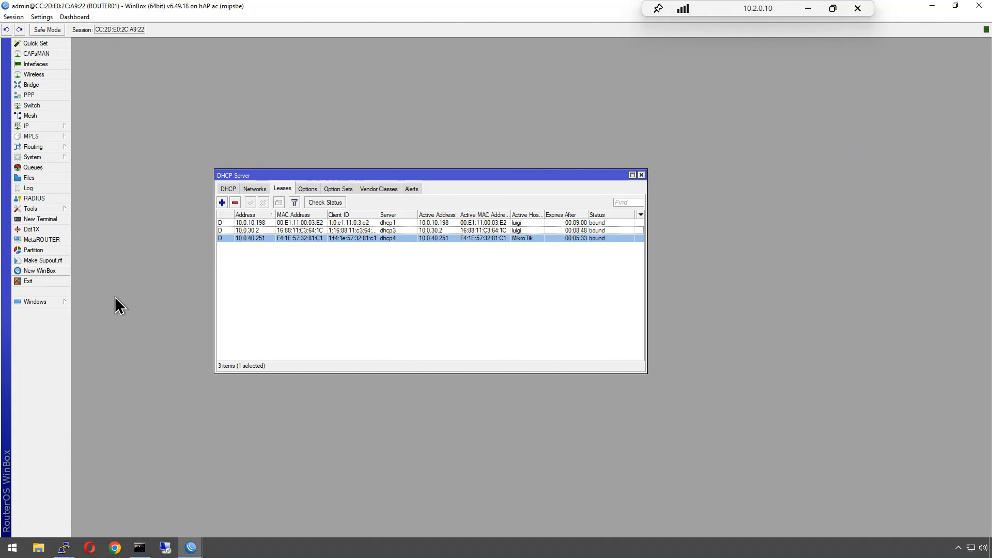
# Start a new WinBox session and connect to the neighboring cAP with MAC address 78:9A:18:59:B5:5A.
pyautogui.click(44, 280)
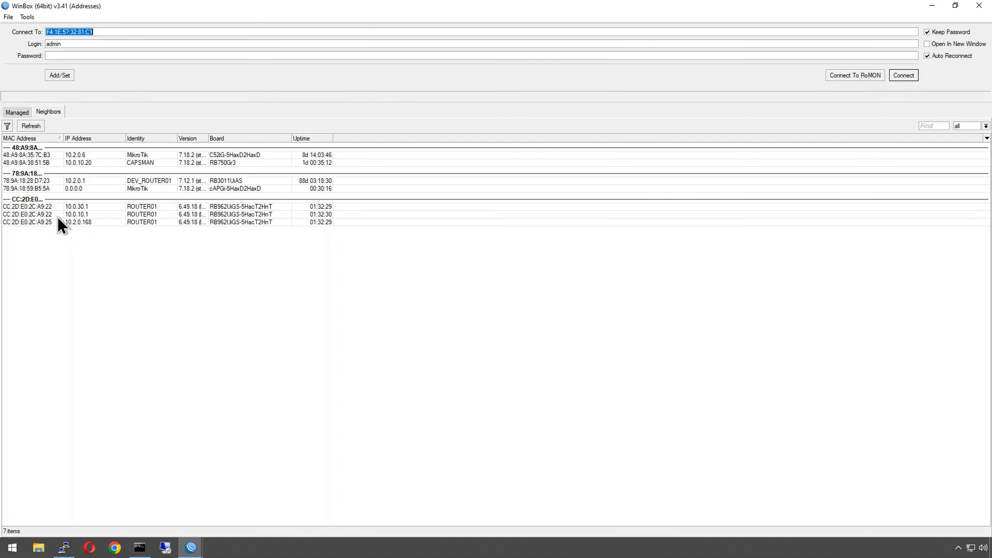
pyautogui.click(47, 189)
pyautogui.doubleClick(38, 190)
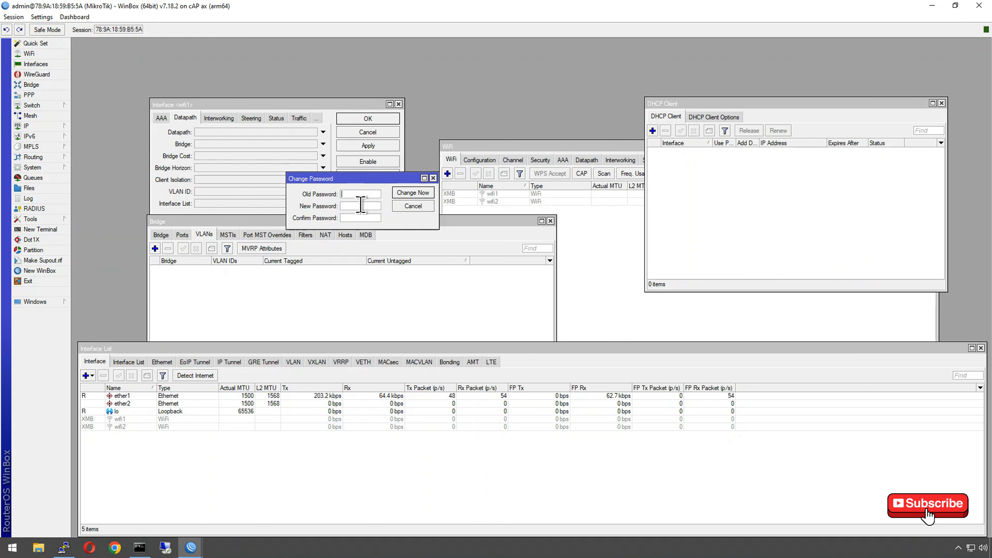
# Enter and confirm a new password for the access point's admin account.
pyautogui.write('*****')
pyautogui.press('Tab')
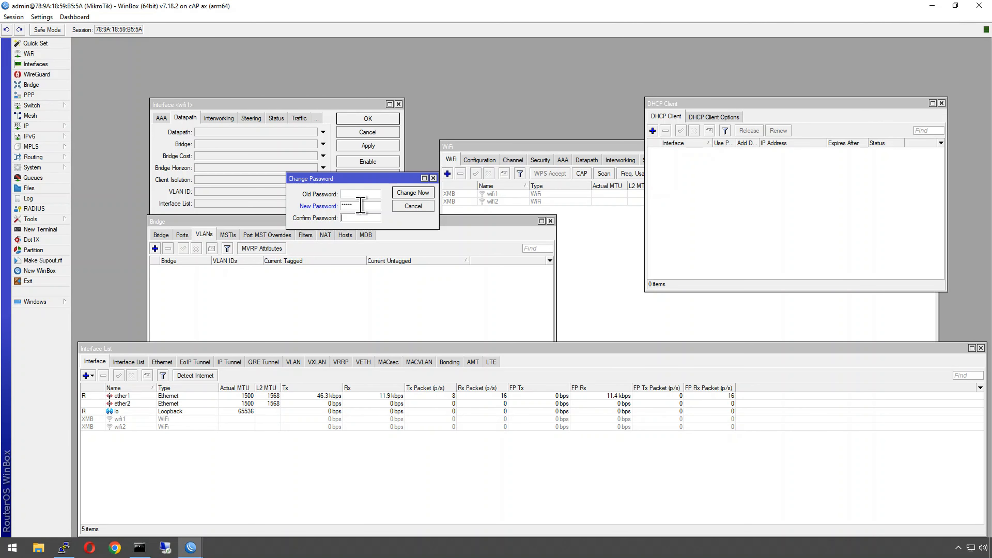
pyautogui.write('*****')
pyautogui.press('Return')
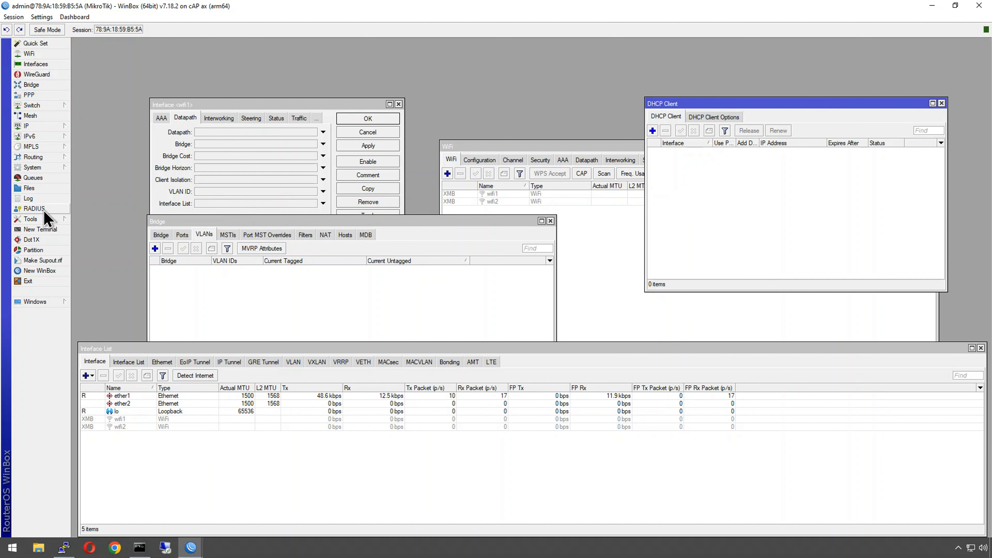
# Upload cap-config-remote.rsc from the Desktop to the access point's files.
pyautogui.click(37, 191)
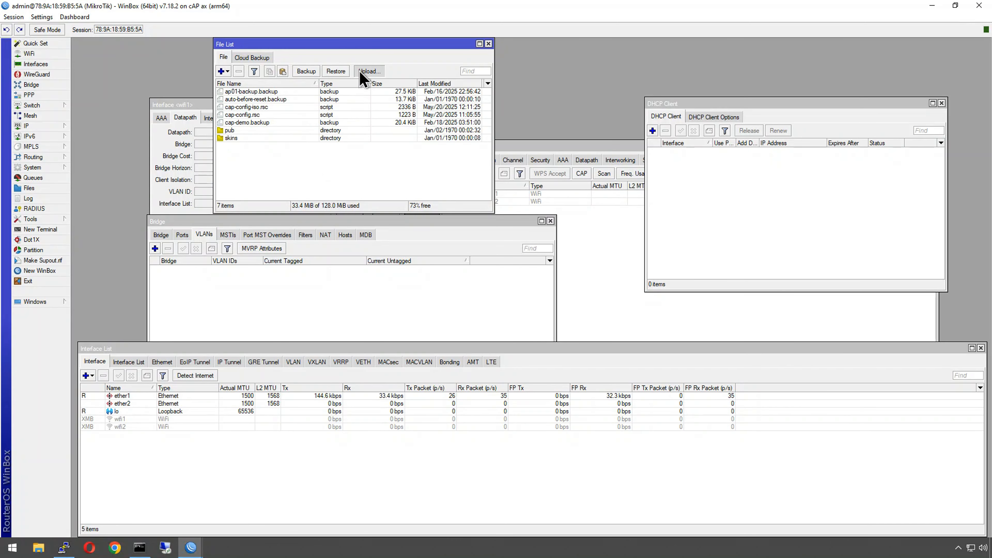
pyautogui.click(367, 72)
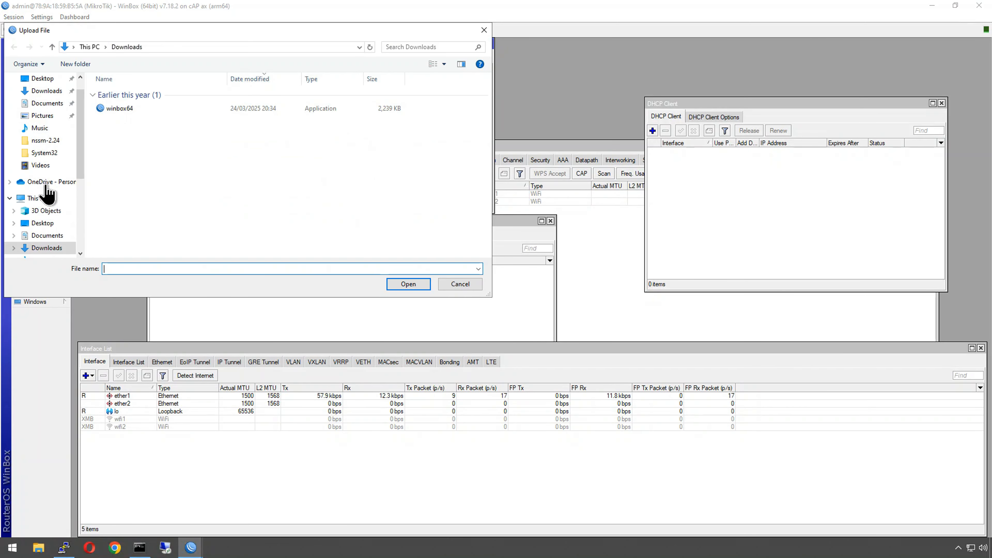
pyautogui.click(49, 225)
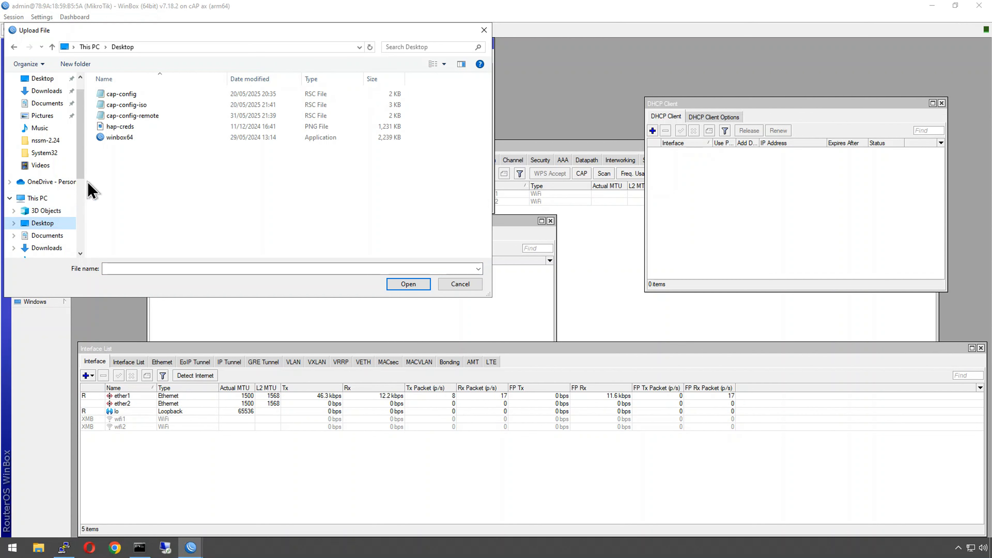
pyautogui.doubleClick(145, 125)
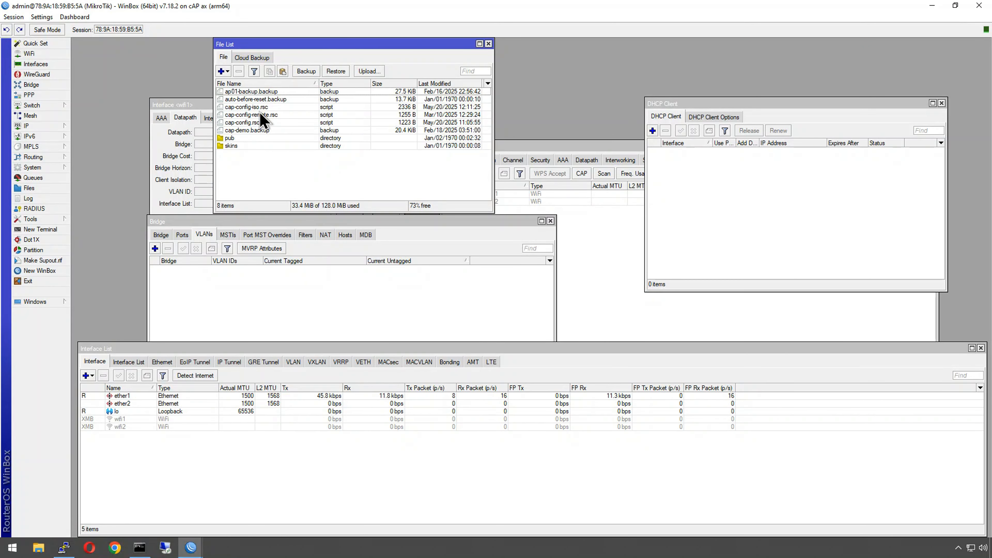
# Reset the access point's configuration with No Default Configuration enabled and cap-config-remote.rsc set to run after the reset.
pyautogui.click(44, 168)
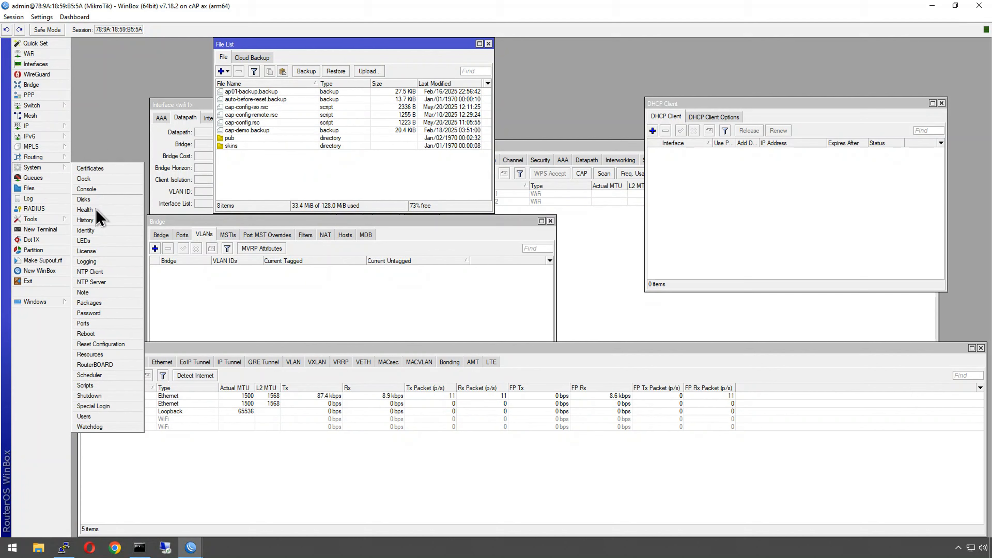
pyautogui.click(106, 345)
pyautogui.click(257, 276)
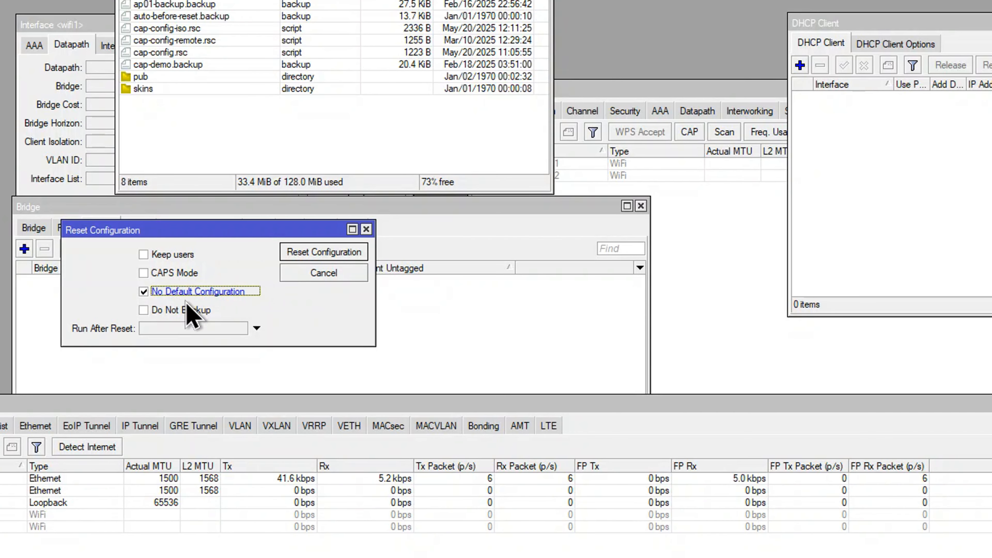
pyautogui.click(151, 328)
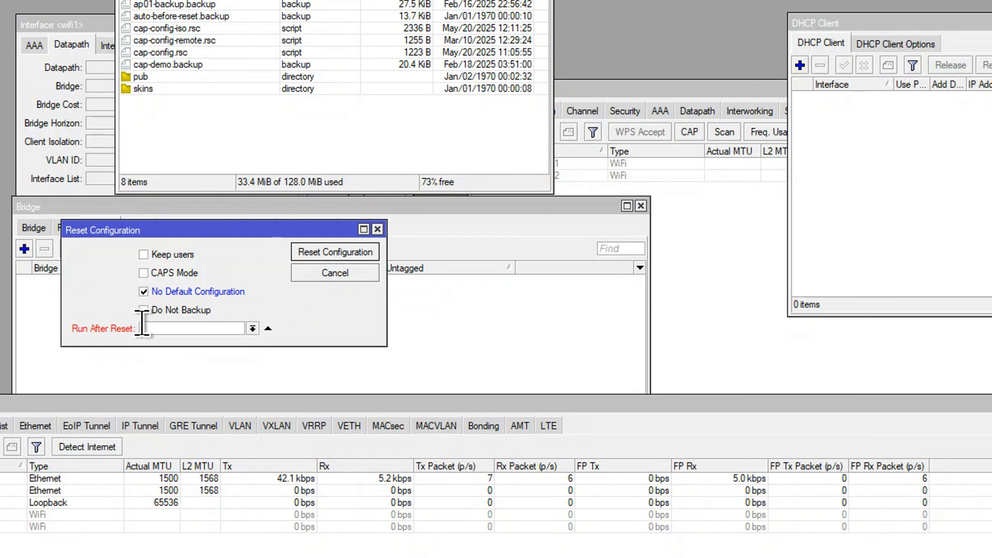
pyautogui.click(252, 328)
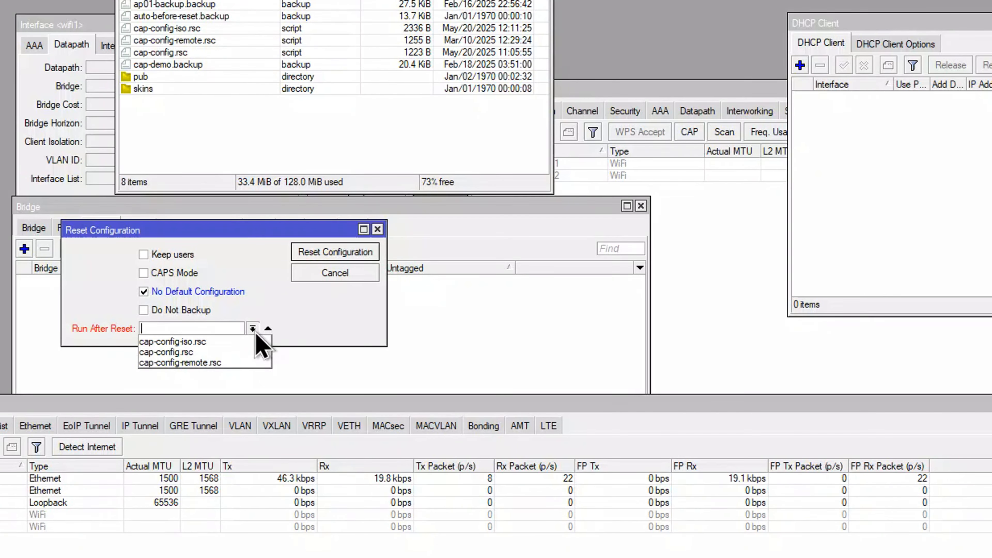
pyautogui.click(228, 365)
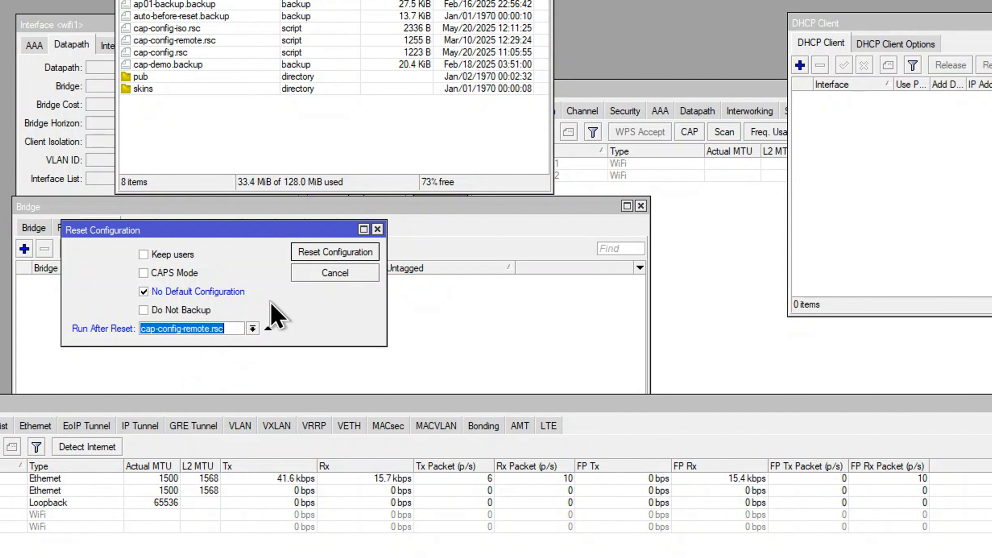
pyautogui.click(312, 252)
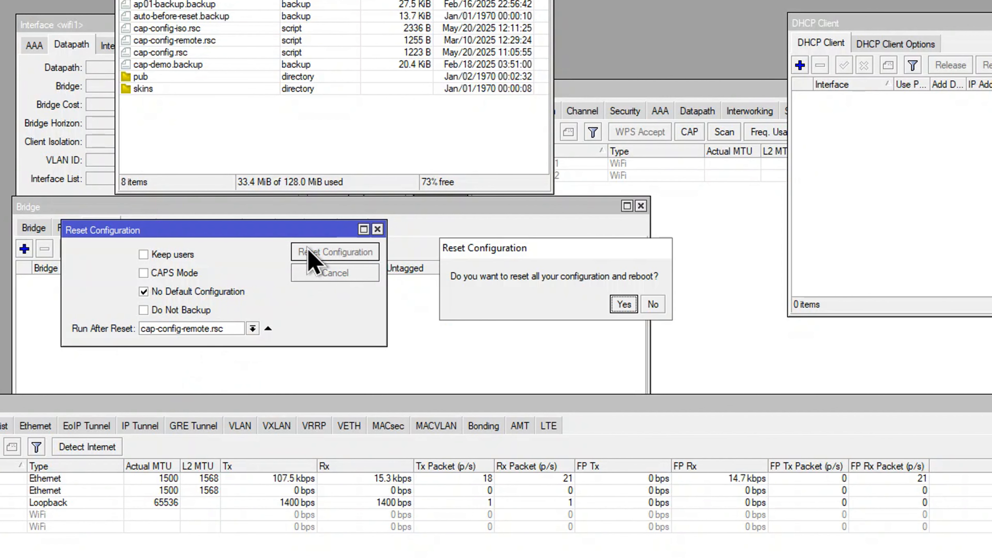
pyautogui.click(625, 304)
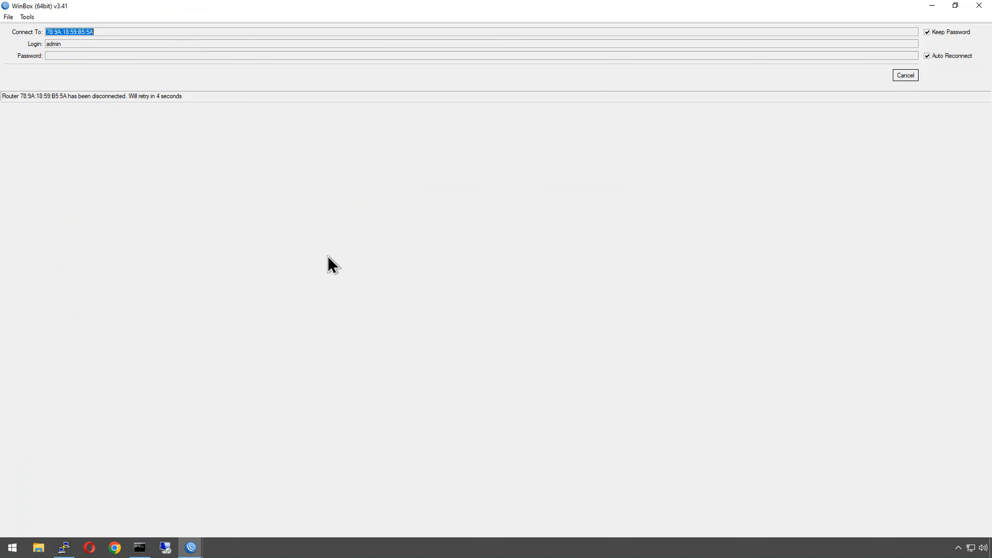
# Check the DHCP leases in the ROUTER01 session for the reset access point's management address.
pyautogui.moveTo(191, 555)
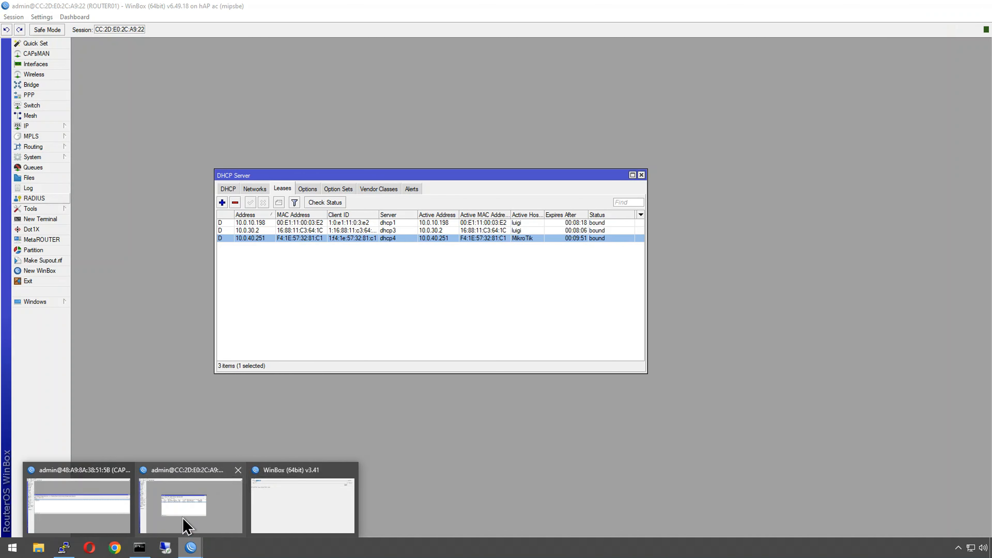
pyautogui.click(184, 523)
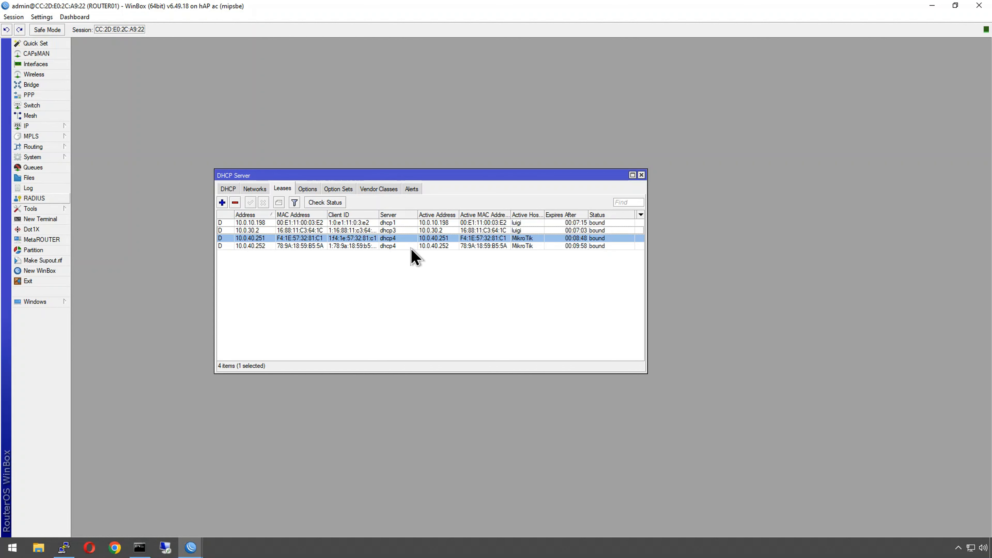
# Cancel the reconnection by MAC address, log in to 10.0.40.252 as admin with the password, and set a new account password.
pyautogui.moveTo(191, 545)
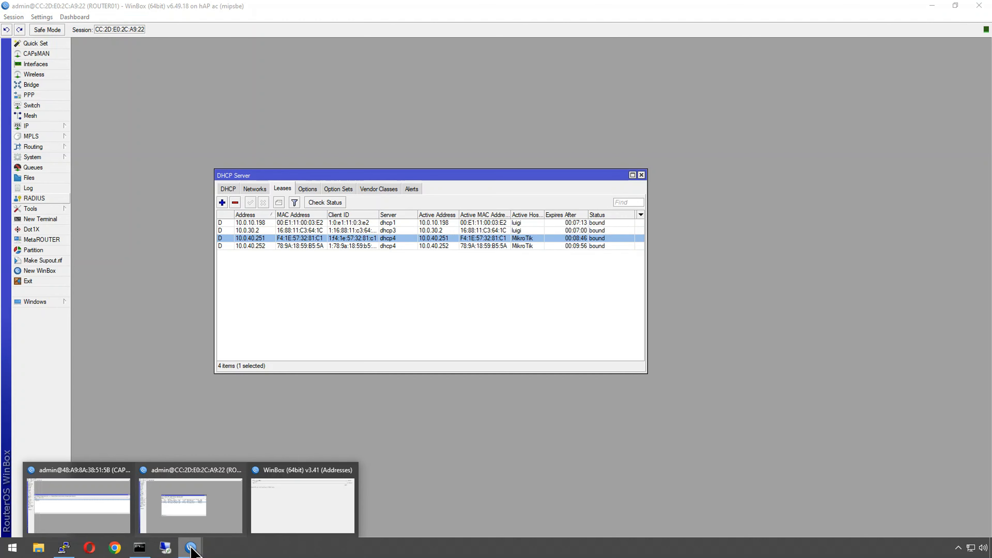
pyautogui.click(307, 508)
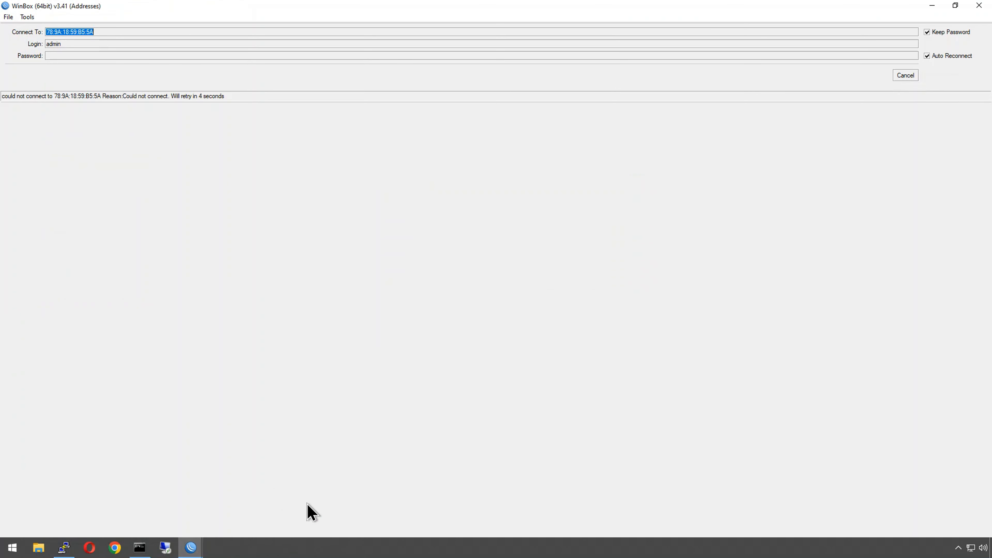
pyautogui.click(900, 78)
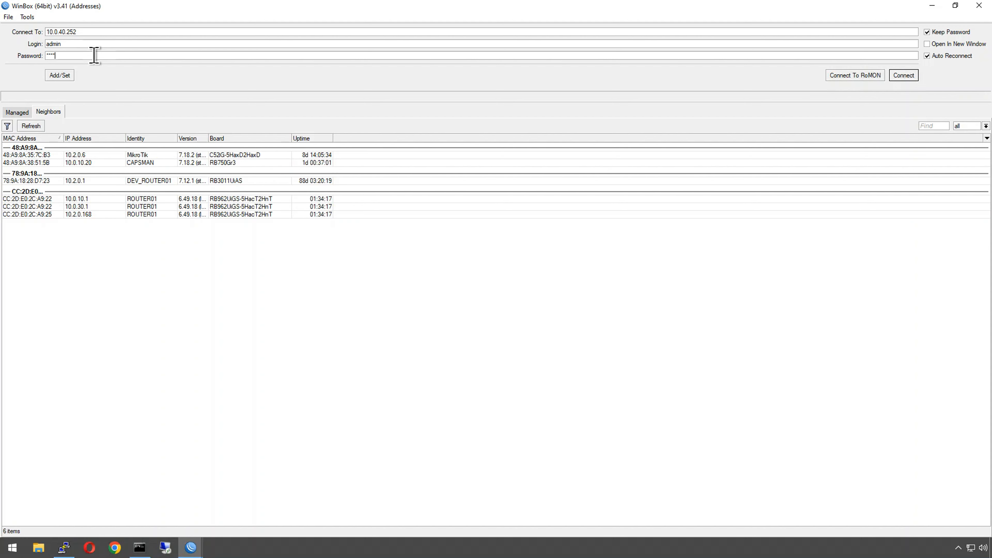
pyautogui.press('Return')
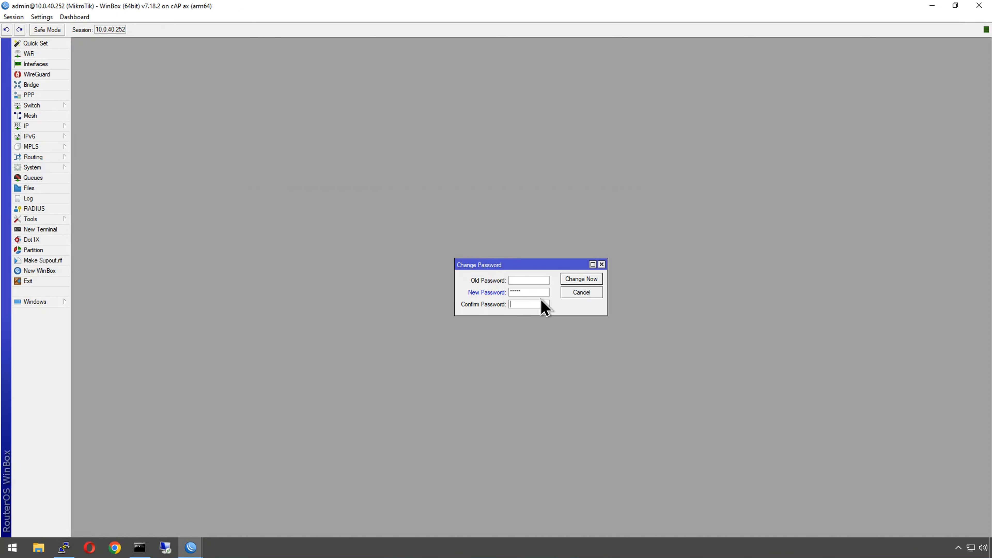
pyautogui.press('Return')
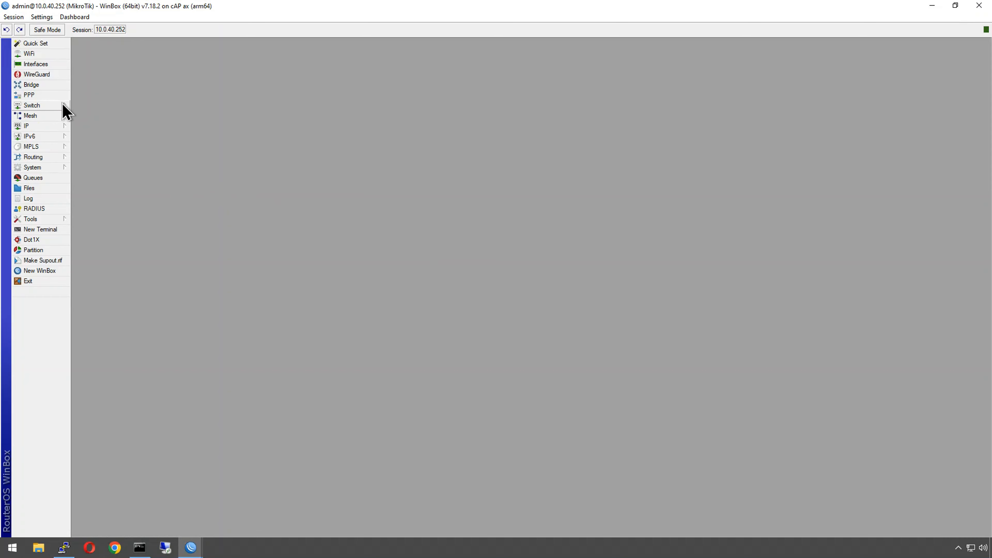
# Examine the access point's WiFi interfaces, then the enlarged WiFi interface list in the CAPSMAN session.
pyautogui.click(34, 54)
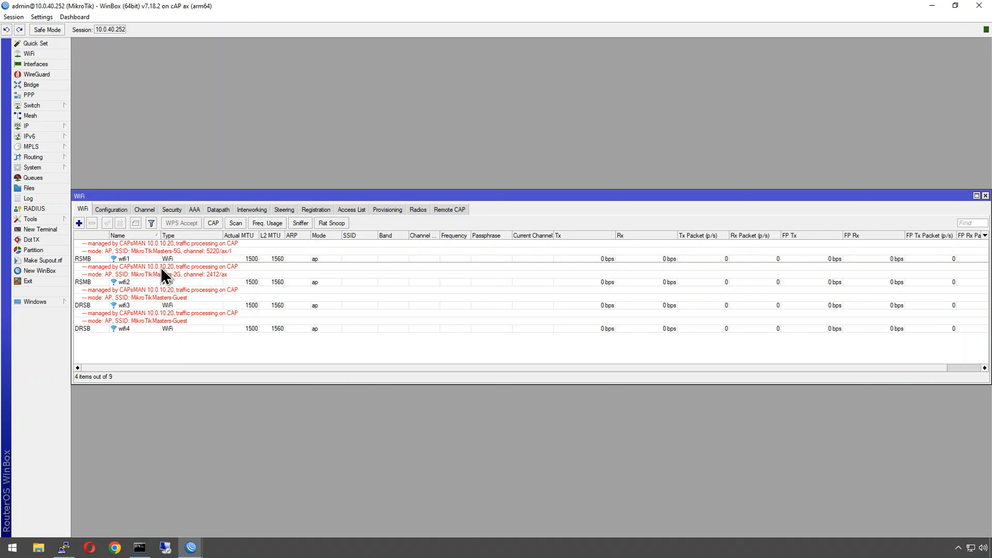
pyautogui.moveTo(191, 546)
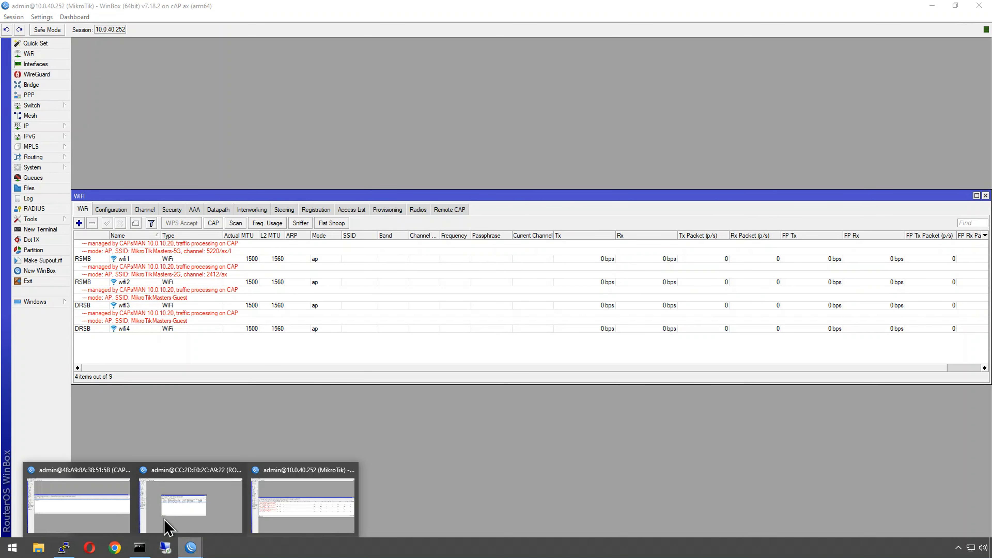
pyautogui.click(116, 514)
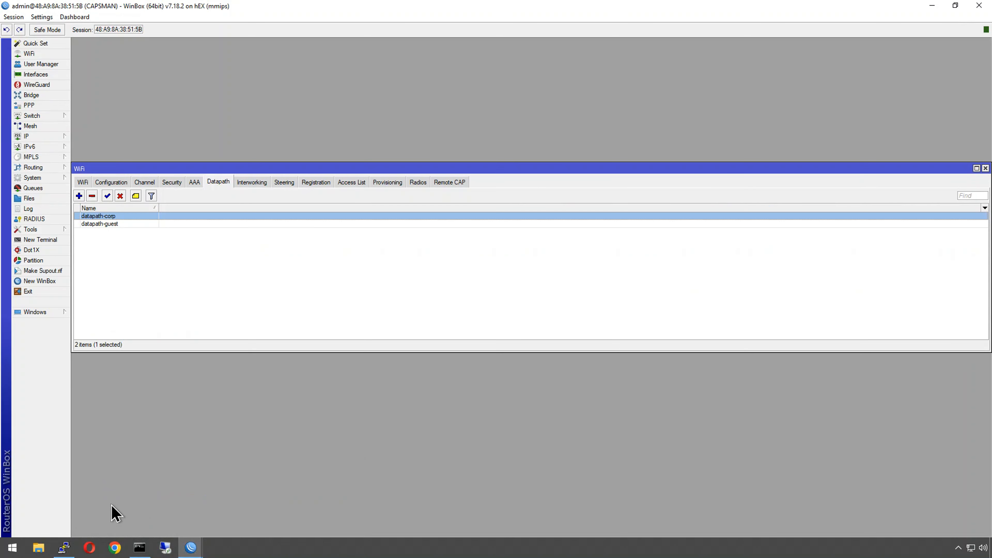
pyautogui.click(83, 182)
pyautogui.moveTo(205, 353); pyautogui.dragTo(206, 454)
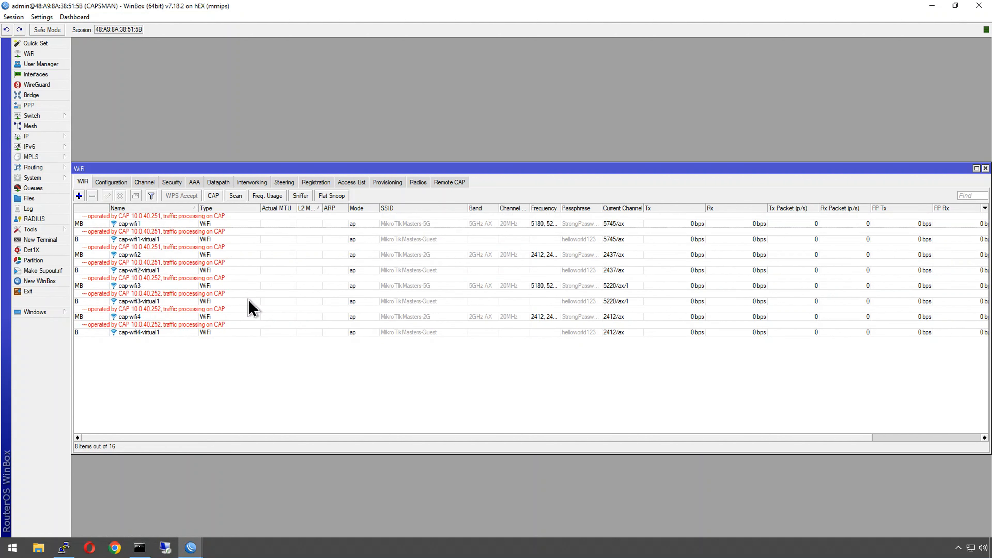
# Return to the access point session at 10.0.40.252 and close it.
pyautogui.moveTo(207, 545)
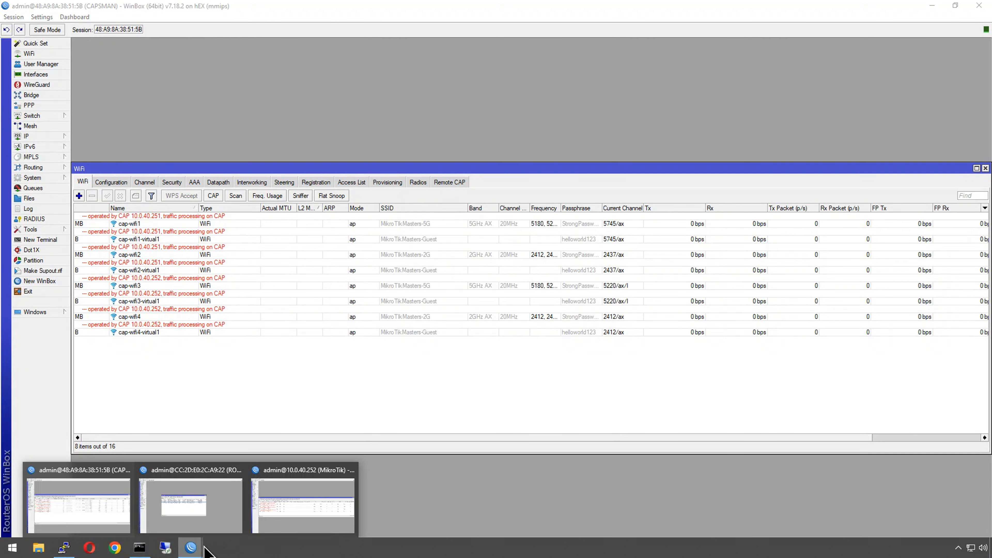
pyautogui.click(279, 516)
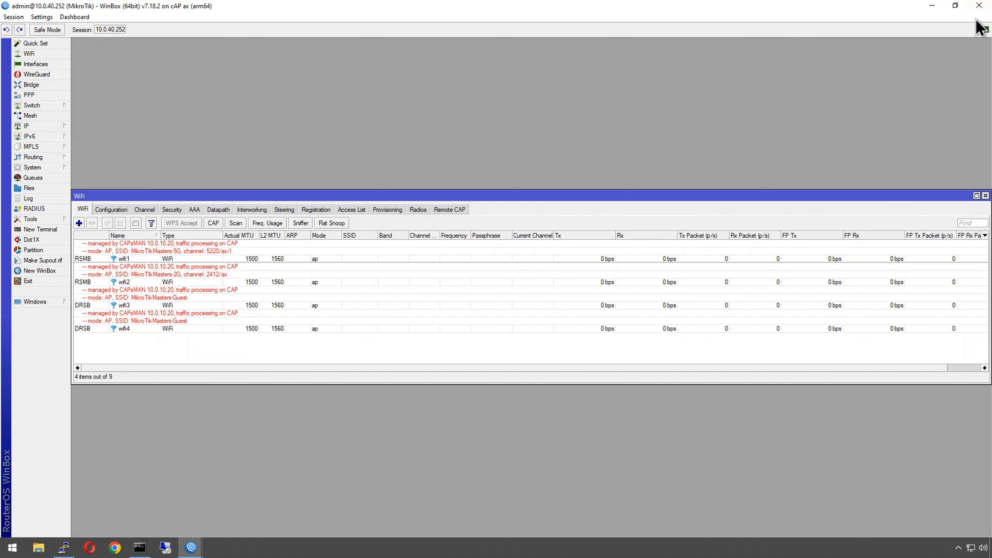
pyautogui.click(973, 4)
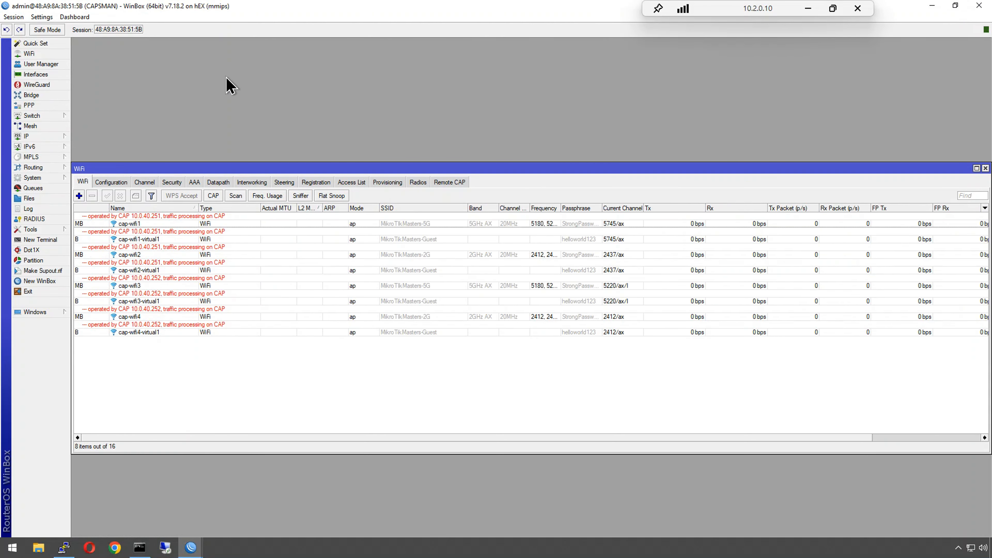